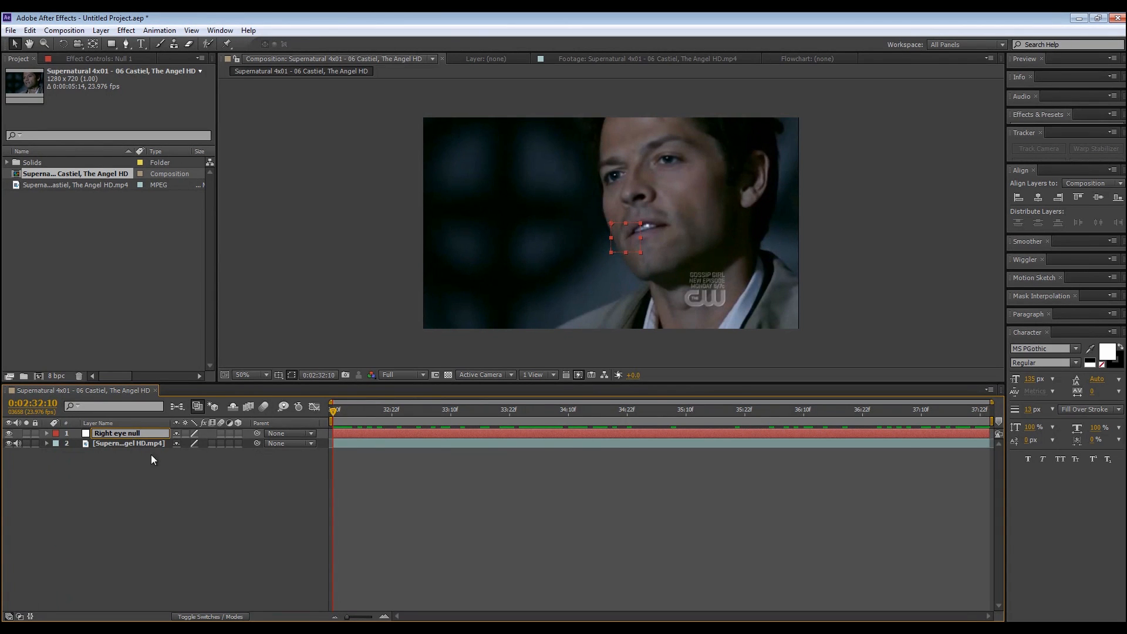
# Start motion tracking on the video footage layer with a position-only tracker.
pyautogui.click(192, 538)
pyautogui.click(133, 444)
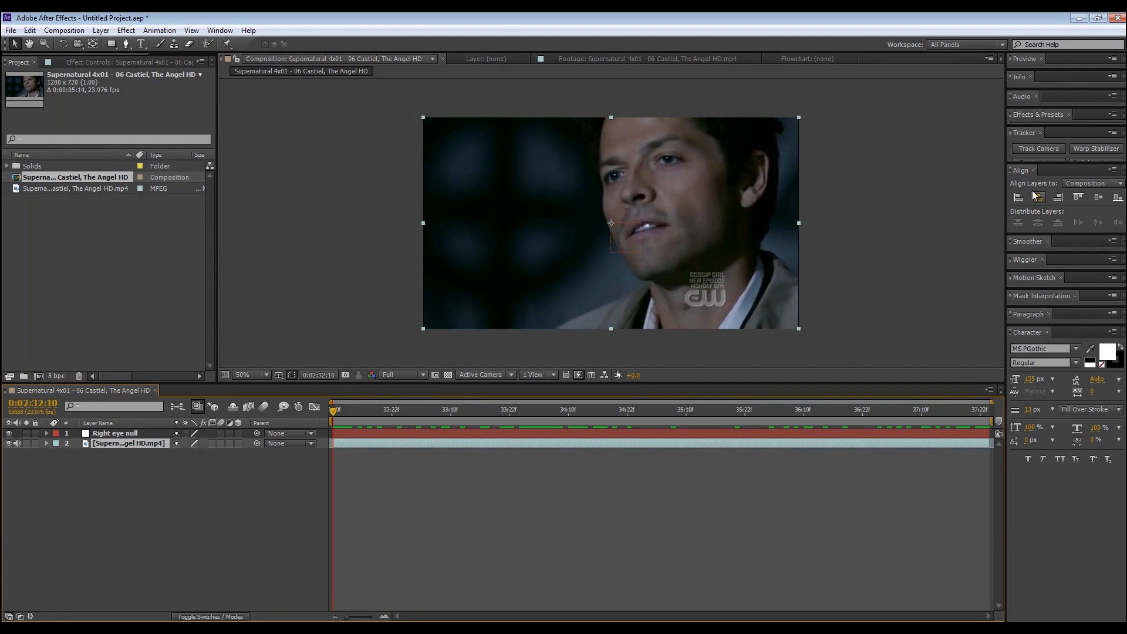
pyautogui.moveTo(1025, 161); pyautogui.dragTo(1040, 257)
pyautogui.click(1041, 254)
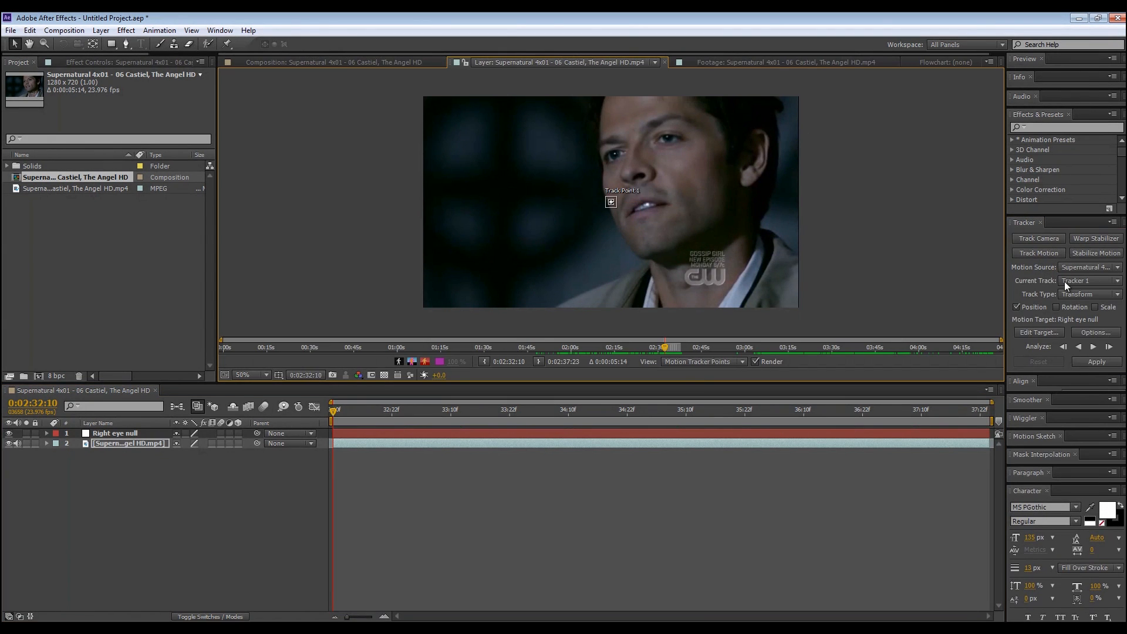
# Position Track Point 1 on the pupil of the right eye at the start of the clip.
pyautogui.scroll(4, 619, 205)
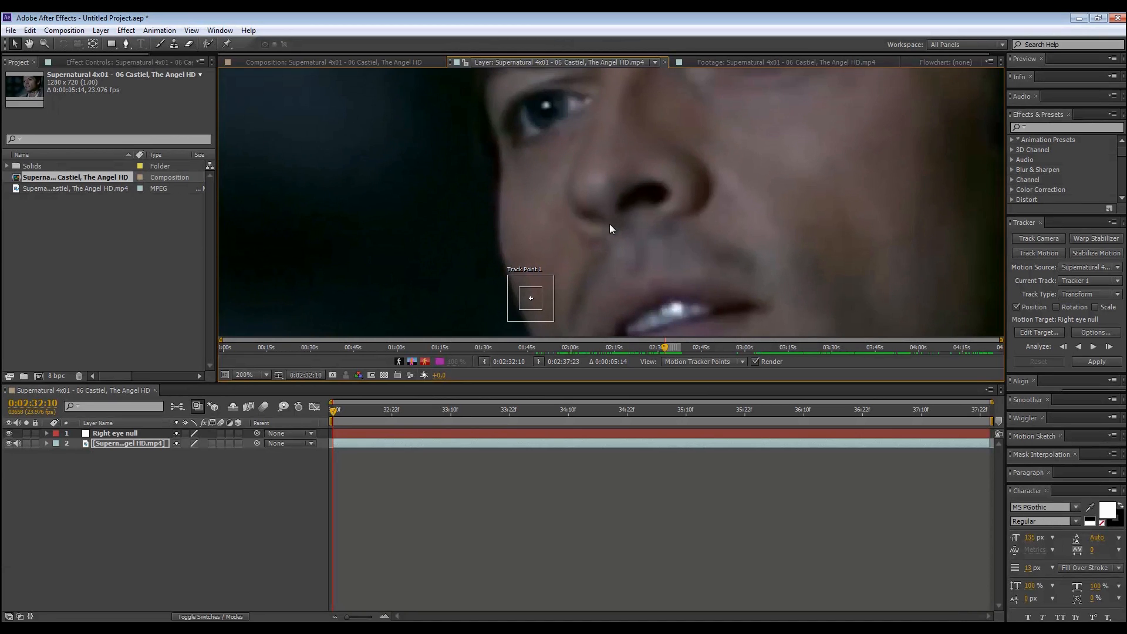
pyautogui.moveTo(530, 298); pyautogui.dragTo(629, 171)
pyautogui.moveTo(684, 142); pyautogui.dragTo(642, 212)
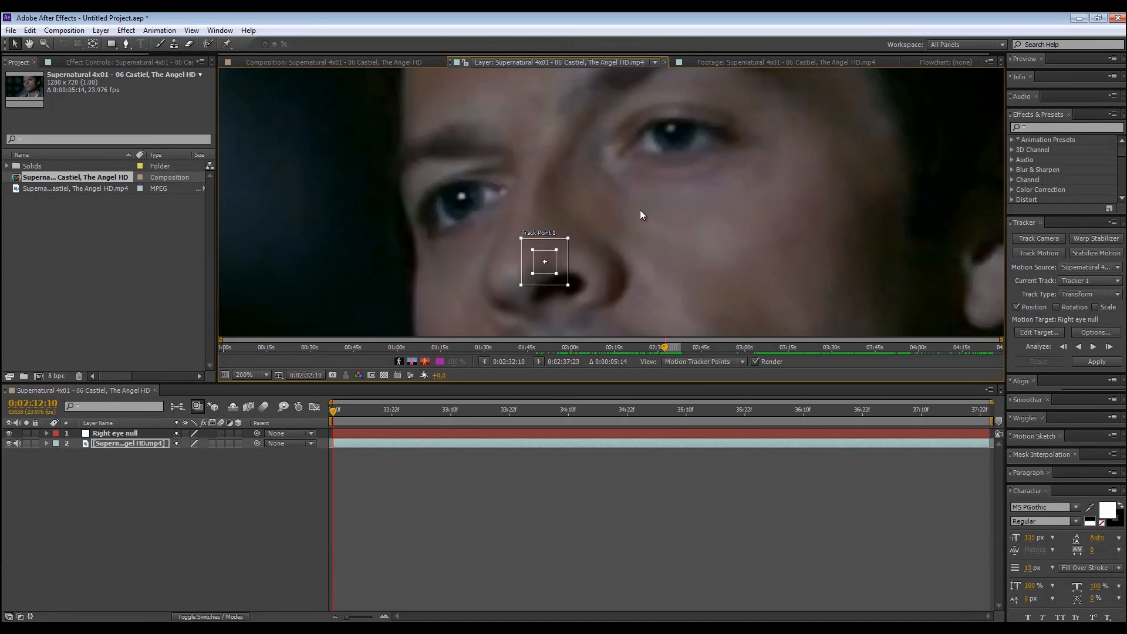
pyautogui.moveTo(546, 265); pyautogui.dragTo(674, 130)
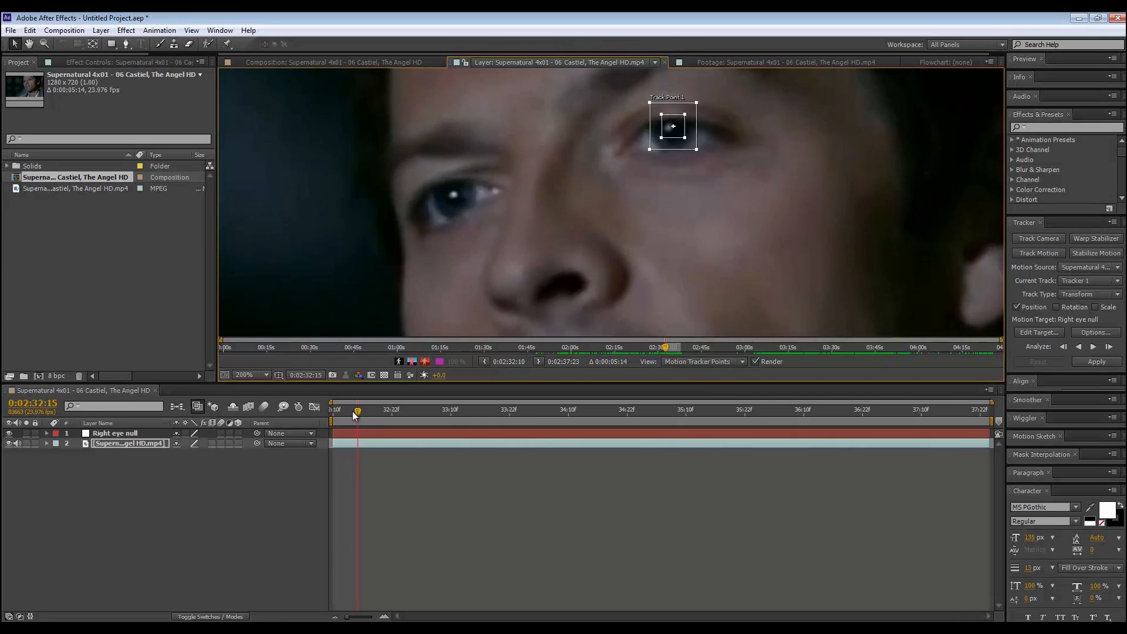
pyautogui.scroll(2, 683, 139)
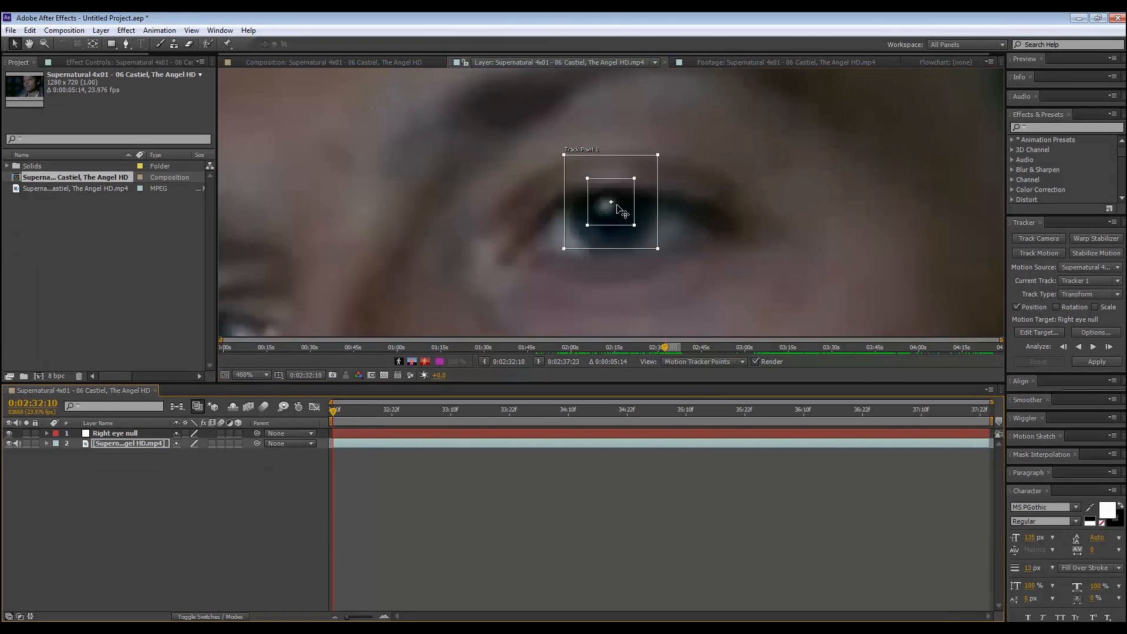
pyautogui.click(595, 209)
pyautogui.hotkey('ctrl', 'z')
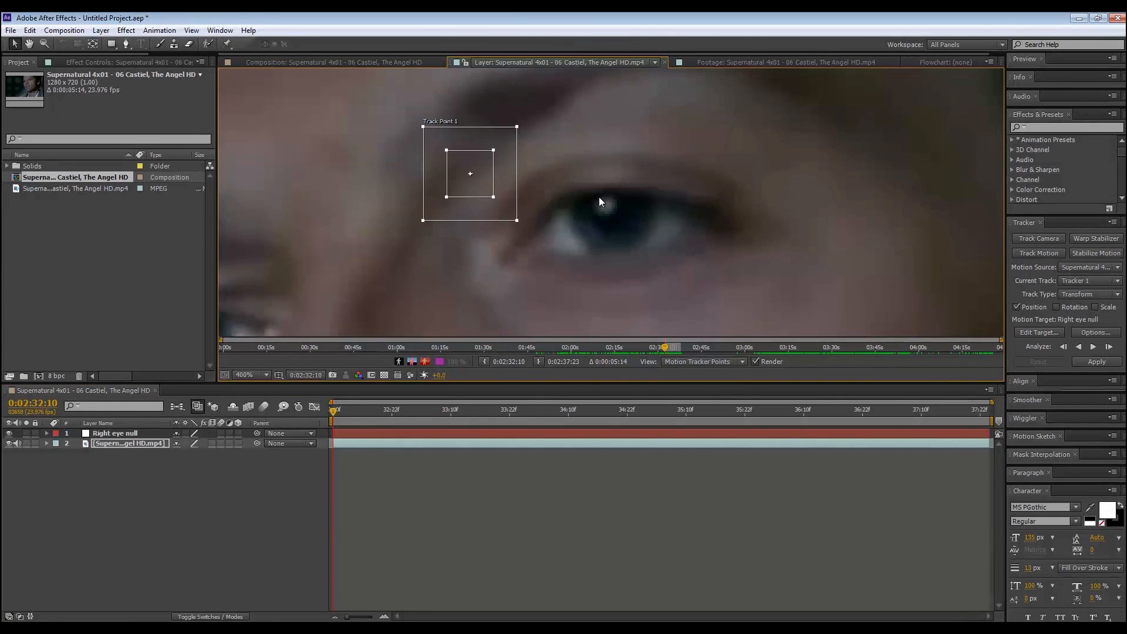
# Enlarge the feature and search regions of Track Point 1 so they surround the whole right eye.
pyautogui.moveTo(486, 196); pyautogui.dragTo(674, 258)
pyautogui.moveTo(751, 312); pyautogui.dragTo(733, 296)
pyautogui.press(',')
pyautogui.press(',')
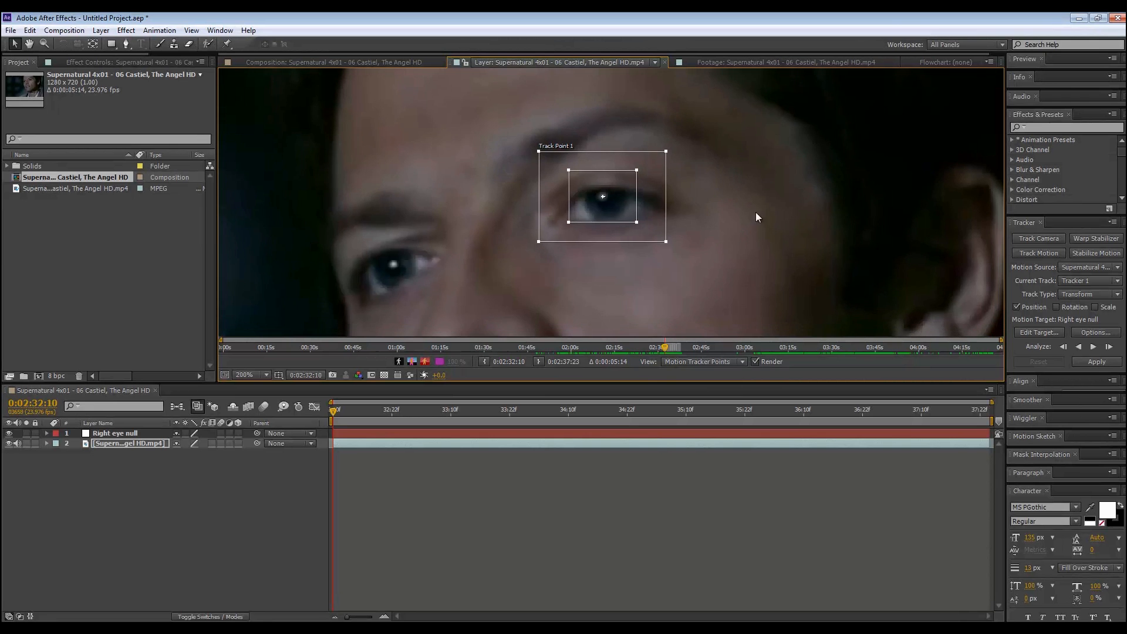
# Analyze the eye track forward through the clip and apply it to the Right eye null layer in X and Y.
pyautogui.click(1094, 347)
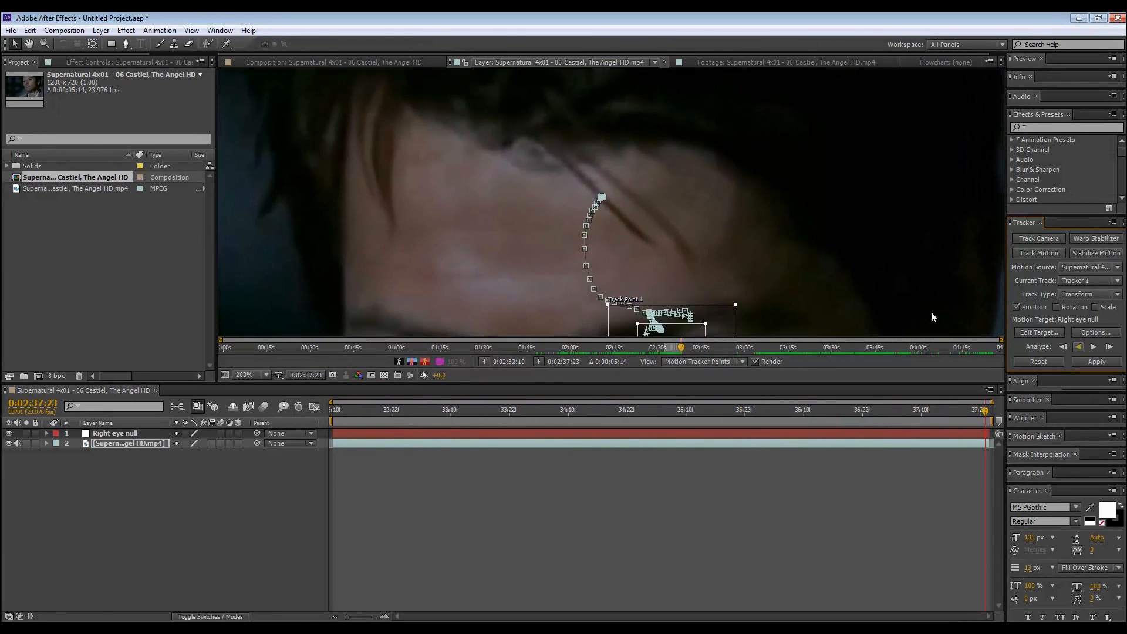
pyautogui.moveTo(737, 280); pyautogui.dragTo(737, 252)
pyautogui.click(1039, 332)
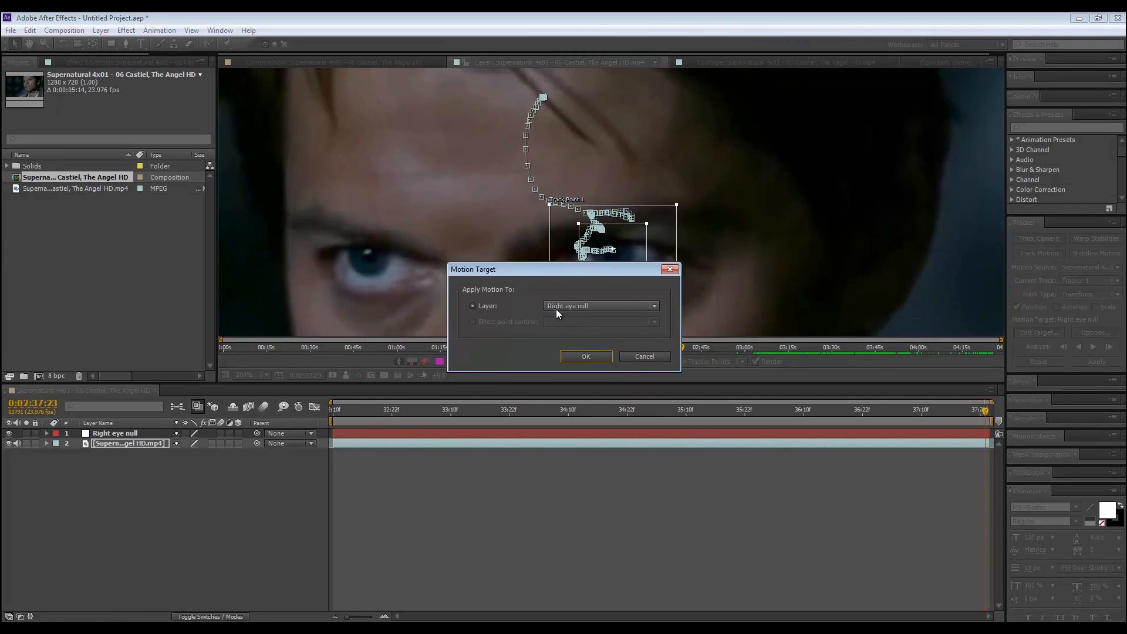
pyautogui.click(583, 357)
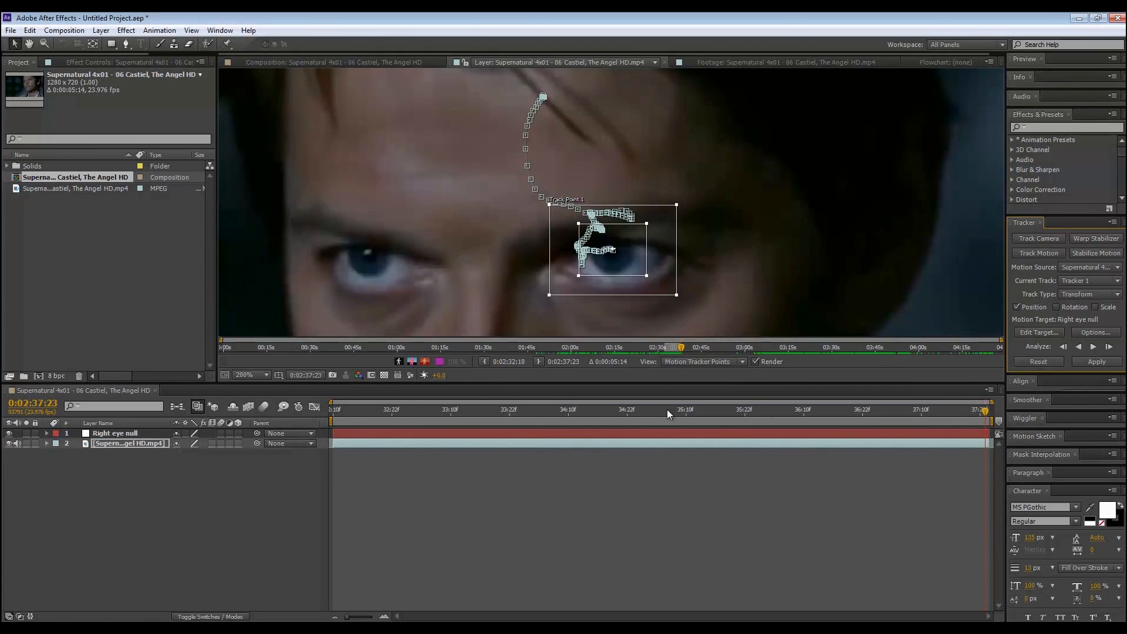
pyautogui.click(1080, 363)
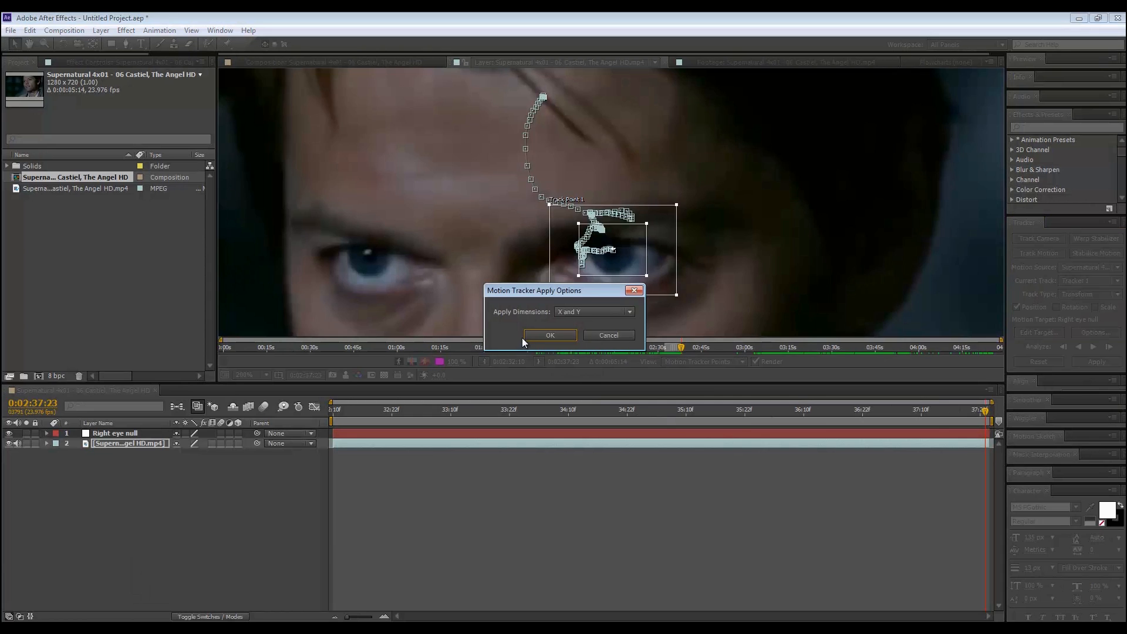
pyautogui.click(547, 335)
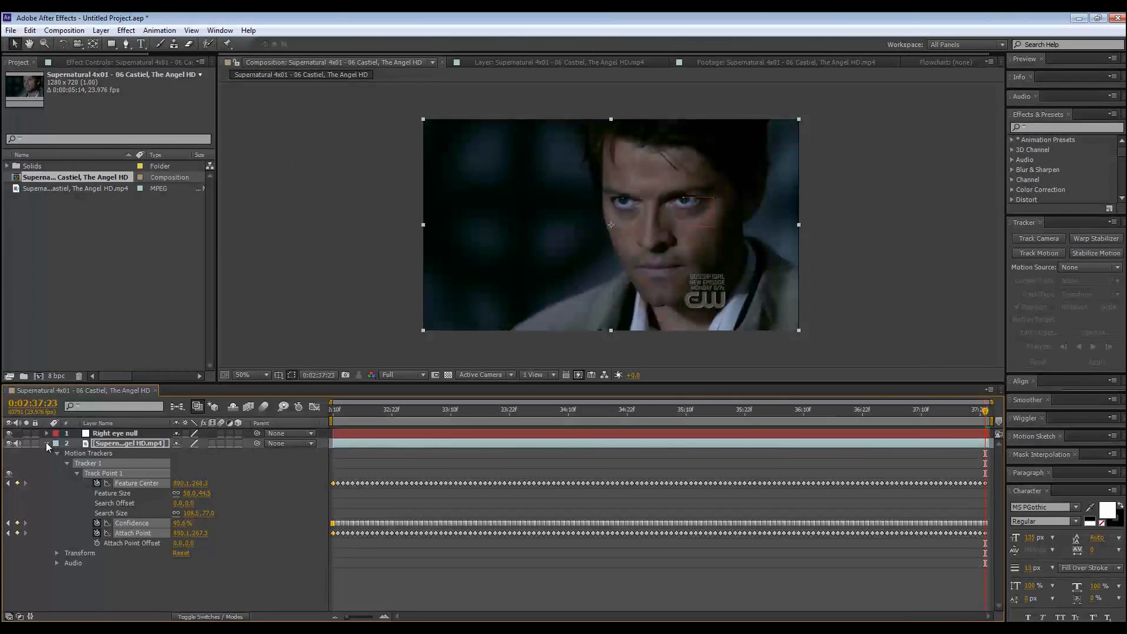
# Collapse the footage layer's tracker properties and return the playhead to 0:02:32:10 with no layer selected.
pyautogui.click(47, 443)
pyautogui.moveTo(345, 418); pyautogui.dragTo(270, 420)
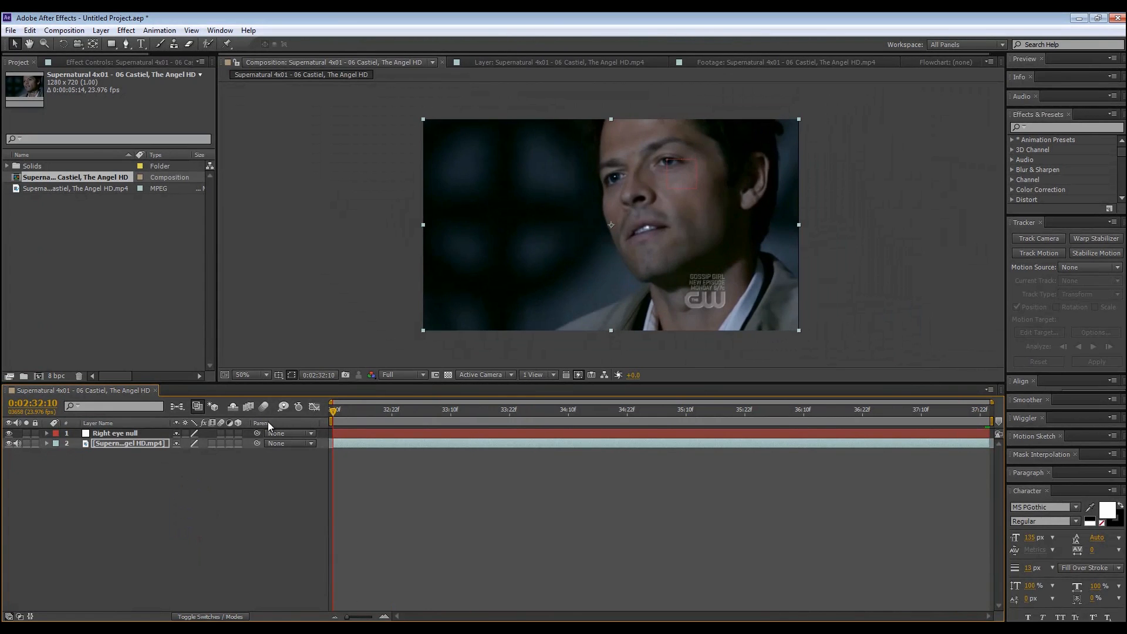
pyautogui.click(130, 472)
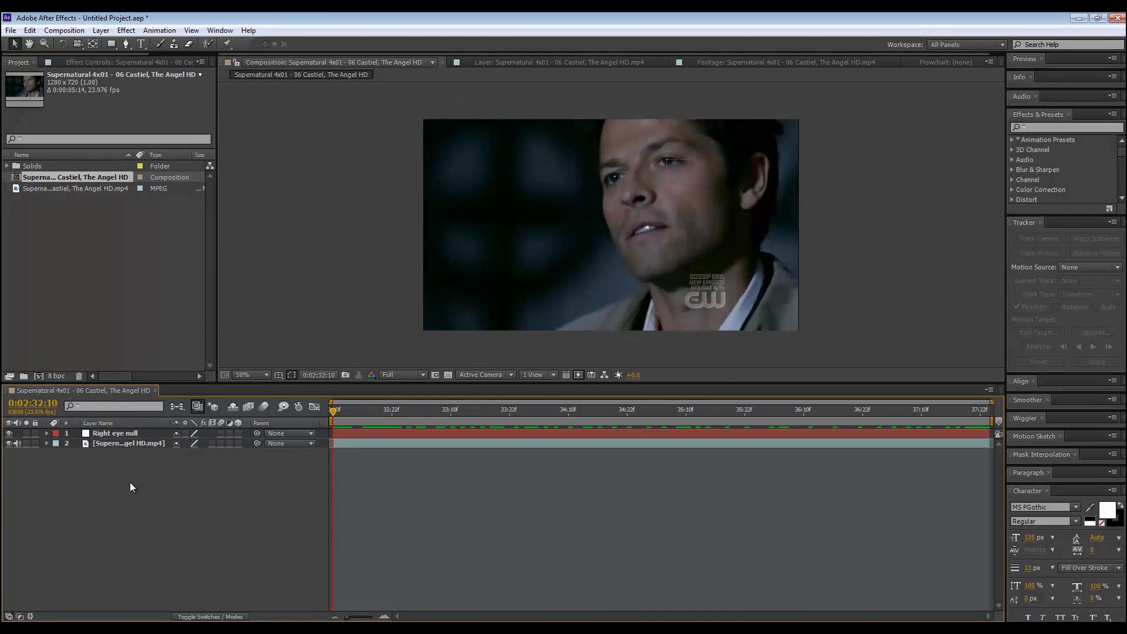
# Create a comp-sized bright blue solid layer named Right Eye Matte.
pyautogui.rightClick(130, 486)
pyautogui.moveTo(283, 490)
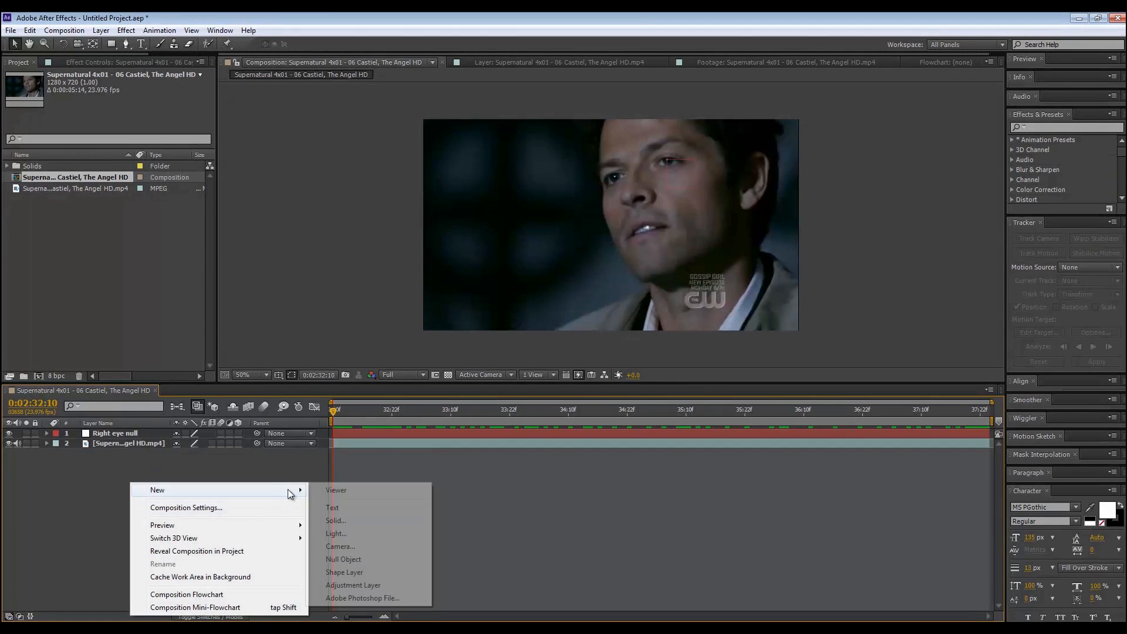
pyautogui.click(338, 520)
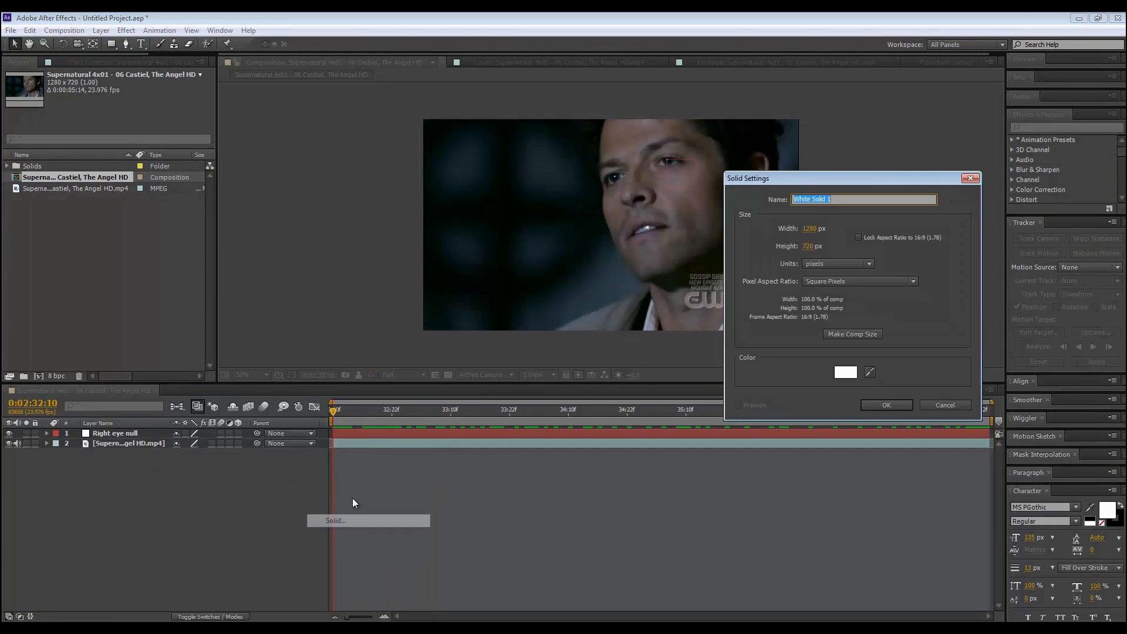
pyautogui.click(846, 375)
pyautogui.click(258, 398)
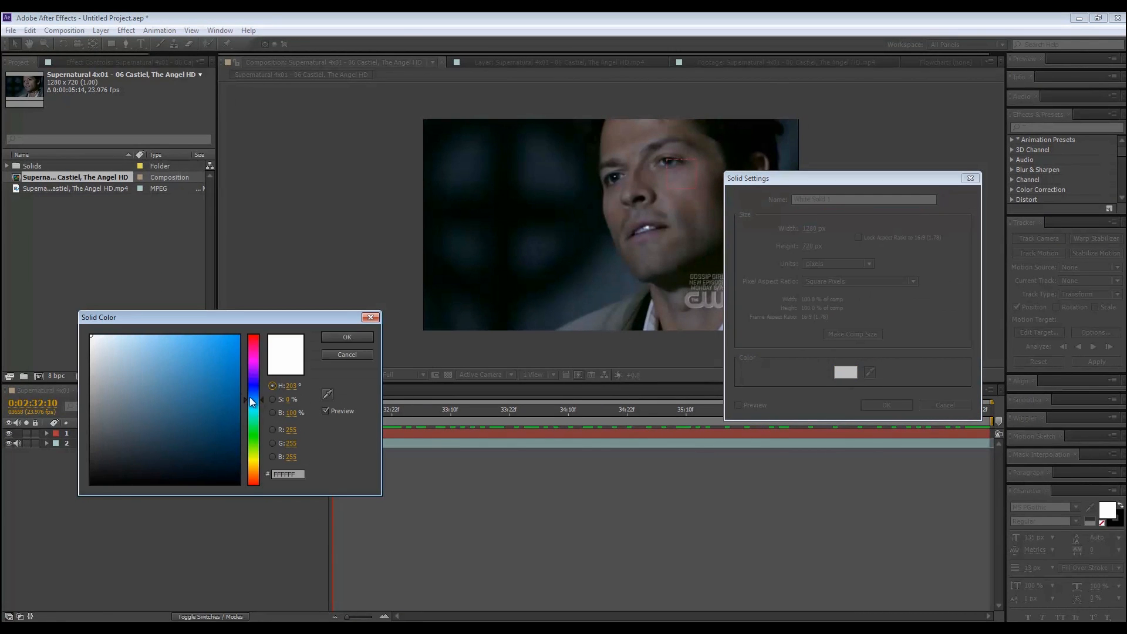
pyautogui.click(218, 359)
pyautogui.click(357, 336)
pyautogui.moveTo(873, 201); pyautogui.dragTo(682, 201)
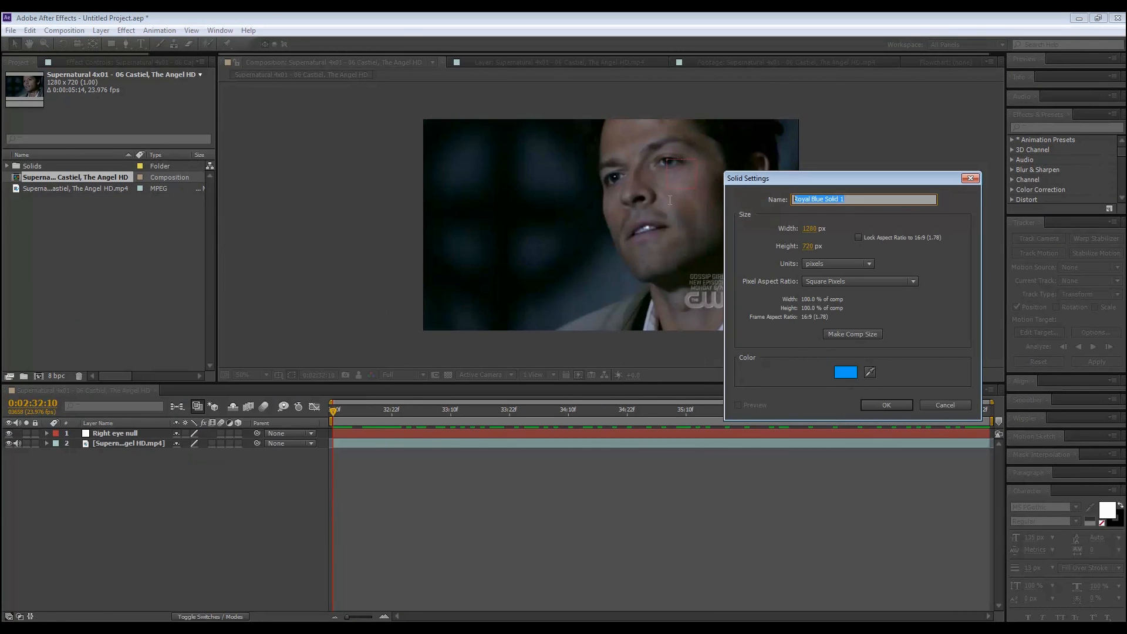
pyautogui.write('Matte')
pyautogui.click(886, 405)
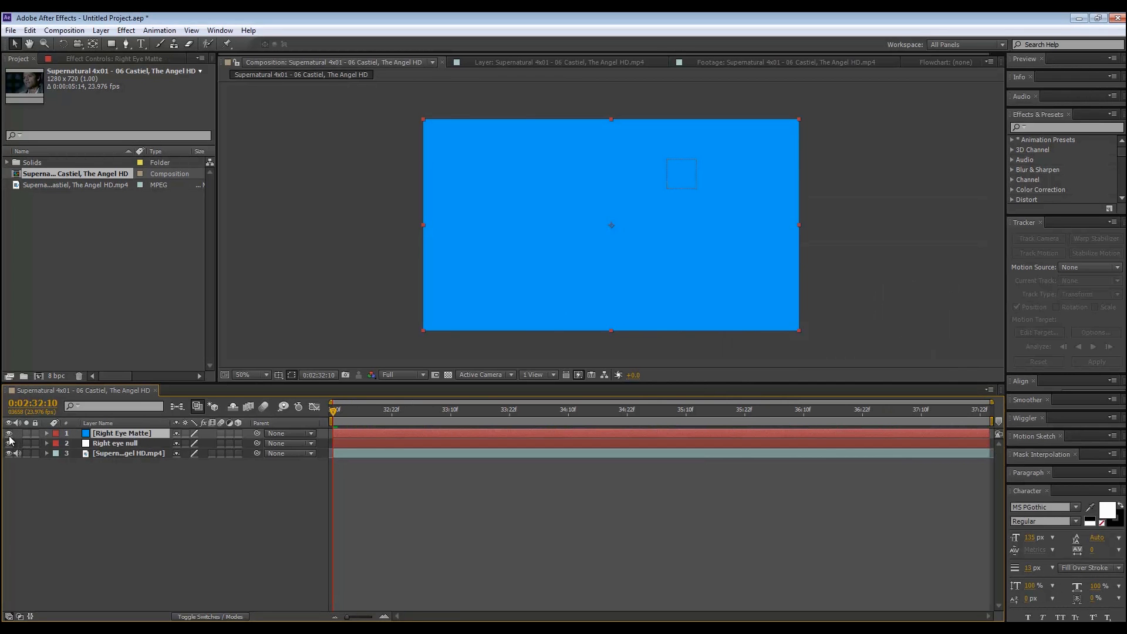
# Hide the Right Eye Matte layer to work on the footage at the first frame, 0:02:32:10.
pyautogui.click(8, 434)
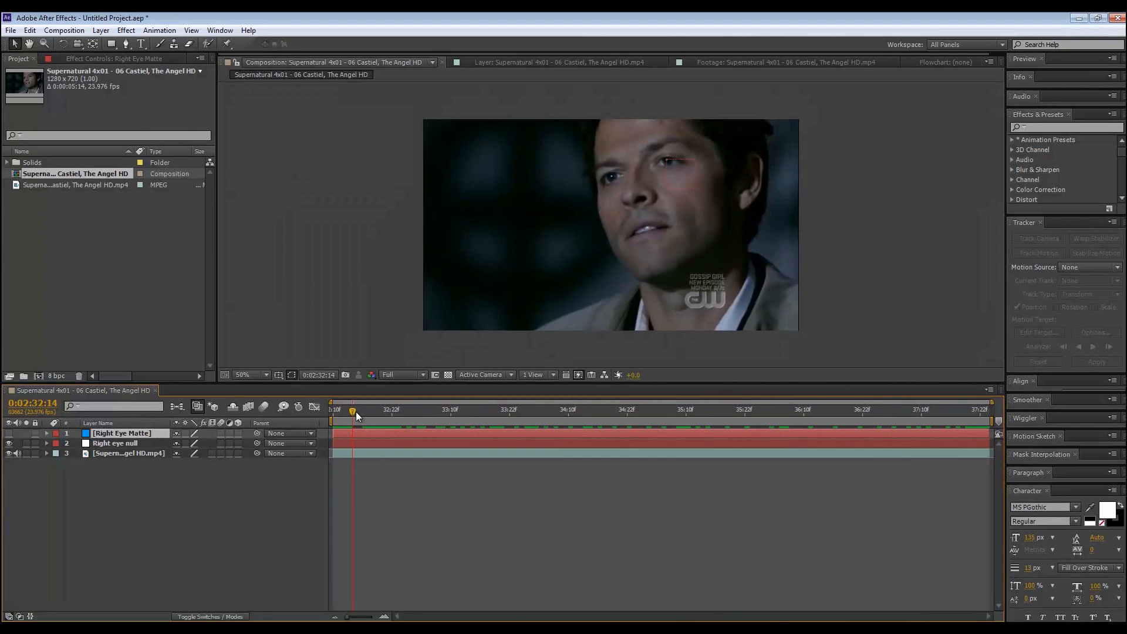
pyautogui.scroll(4, 770, 157)
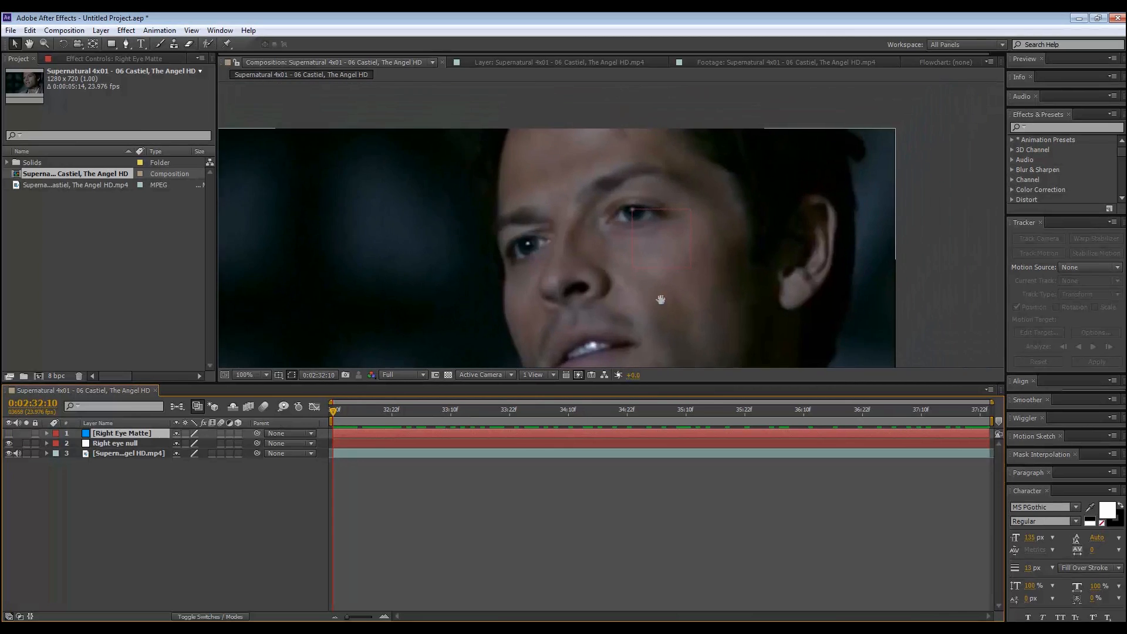
pyautogui.scroll(2, 682, 258)
# Draw a closed, curved Pen tool mask on the Right Eye Matte layer along the outline of the right eye.
pyautogui.click(127, 43)
pyautogui.click(134, 434)
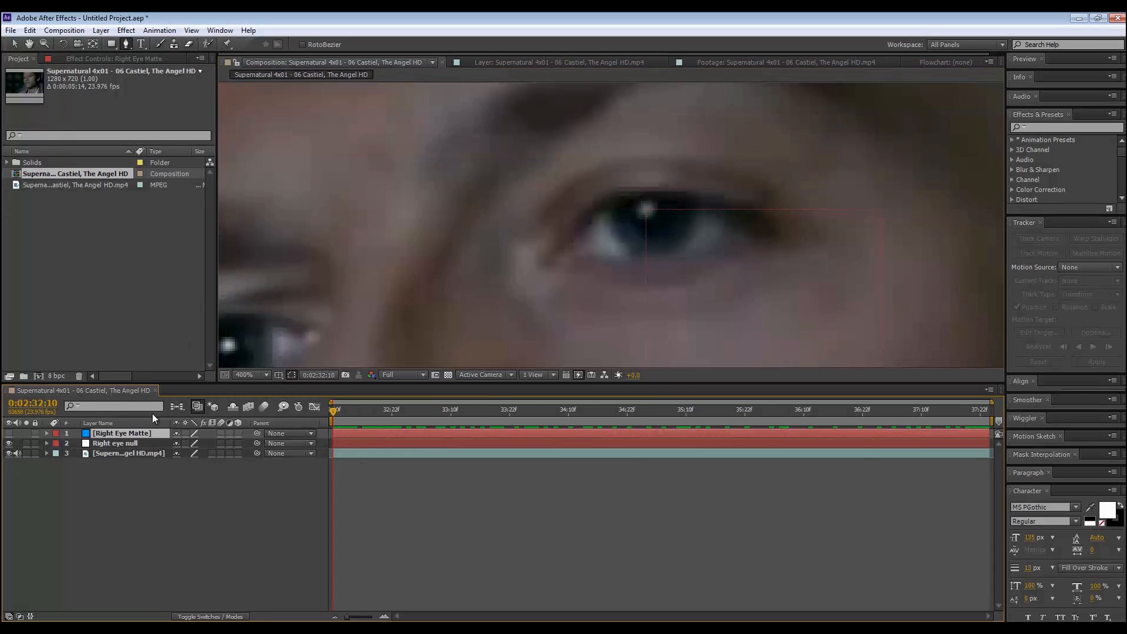
pyautogui.scroll(1, 568, 251)
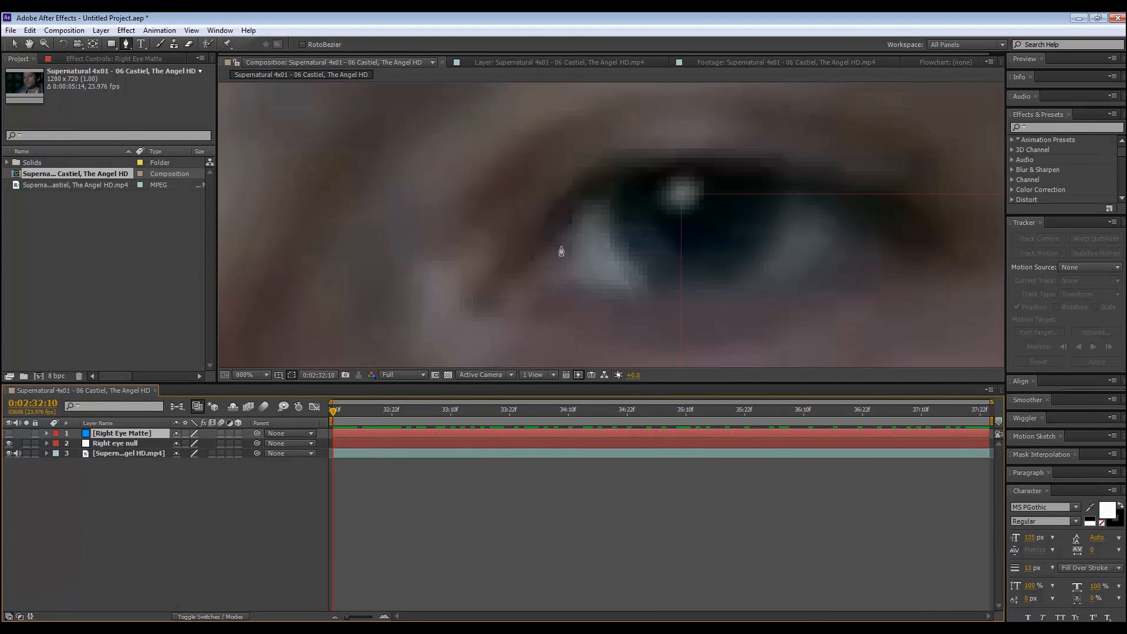
pyautogui.click(532, 258)
pyautogui.moveTo(613, 182); pyautogui.dragTo(643, 175)
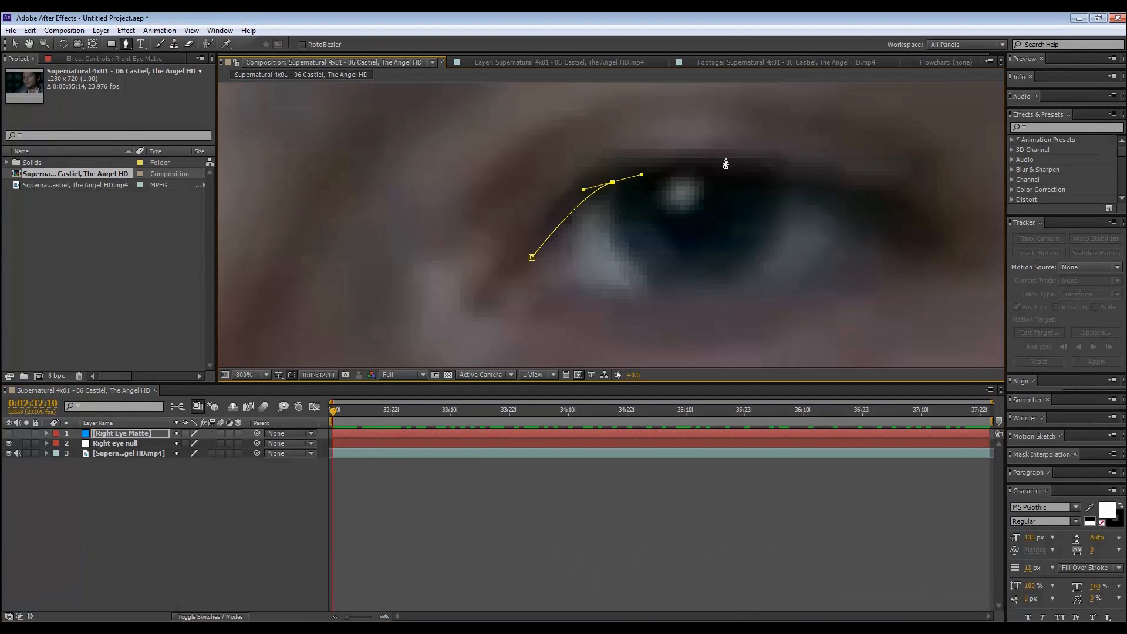
pyautogui.moveTo(738, 166); pyautogui.dragTo(811, 180)
pyautogui.moveTo(868, 217); pyautogui.dragTo(876, 227)
pyautogui.moveTo(784, 290); pyautogui.dragTo(712, 309)
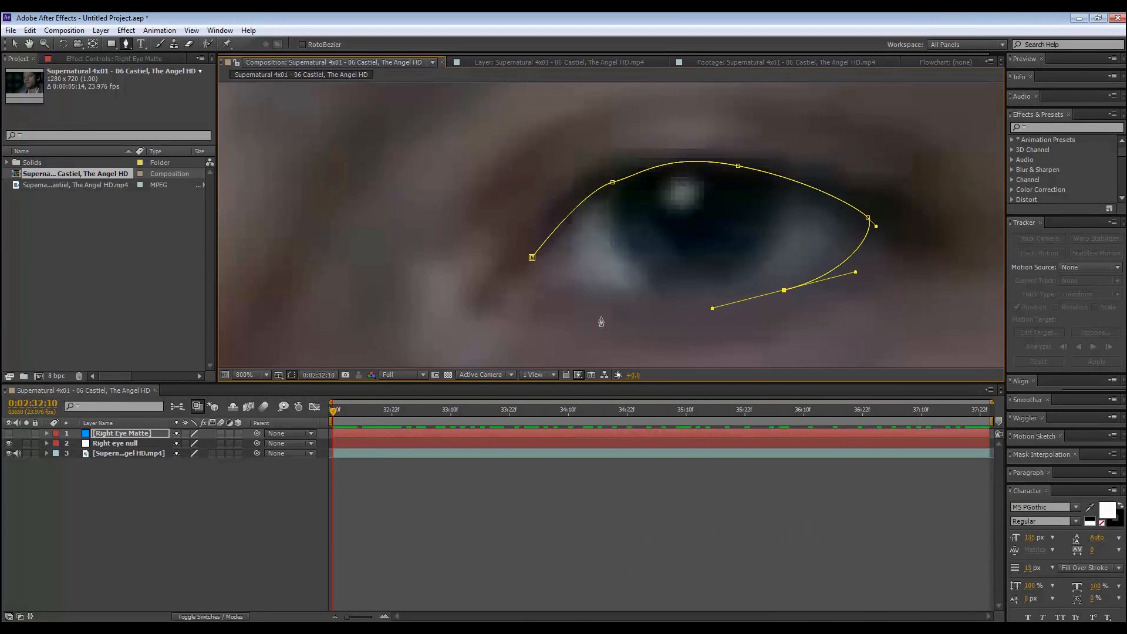
pyautogui.moveTo(573, 297); pyautogui.dragTo(609, 314)
pyautogui.click(532, 257)
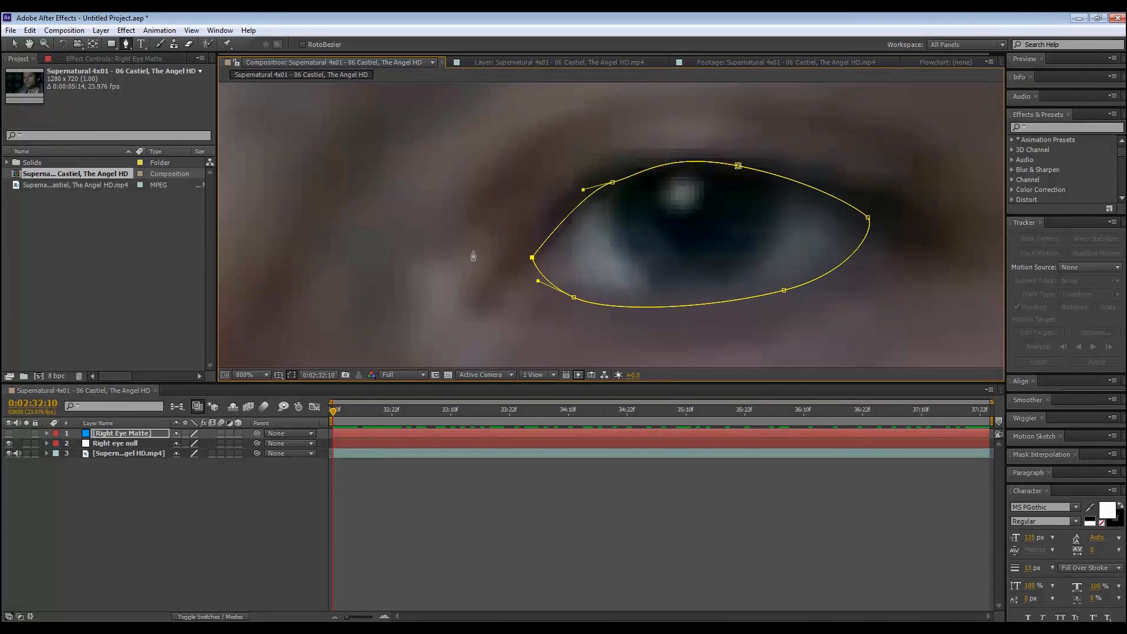
pyautogui.click(14, 43)
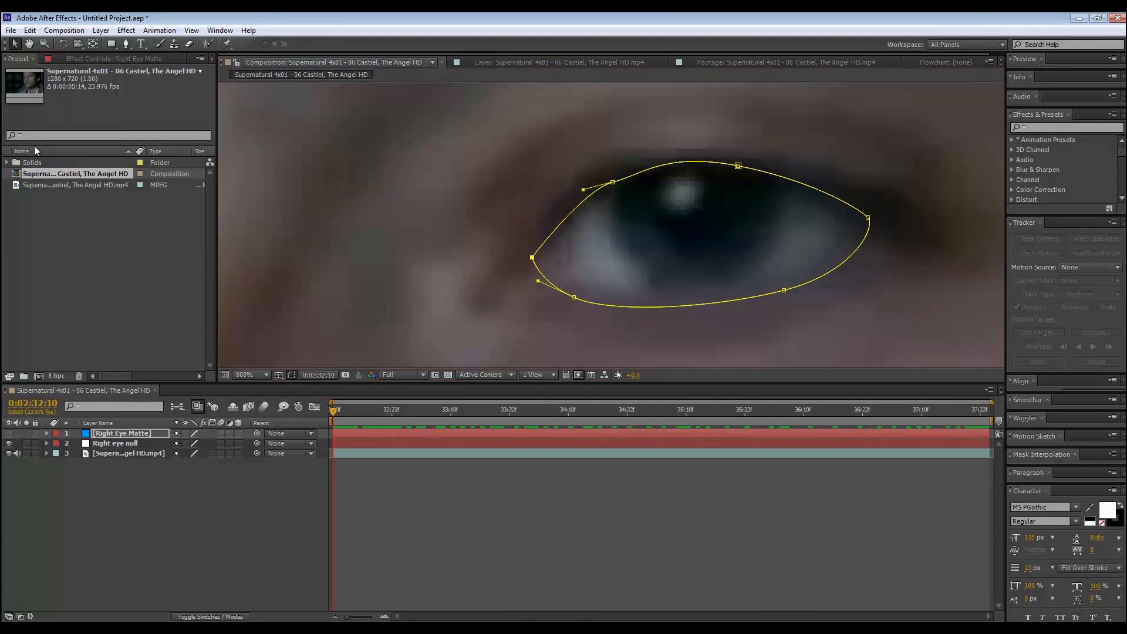
# Show the Right Eye Matte layer briefly to check the mask's fill against the eye, and hide it again.
pyautogui.click(9, 433)
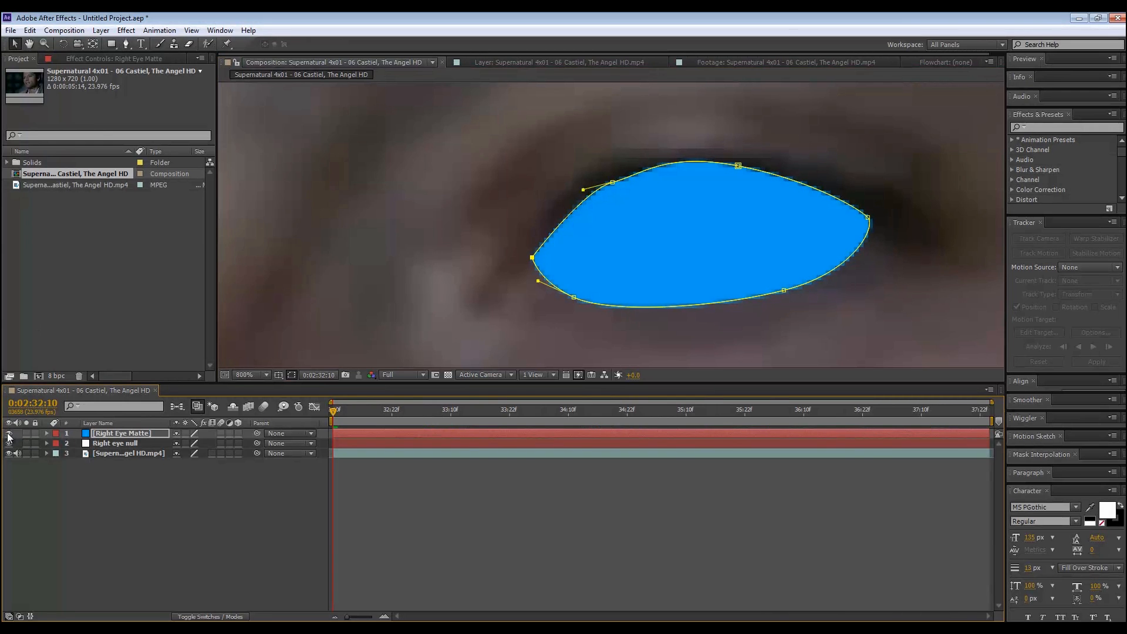
pyautogui.click(9, 433)
pyautogui.click(212, 526)
# Parent the Right Eye Matte layer to the Right eye null layer.
pyautogui.click(121, 433)
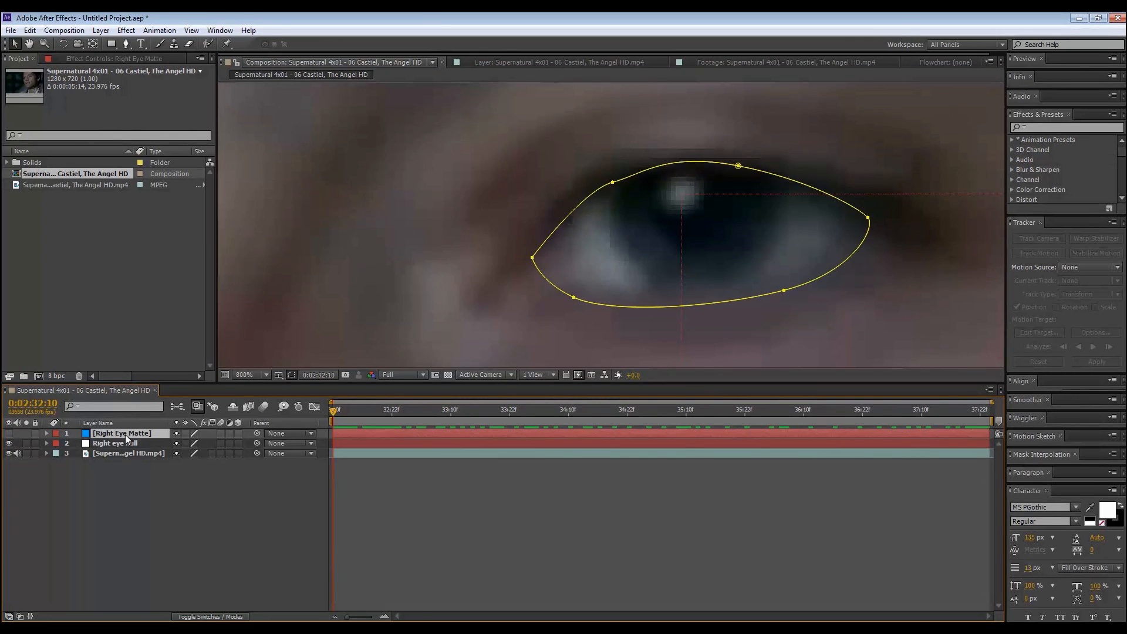
pyautogui.scroll(-1, 646, 240)
pyautogui.scroll(1, 661, 251)
pyautogui.moveTo(241, 436); pyautogui.dragTo(150, 444)
pyautogui.click(159, 488)
pyautogui.scroll(-2, 474, 328)
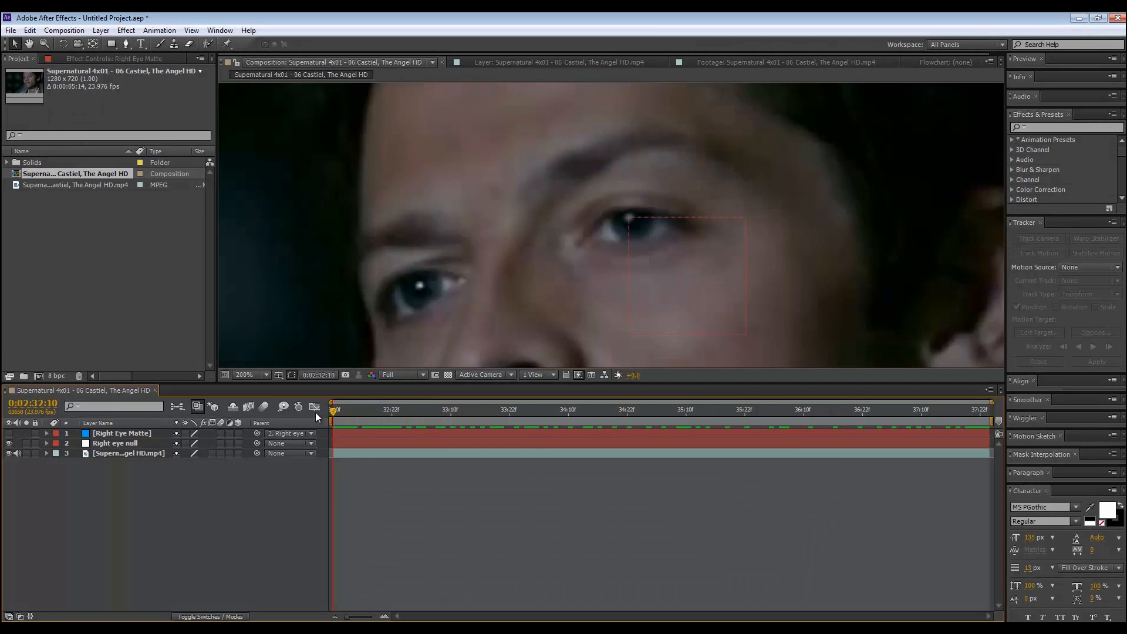
# Check how the visible Right Eye Matte follows the eye over the first frames, and hide the layer again.
pyautogui.click(119, 433)
pyautogui.click(9, 433)
pyautogui.scroll(-1, 223, 359)
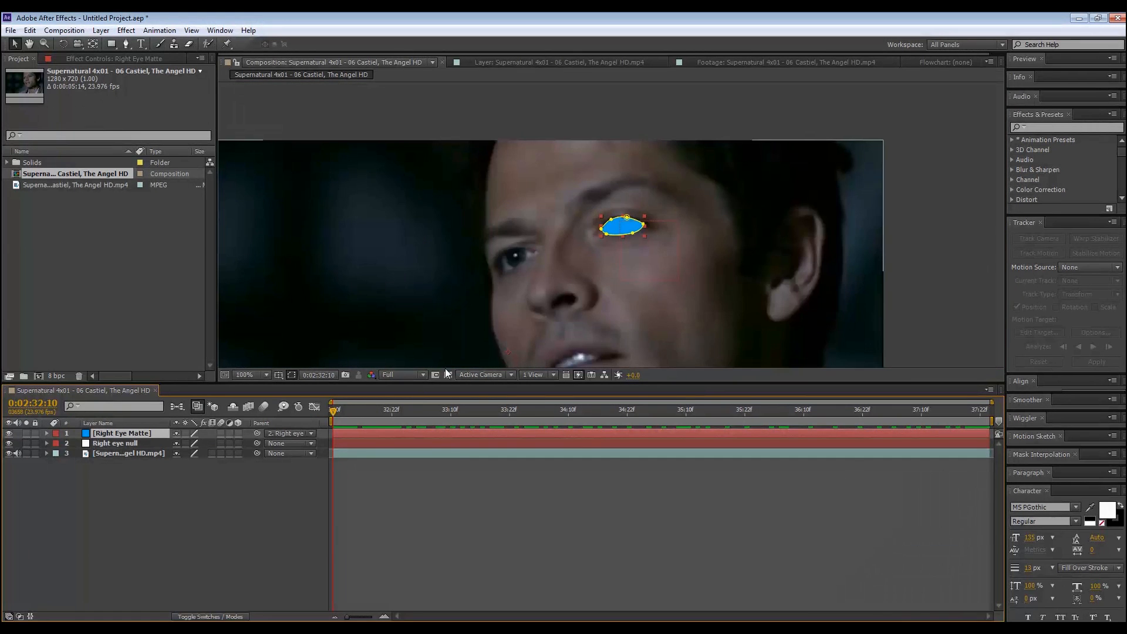
pyautogui.moveTo(342, 405); pyautogui.dragTo(312, 439)
pyautogui.click(182, 538)
pyautogui.click(9, 433)
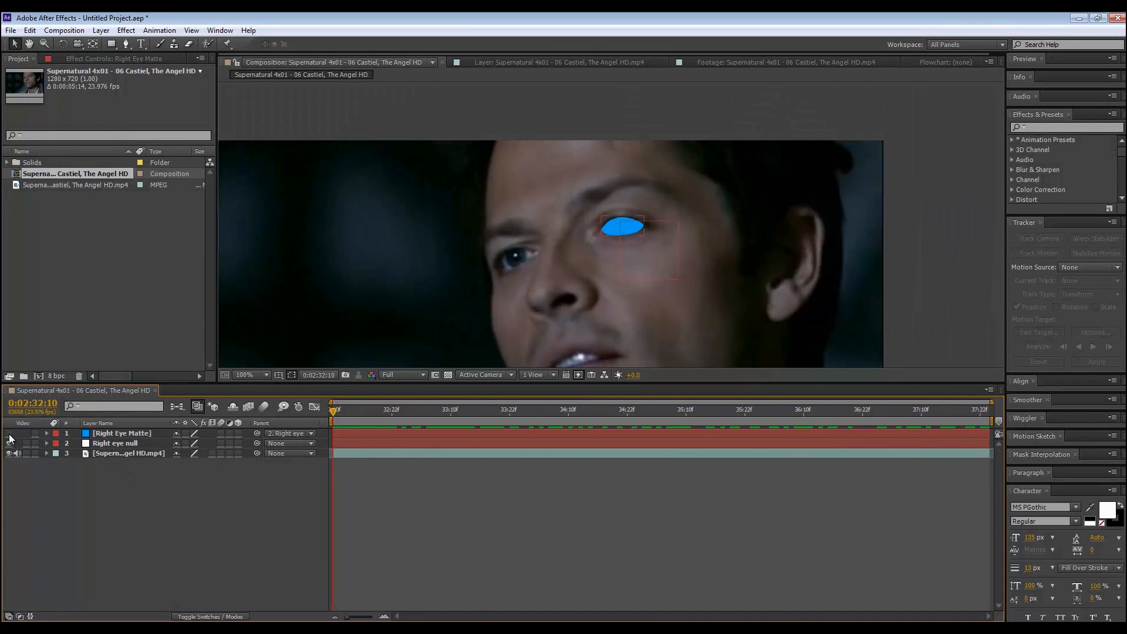
# Start keyframing the Right Eye Matte layer's Mask Path at 0:02:32:10.
pyautogui.click(113, 435)
pyautogui.press('m')
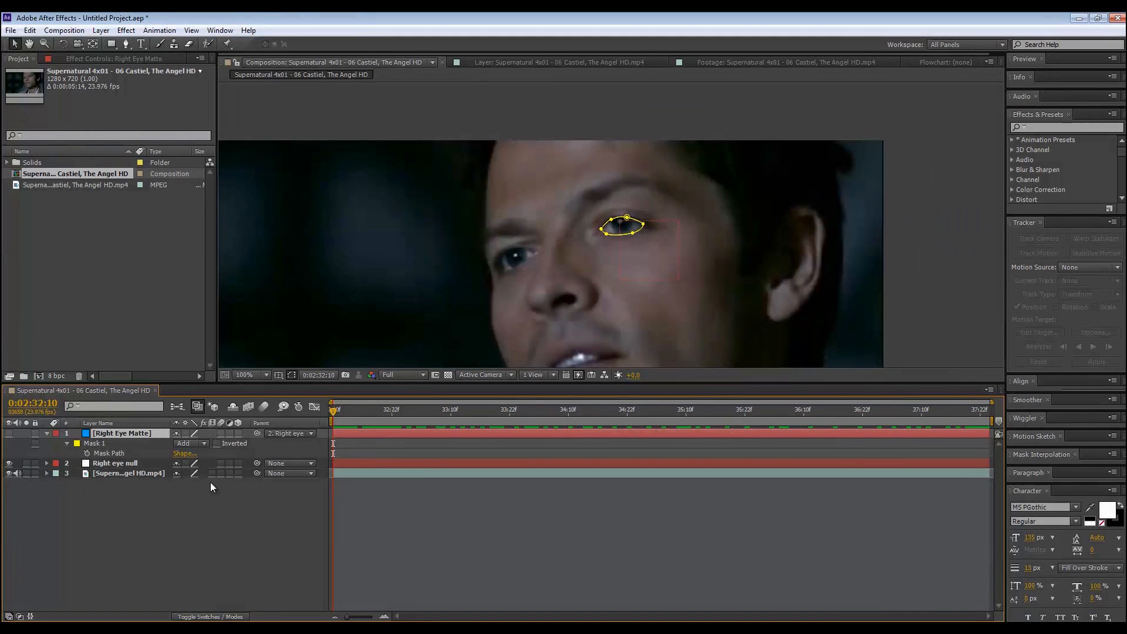
pyautogui.scroll(4, 651, 324)
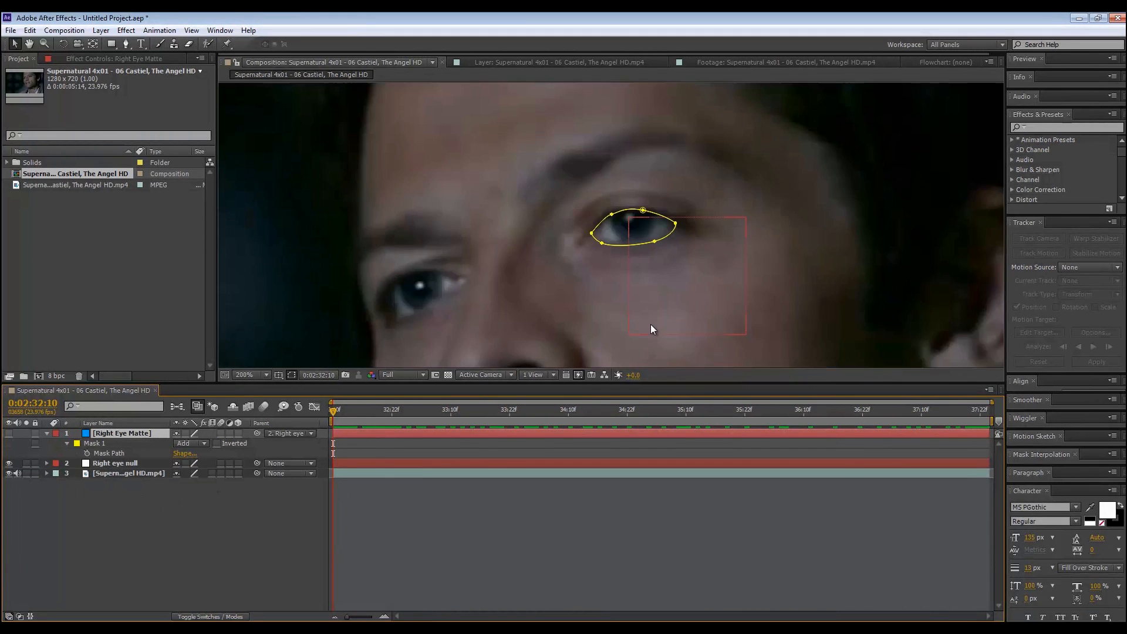
pyautogui.moveTo(675, 285); pyautogui.dragTo(628, 268)
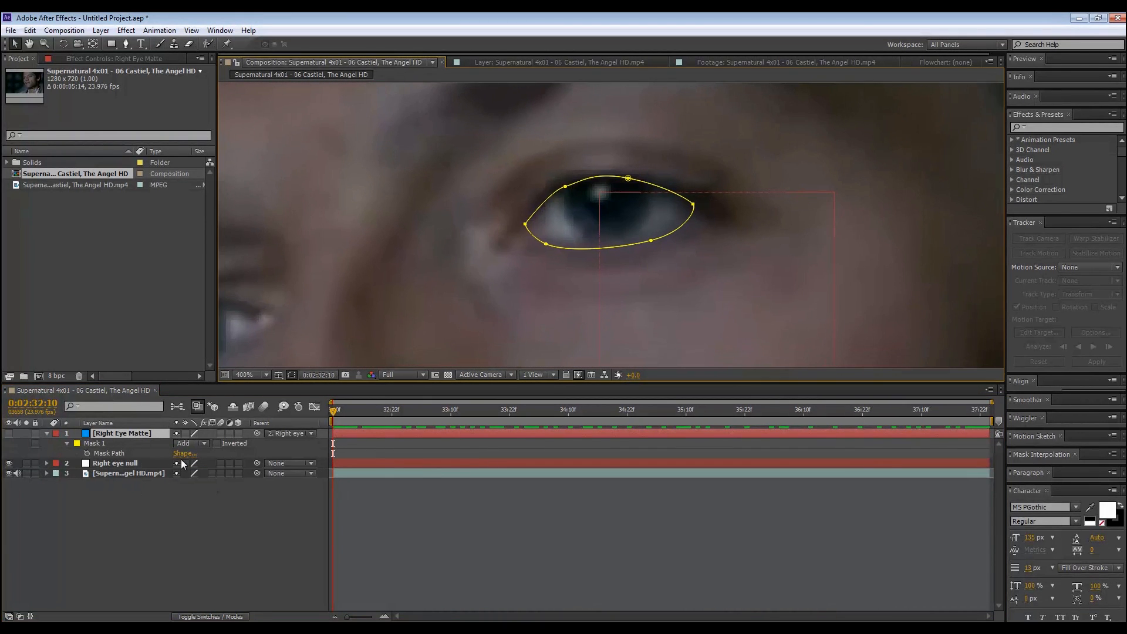
pyautogui.click(86, 453)
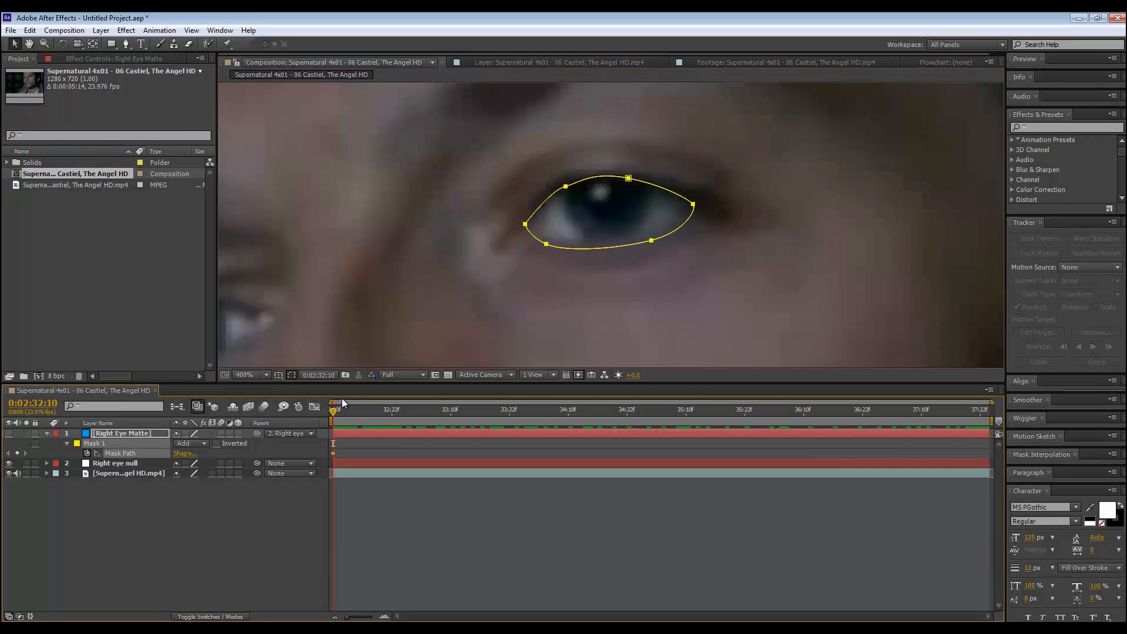
# At 0:02:33:02, reposition the points of the Right Eye Matte mask to fit the eye's outline.
pyautogui.press('space')
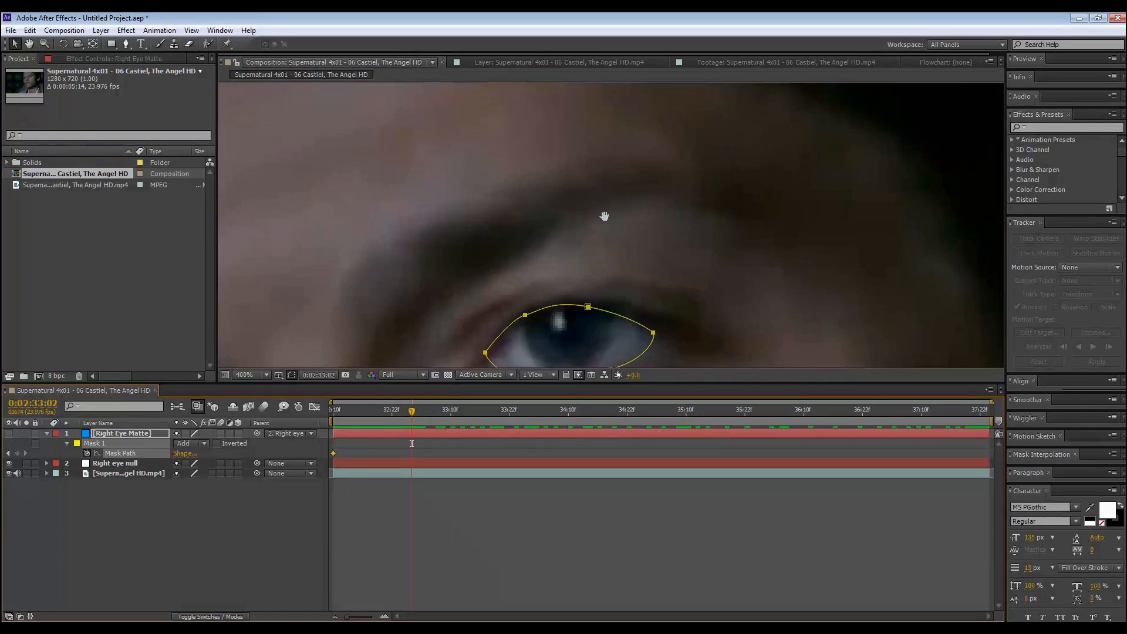
pyautogui.moveTo(535, 187); pyautogui.dragTo(573, 220)
pyautogui.click(567, 248)
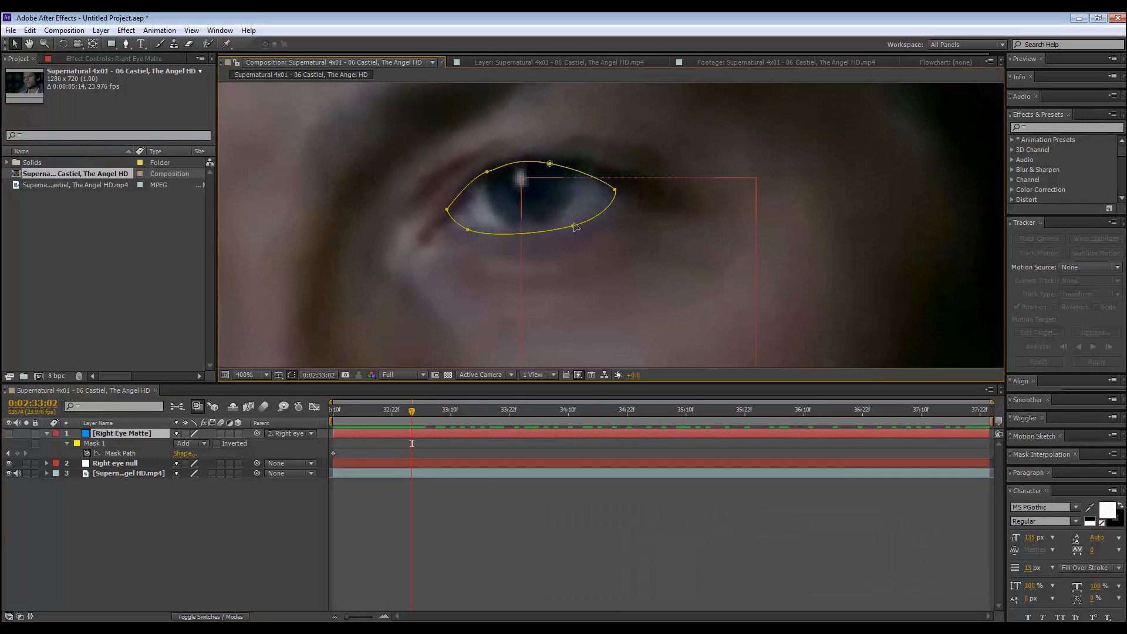
pyautogui.moveTo(550, 163); pyautogui.dragTo(563, 168)
pyautogui.moveTo(487, 172); pyautogui.dragTo(492, 175)
pyautogui.moveTo(448, 210); pyautogui.dragTo(476, 231)
pyautogui.click(468, 229)
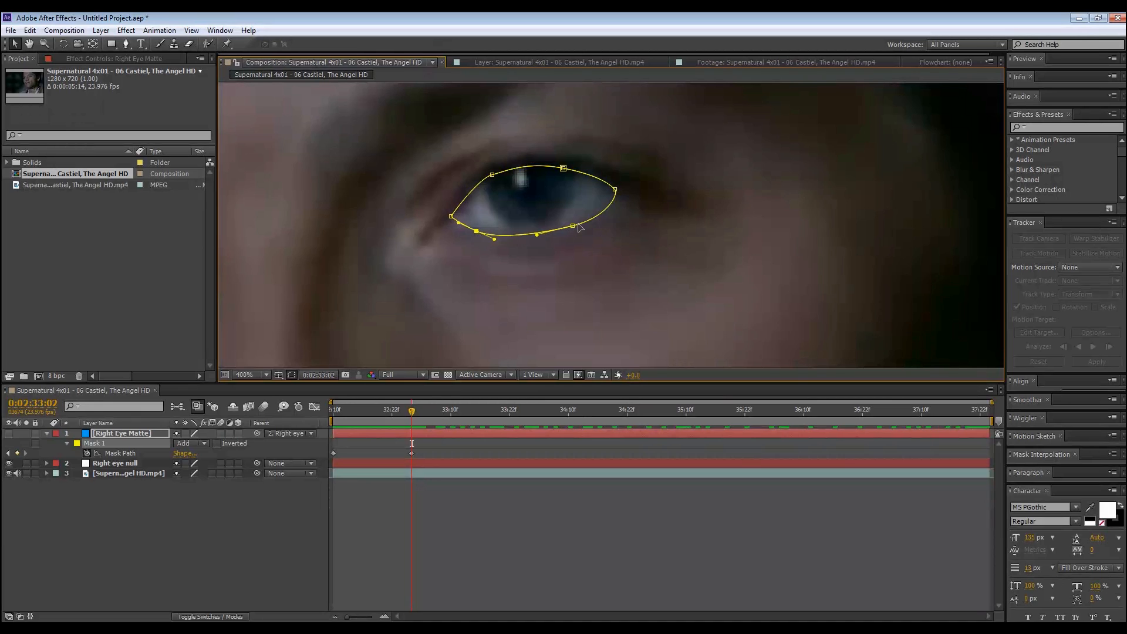
pyautogui.moveTo(573, 226); pyautogui.dragTo(576, 228)
pyautogui.moveTo(615, 190); pyautogui.dragTo(625, 199)
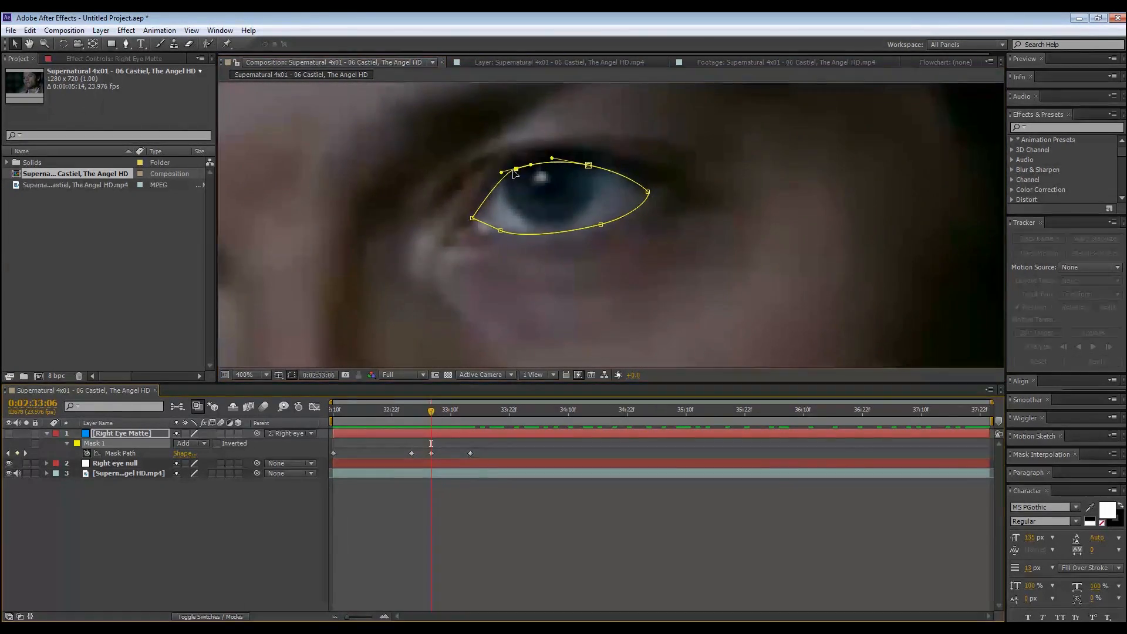
# Check the mask animation further along the clip and return to its first frame.
pyautogui.moveTo(433, 410); pyautogui.dragTo(620, 410)
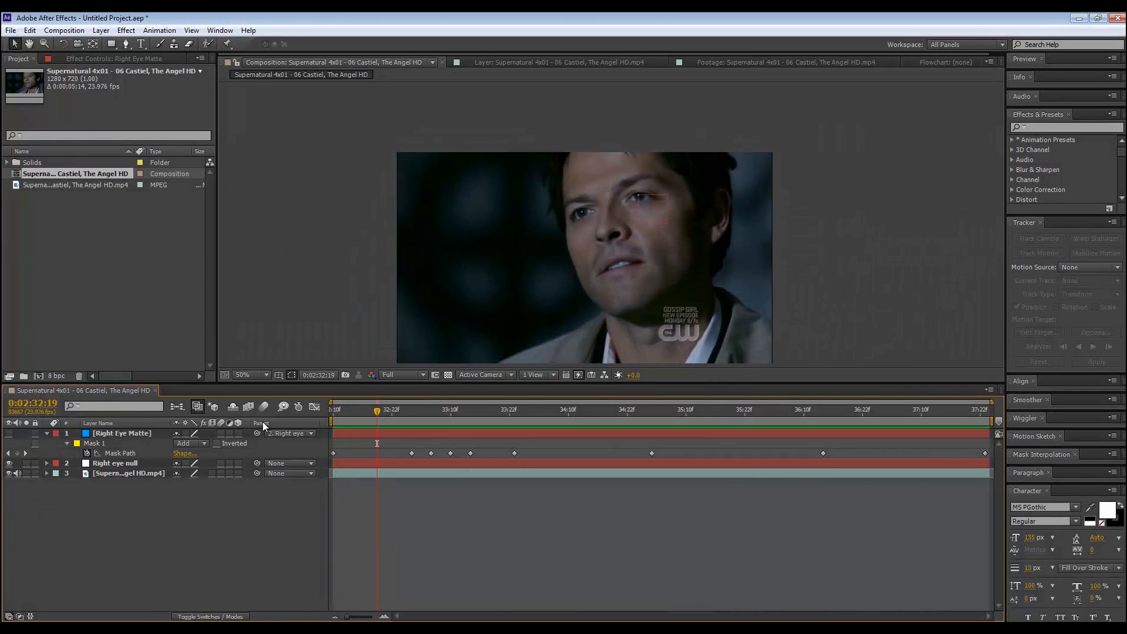
pyautogui.click(111, 433)
pyautogui.moveTo(376, 410); pyautogui.dragTo(314, 437)
pyautogui.scroll(3, 720, 276)
# Create a black (000000) solid at 1280 x 720 px named Right eye.
pyautogui.rightClick(146, 527)
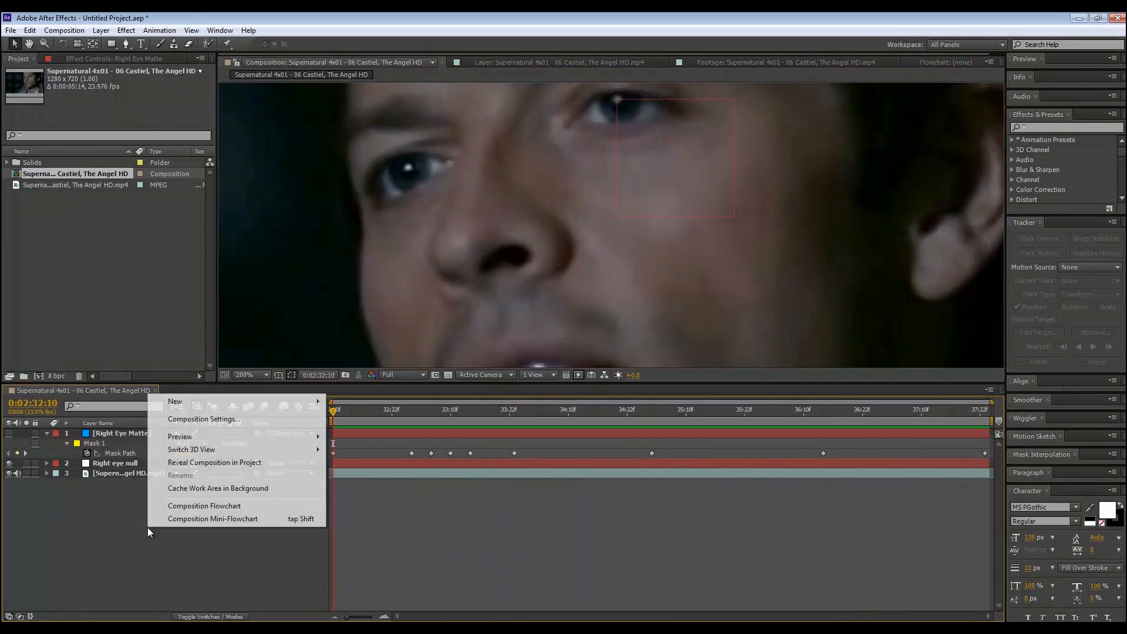
pyautogui.moveTo(316, 404)
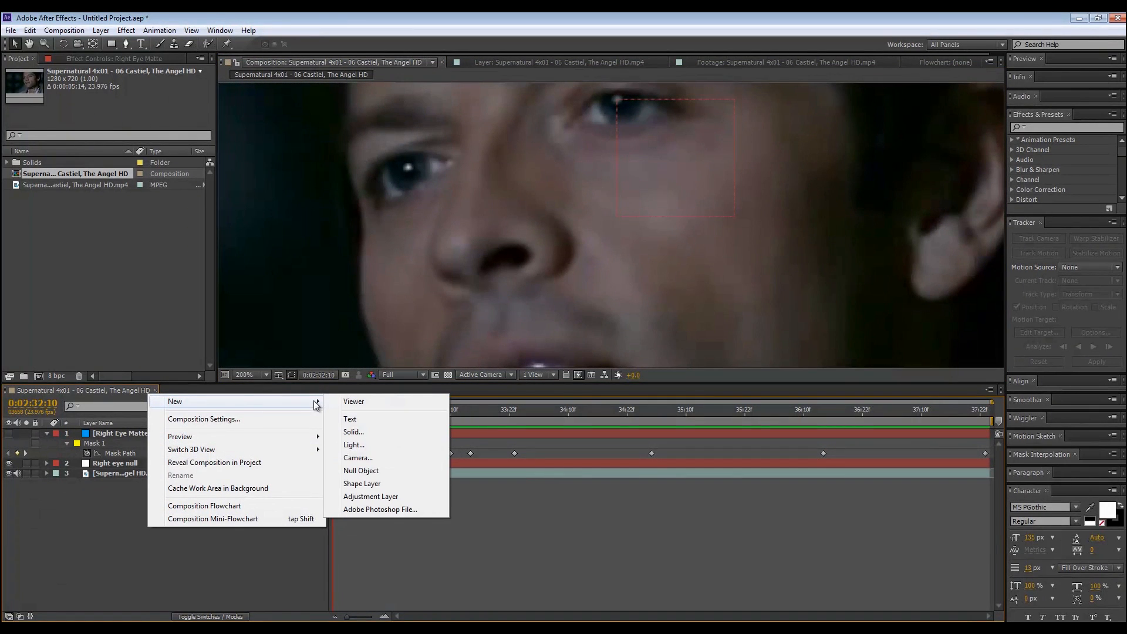
pyautogui.click(381, 432)
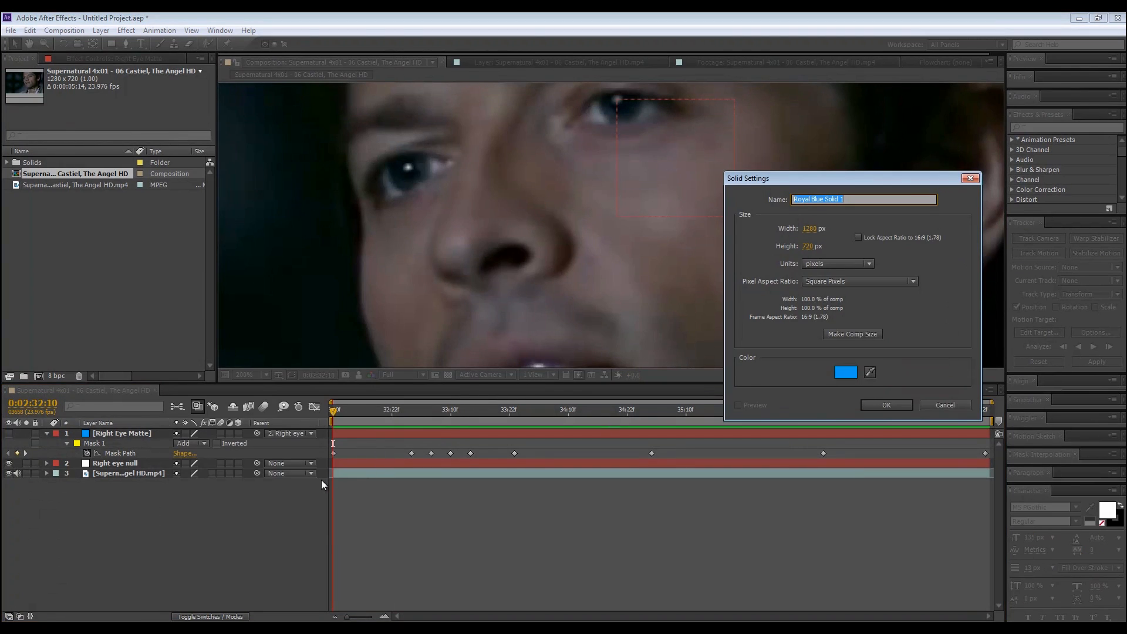
pyautogui.click(846, 373)
pyautogui.moveTo(196, 391); pyautogui.dragTo(352, 604)
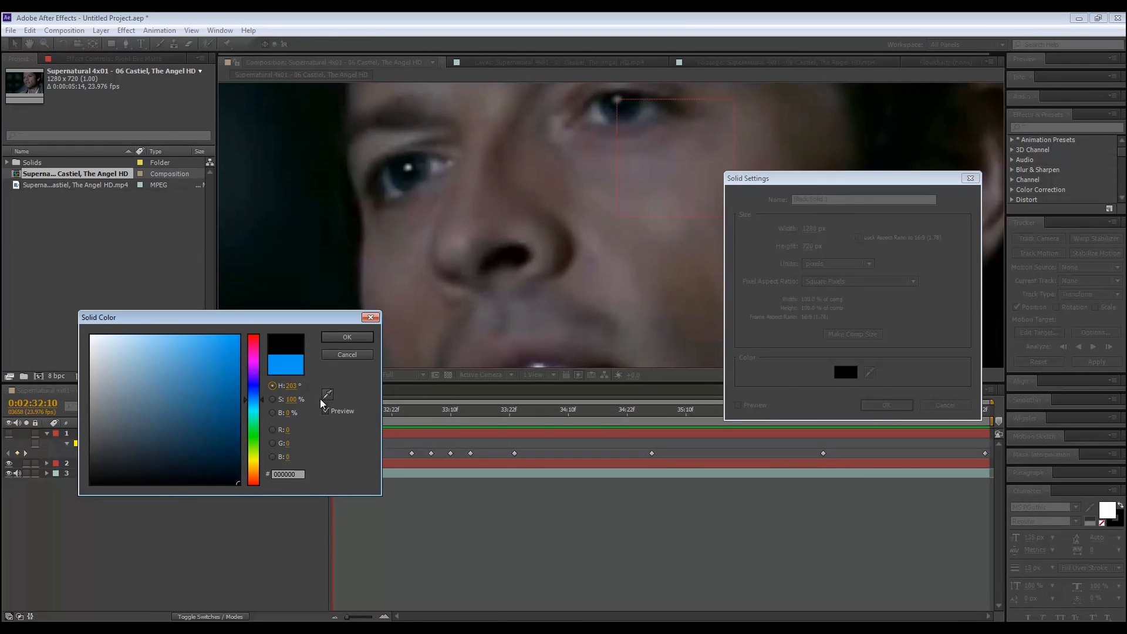
pyautogui.click(342, 338)
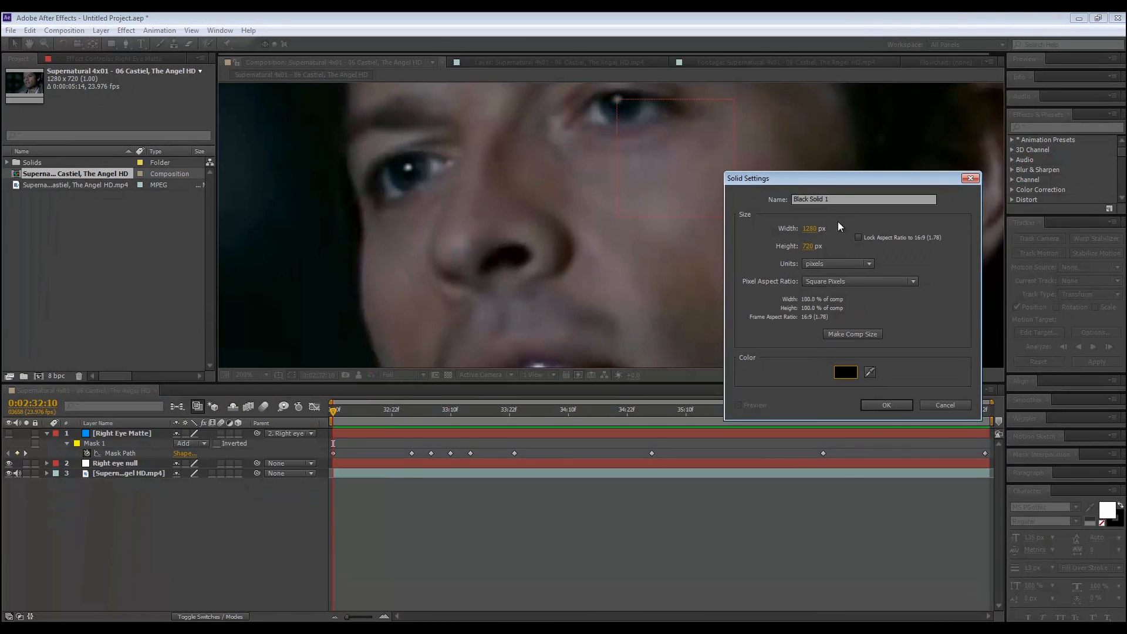
pyautogui.moveTo(836, 199); pyautogui.dragTo(651, 198)
pyautogui.write('R')
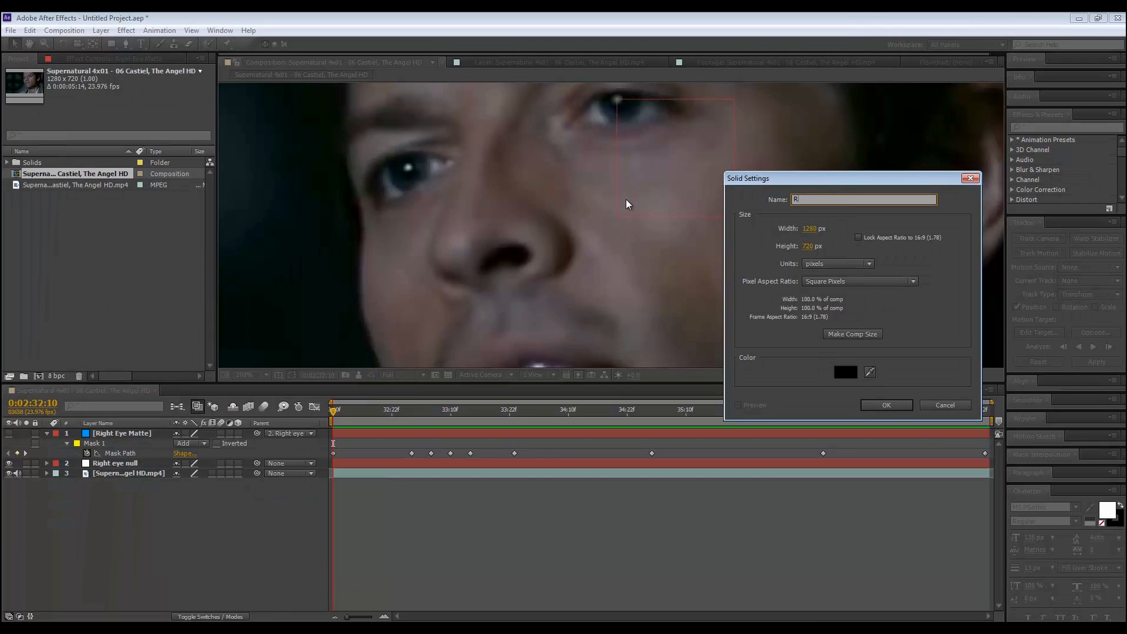
pyautogui.write('igh')
pyautogui.click(898, 403)
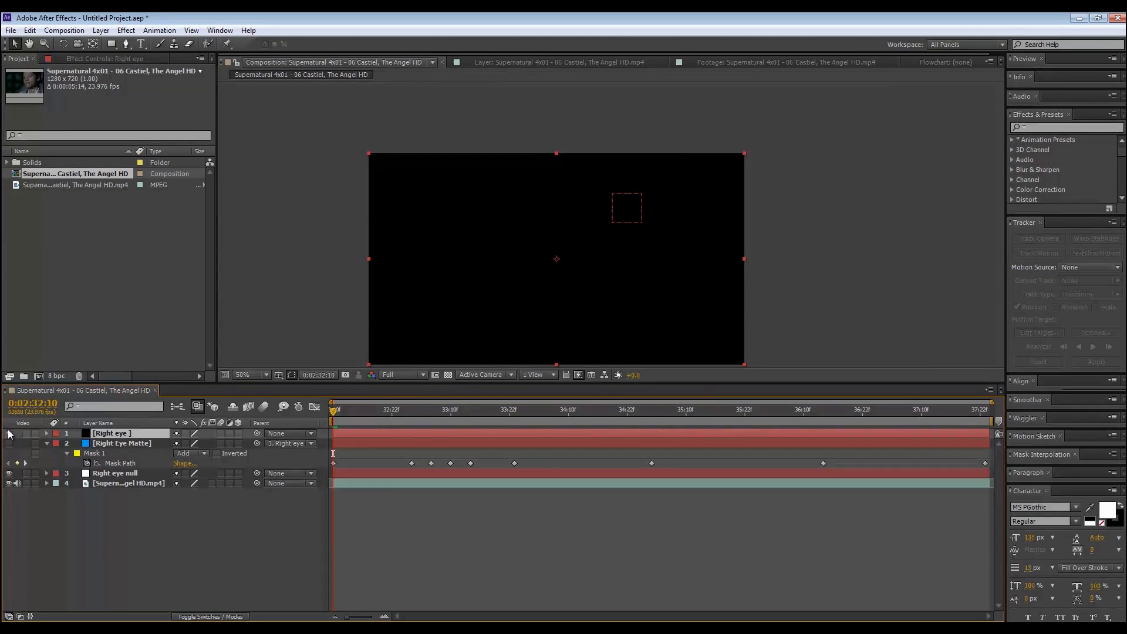
# Place the Right eye solid directly beneath Right Eye Matte and set its track matte to Alpha Matte "Right Eye Matte".
pyautogui.click(8, 433)
pyautogui.moveTo(116, 435); pyautogui.dragTo(121, 454)
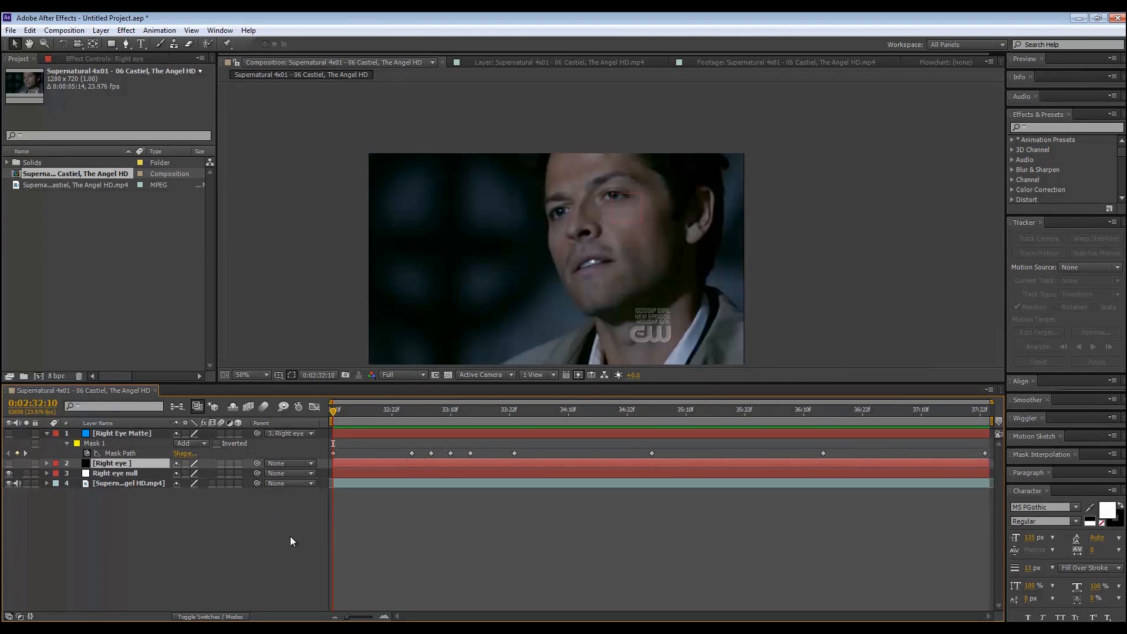
pyautogui.click(233, 617)
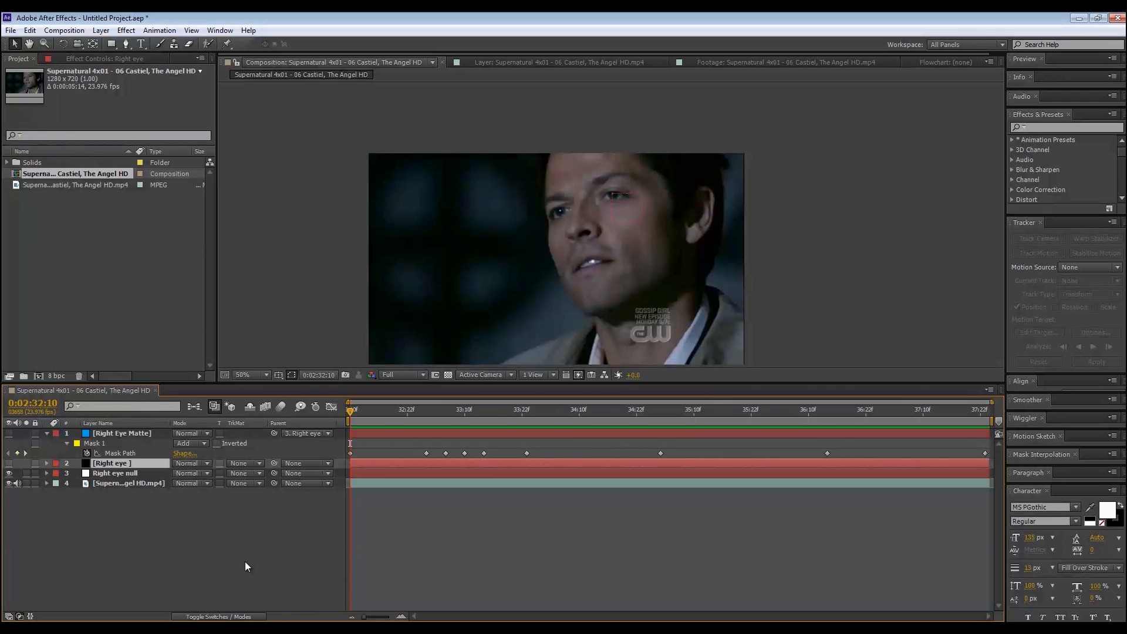
pyautogui.click(242, 464)
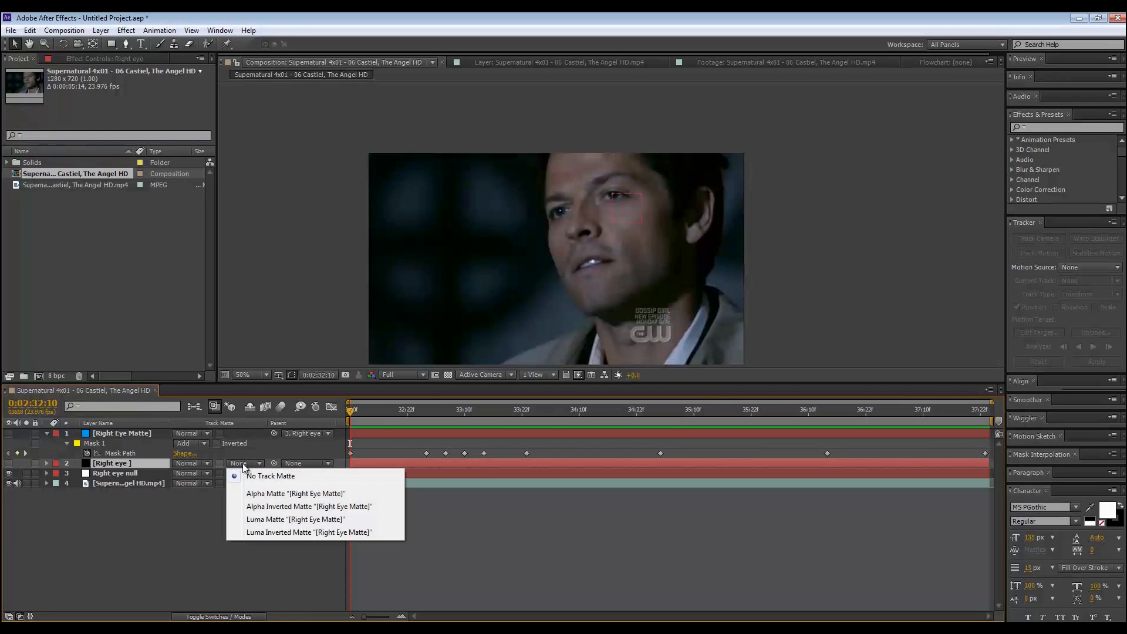
pyautogui.click(241, 495)
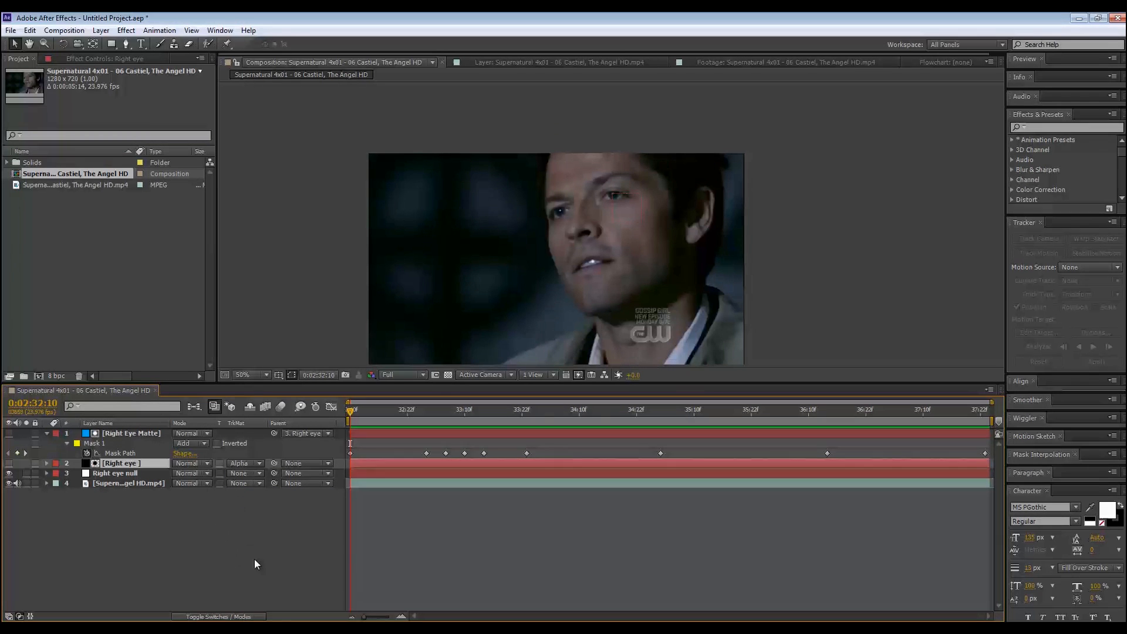
pyautogui.click(171, 545)
pyautogui.click(8, 463)
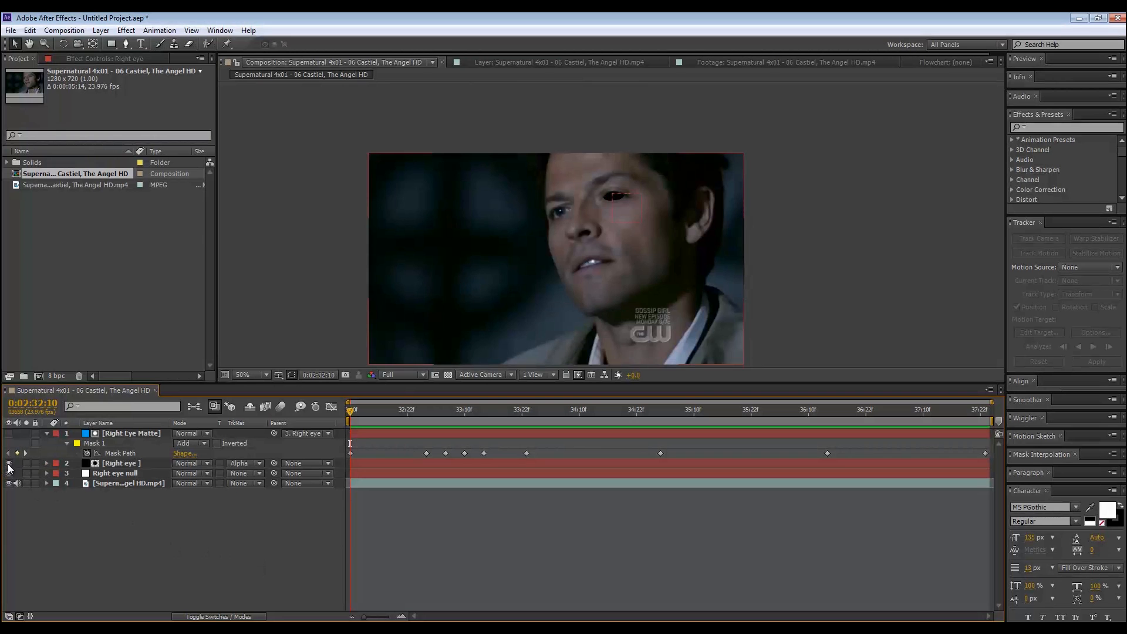
# Compare the eye with and without the black Right eye layer, and check how the fill follows it through the clip.
pyautogui.scroll(3, 584, 259)
pyautogui.scroll(-2, 654, 200)
pyautogui.scroll(1, 651, 229)
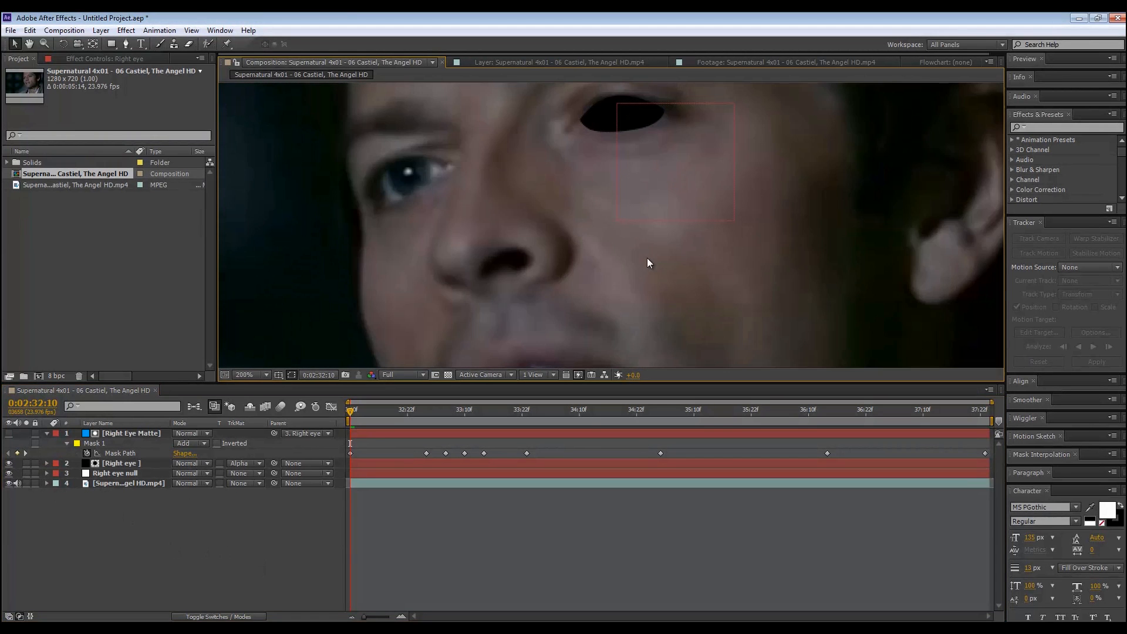
pyautogui.moveTo(654, 145); pyautogui.dragTo(644, 270)
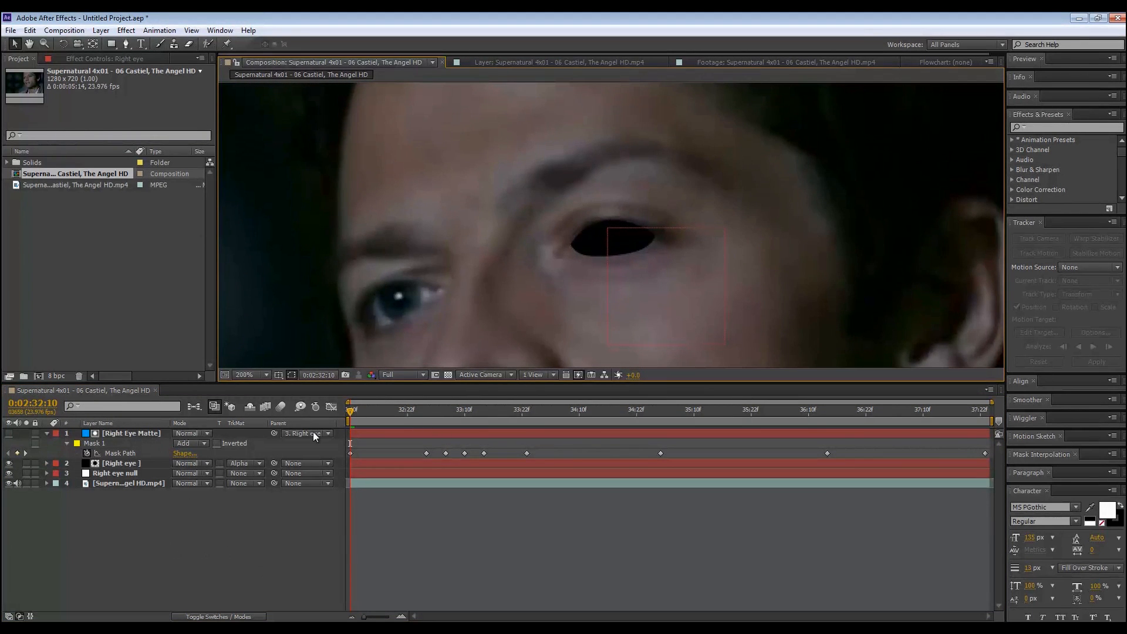
pyautogui.click(9, 463)
pyautogui.click(8, 463)
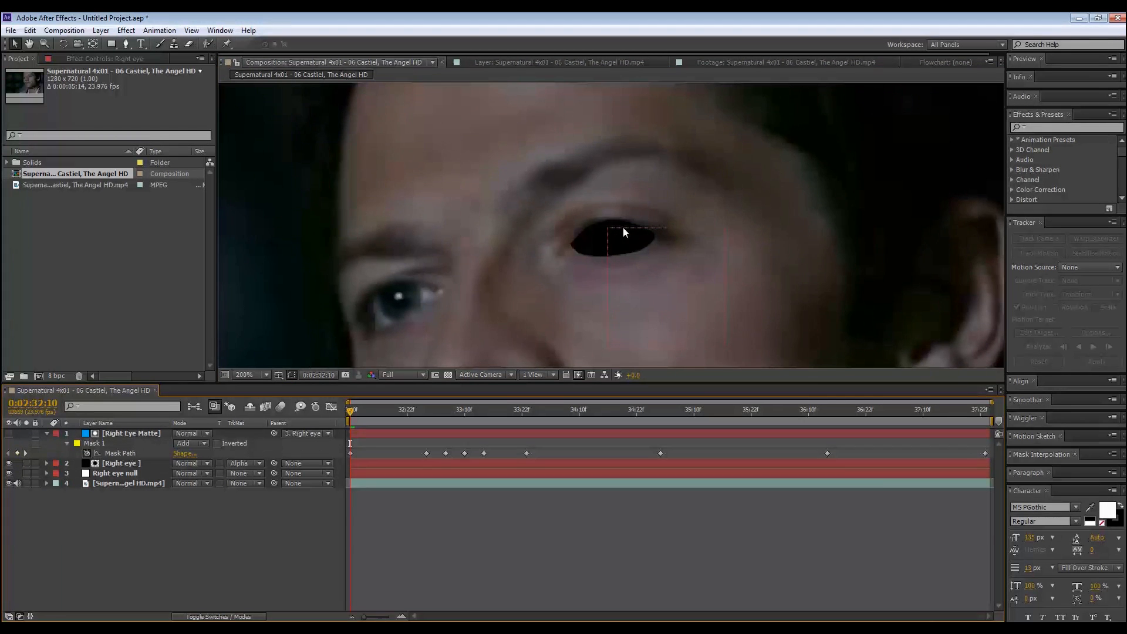
pyautogui.moveTo(363, 418); pyautogui.dragTo(581, 409)
pyautogui.moveTo(657, 409); pyautogui.dragTo(348, 431)
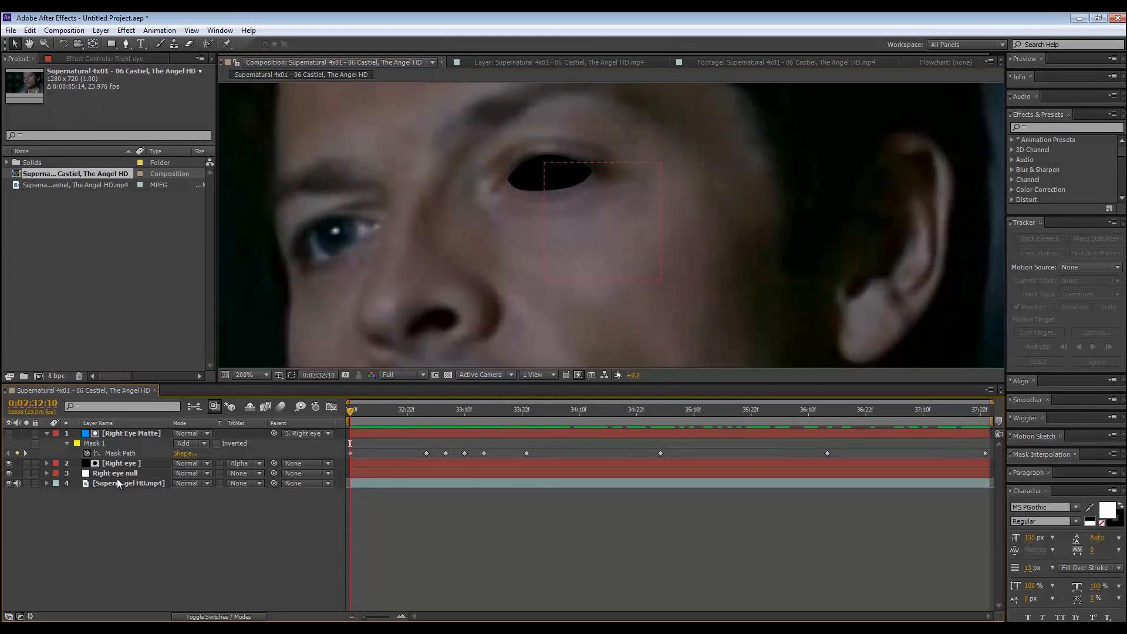
# Reveal all mask properties of the Right Eye Matte layer and examine the edge of the black fill up close.
pyautogui.click(121, 464)
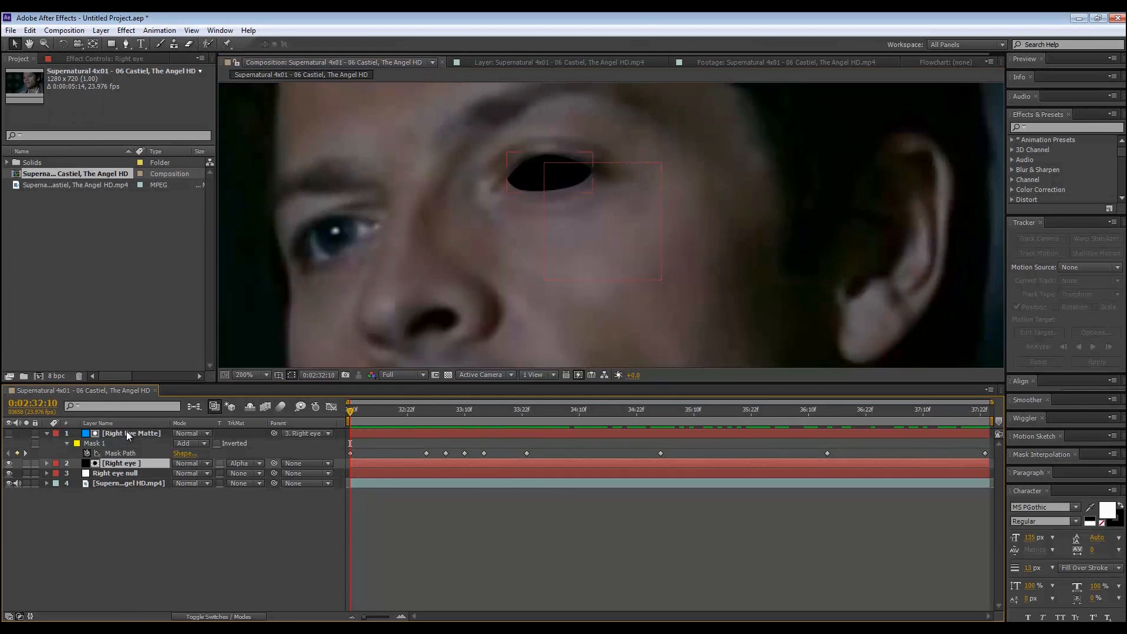
pyautogui.click(126, 433)
pyautogui.press('m')
pyautogui.press('m')
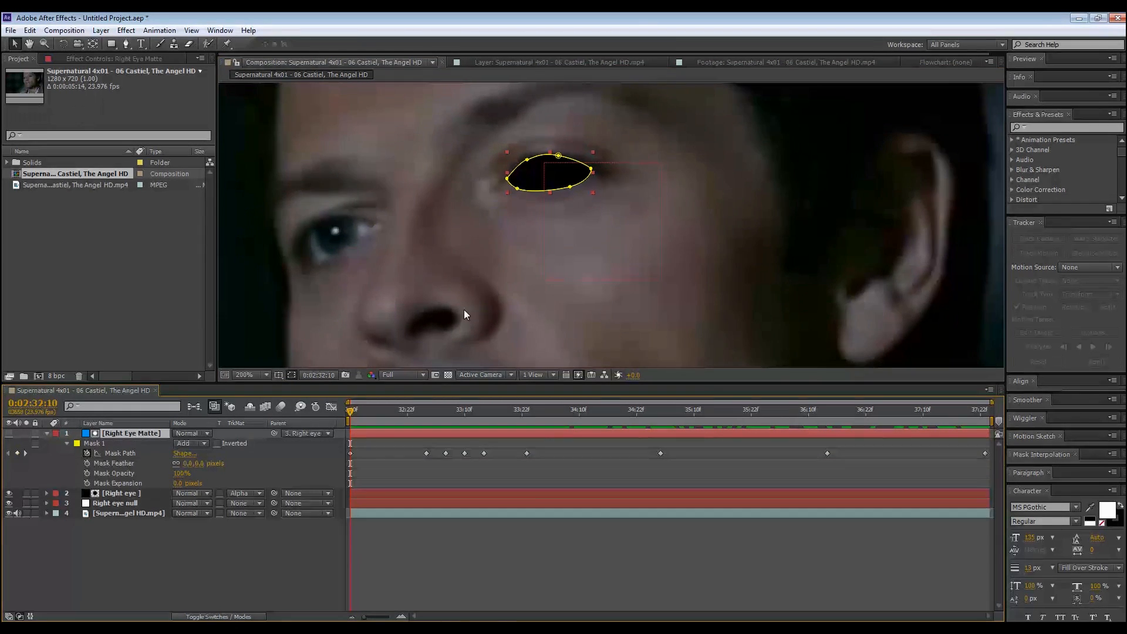
pyautogui.scroll(1, 557, 261)
pyautogui.moveTo(539, 207); pyautogui.dragTo(546, 241)
pyautogui.click(252, 555)
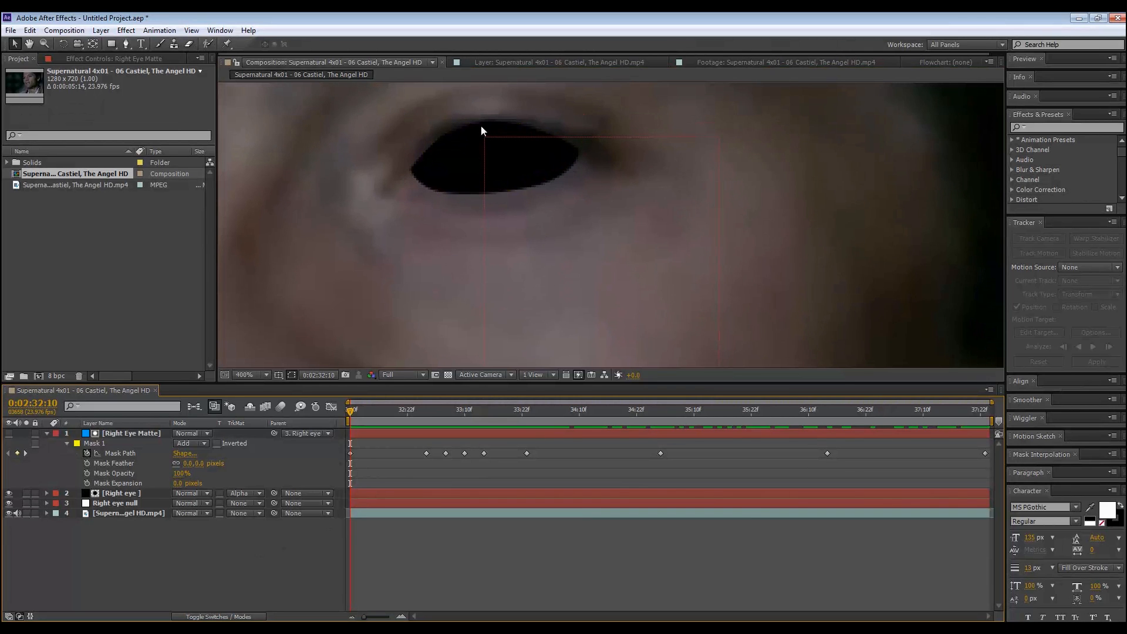
# Try a negative Mask Expansion on the Right Eye Matte mask.
pyautogui.click(179, 483)
pyautogui.write('-')
pyautogui.press('Return')
# Set the Mask Feather of the Right Eye Matte mask to 2 pixels and check the softened edge.
pyautogui.click(188, 463)
pyautogui.write('2')
pyautogui.click(206, 583)
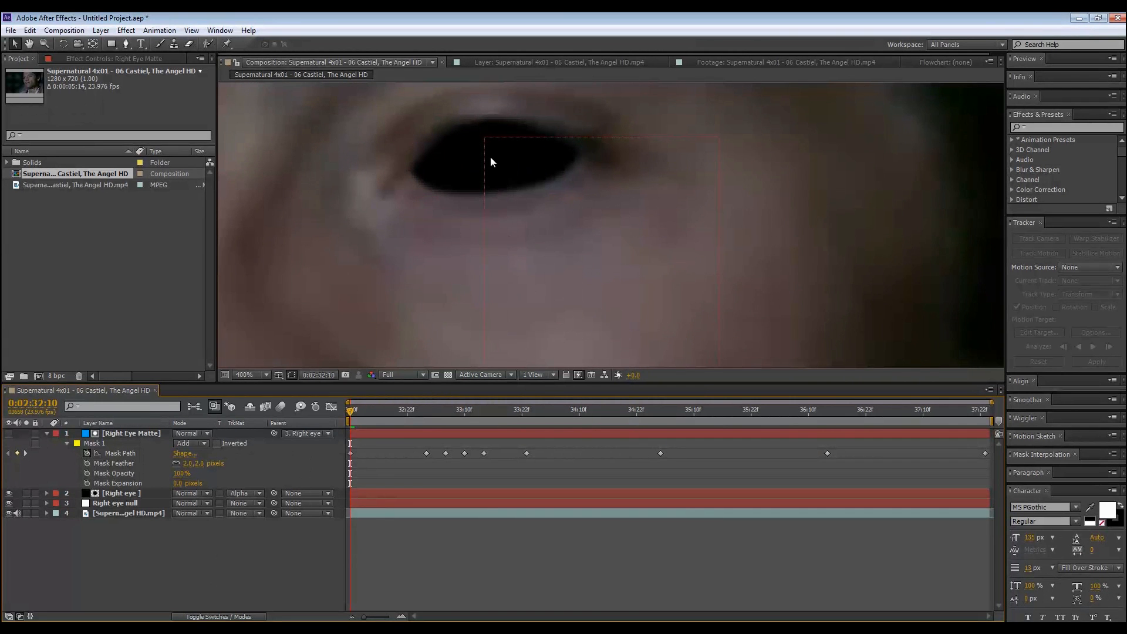
pyautogui.press(',')
pyautogui.press('.')
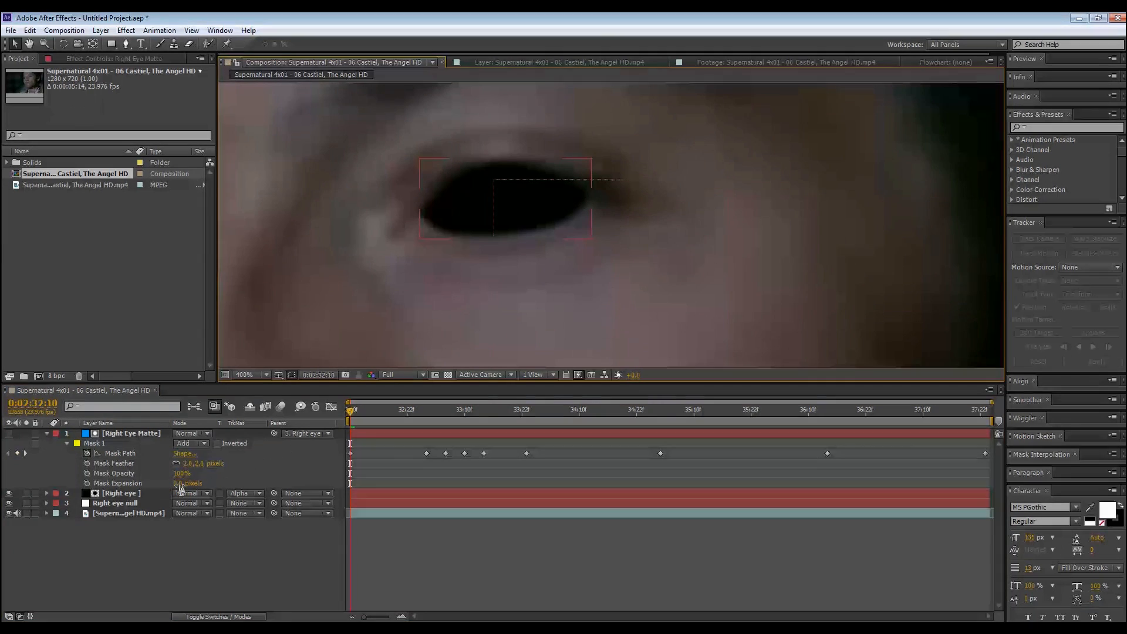
# Try adjusting the Mask Expansion of the feathered Right Eye Matte mask.
pyautogui.click(178, 484)
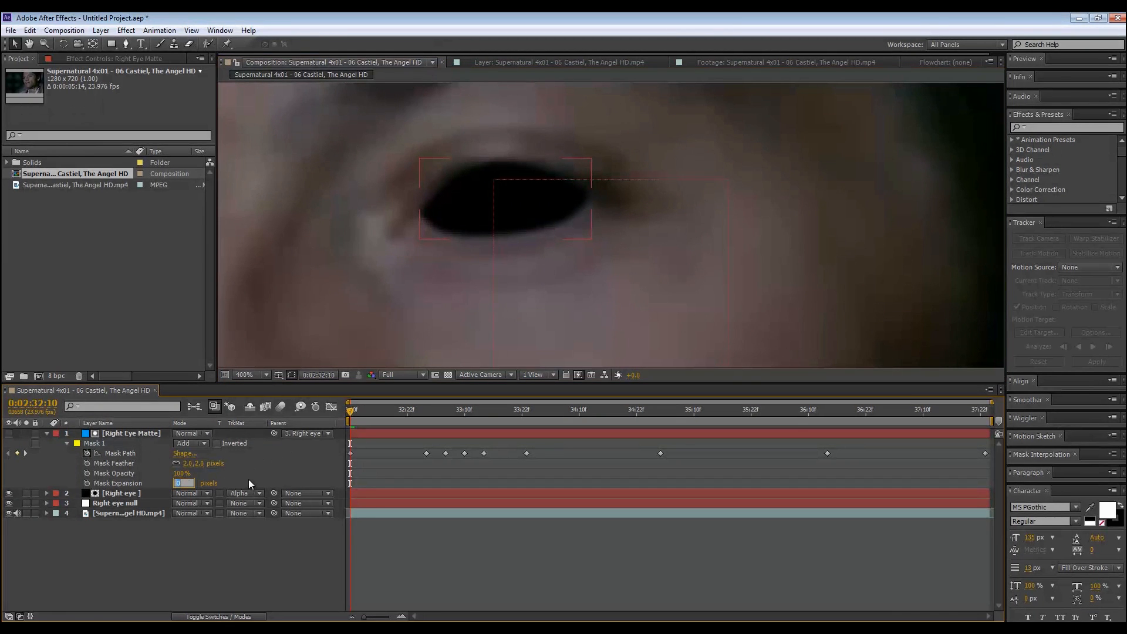
pyautogui.press('Return')
pyautogui.moveTo(175, 484); pyautogui.dragTo(178, 483)
pyautogui.click(200, 521)
pyautogui.click(200, 541)
# At 0:02:33:17, move the inner-corner point of the Right Eye Matte mask outward to cover the exposed corner of the eye.
pyautogui.moveTo(371, 421); pyautogui.dragTo(441, 411)
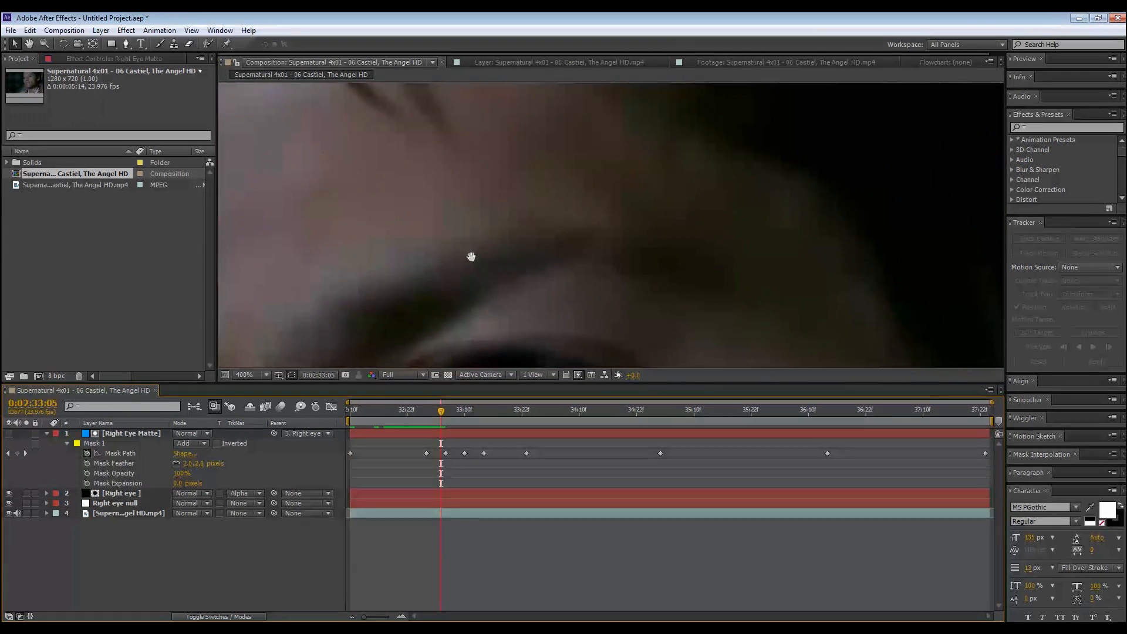
pyautogui.moveTo(472, 257); pyautogui.dragTo(443, 150)
pyautogui.moveTo(443, 412); pyautogui.dragTo(505, 416)
pyautogui.click(595, 319)
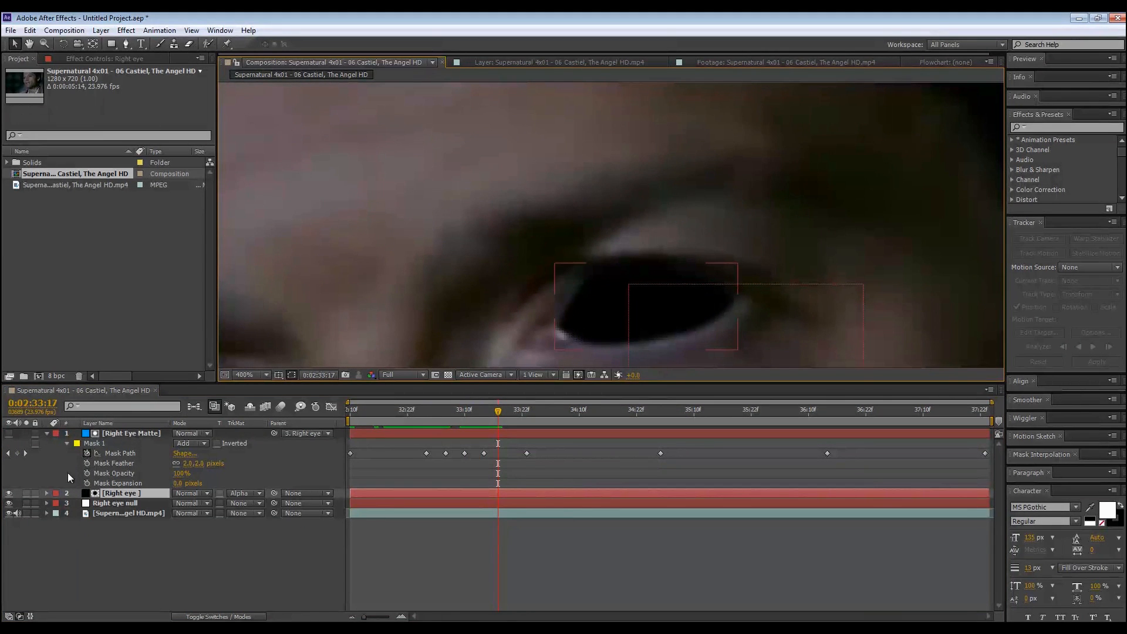
pyautogui.click(123, 434)
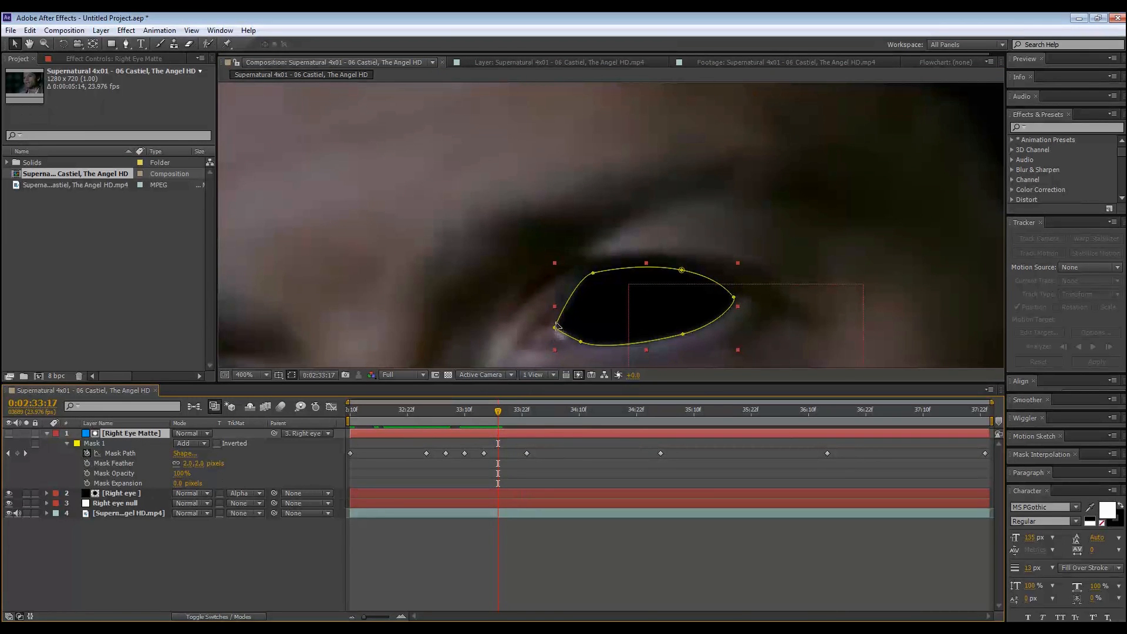
pyautogui.moveTo(555, 327); pyautogui.dragTo(547, 331)
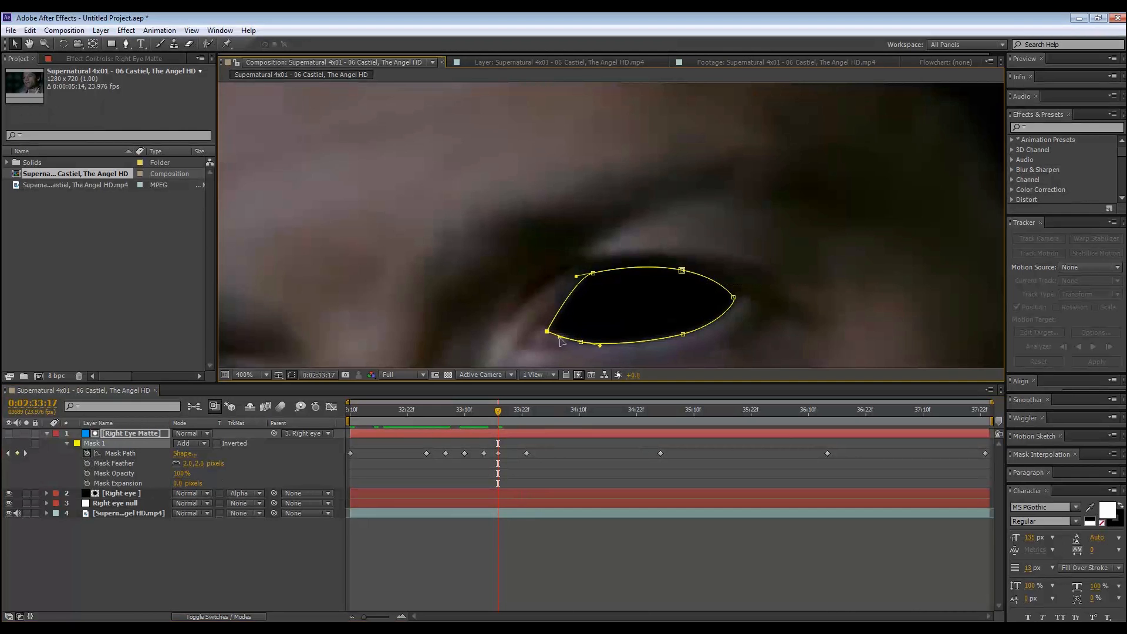
# Refine the Right Eye Matte mask by lowering its upper inner point at 0:02:33:17 and 0:02:34:16, and extending the inner corner at 0:02:34:16.
pyautogui.moveTo(581, 274); pyautogui.dragTo(594, 278)
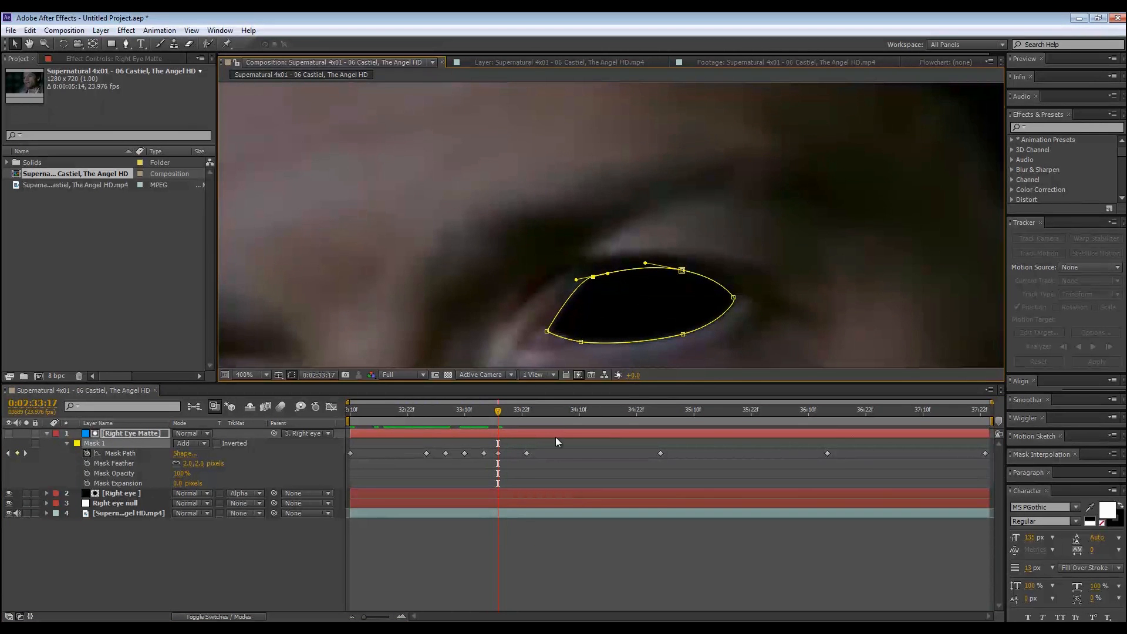
pyautogui.moveTo(499, 411); pyautogui.dragTo(608, 397)
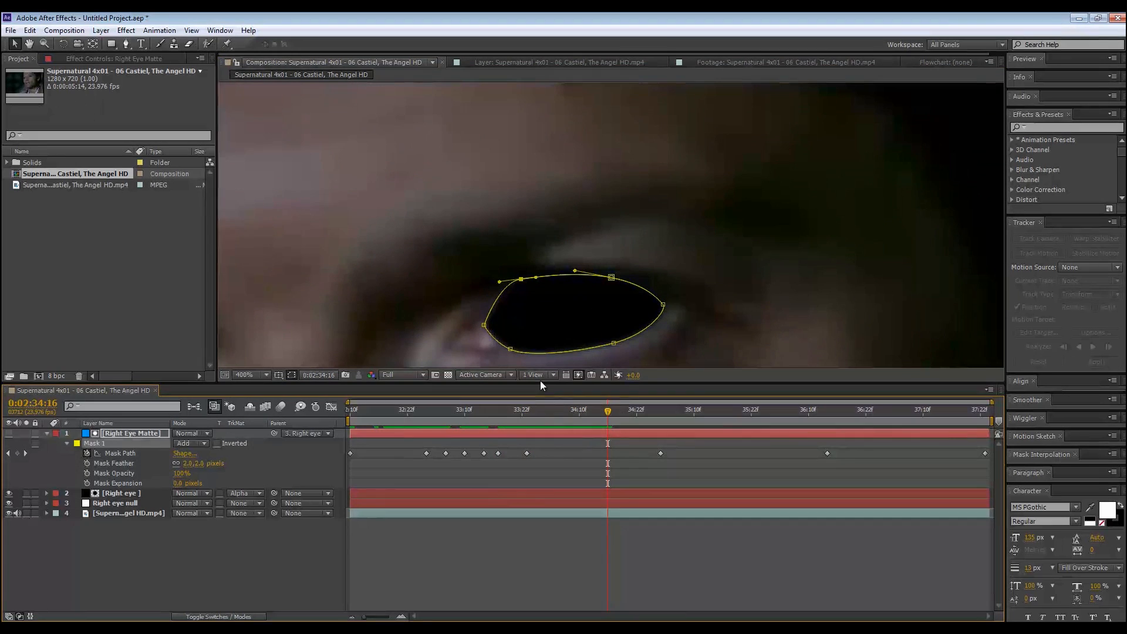
pyautogui.moveTo(521, 279); pyautogui.dragTo(524, 289)
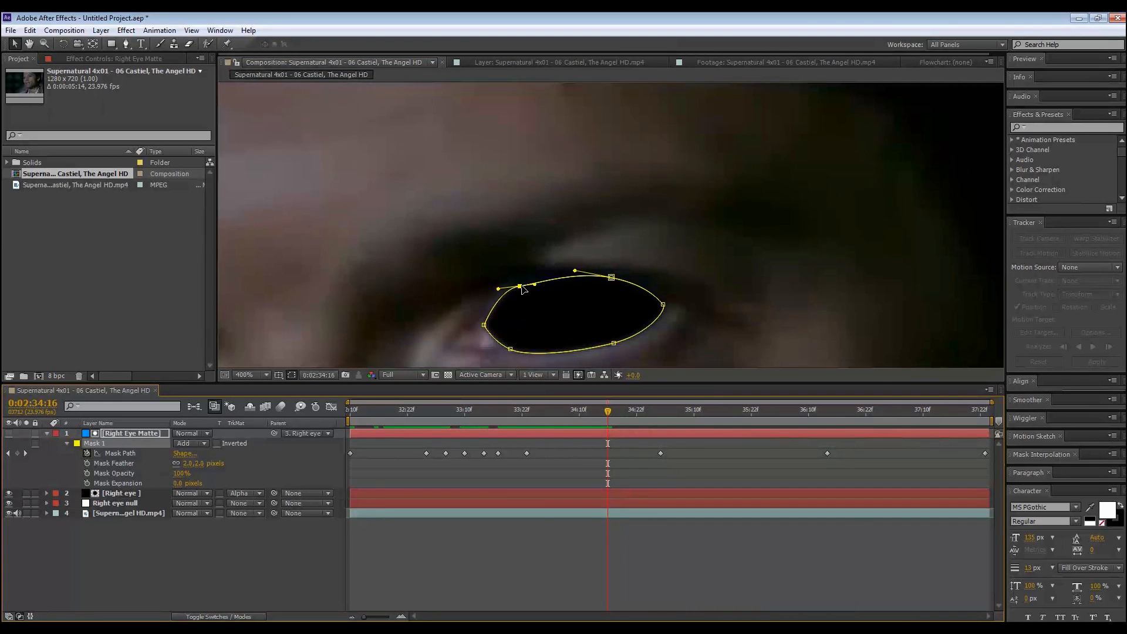
pyautogui.moveTo(483, 325); pyautogui.dragTo(478, 326)
# Examine the black eye at several times along the shot, close up and with the whole face, for mask coverage and edge quality.
pyautogui.moveTo(608, 414); pyautogui.dragTo(670, 411)
pyautogui.click(207, 552)
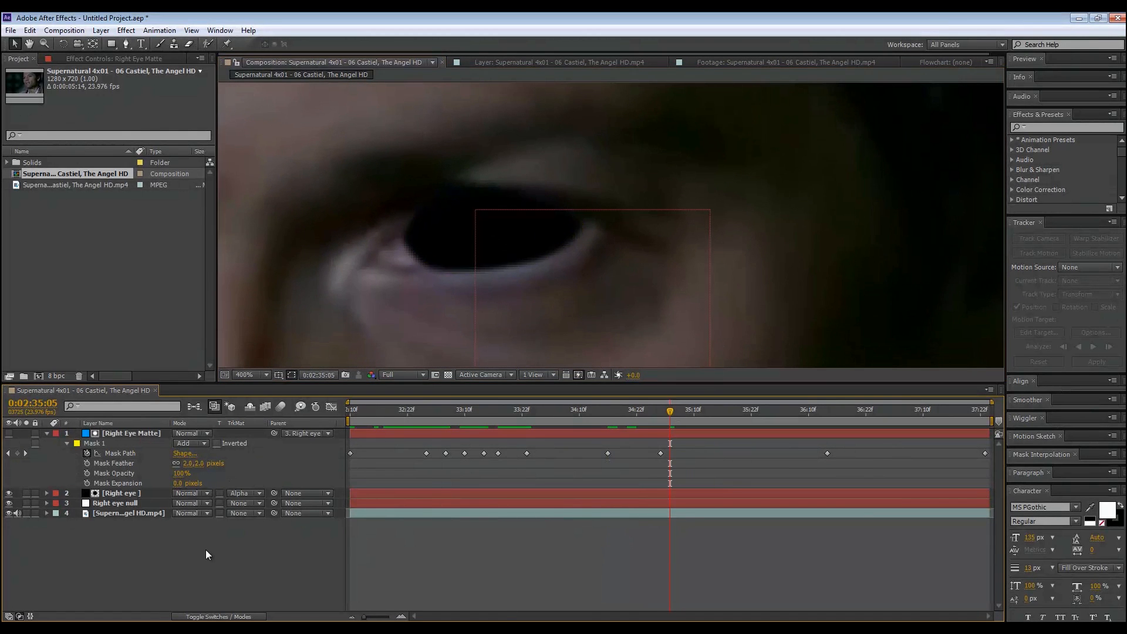
pyautogui.press(',')
pyautogui.moveTo(693, 418); pyautogui.dragTo(489, 418)
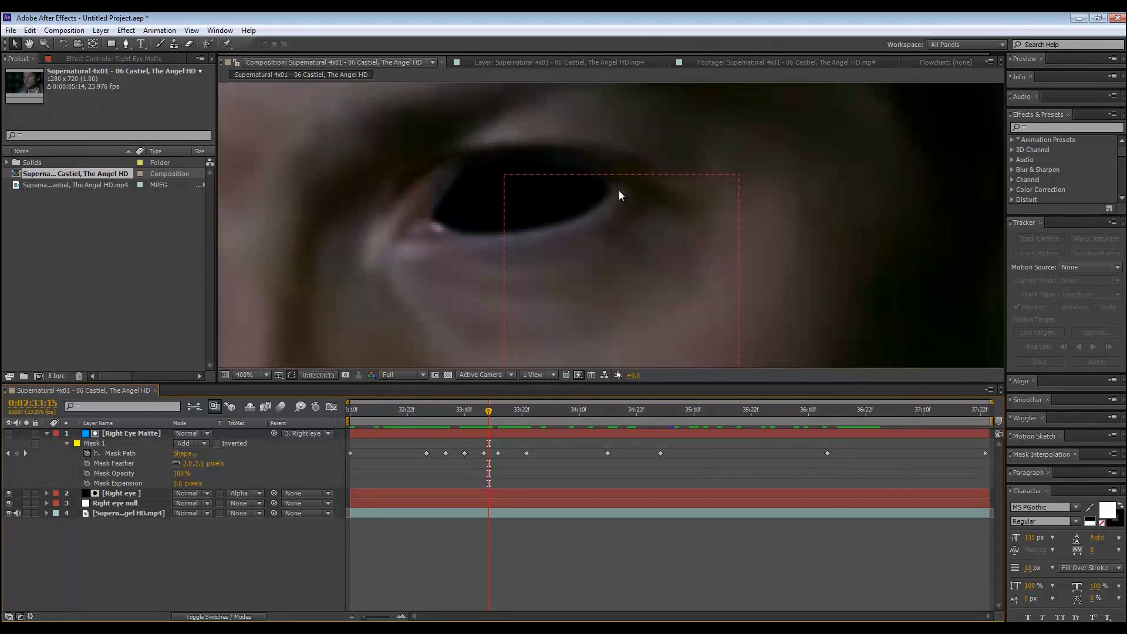
pyautogui.click(435, 248)
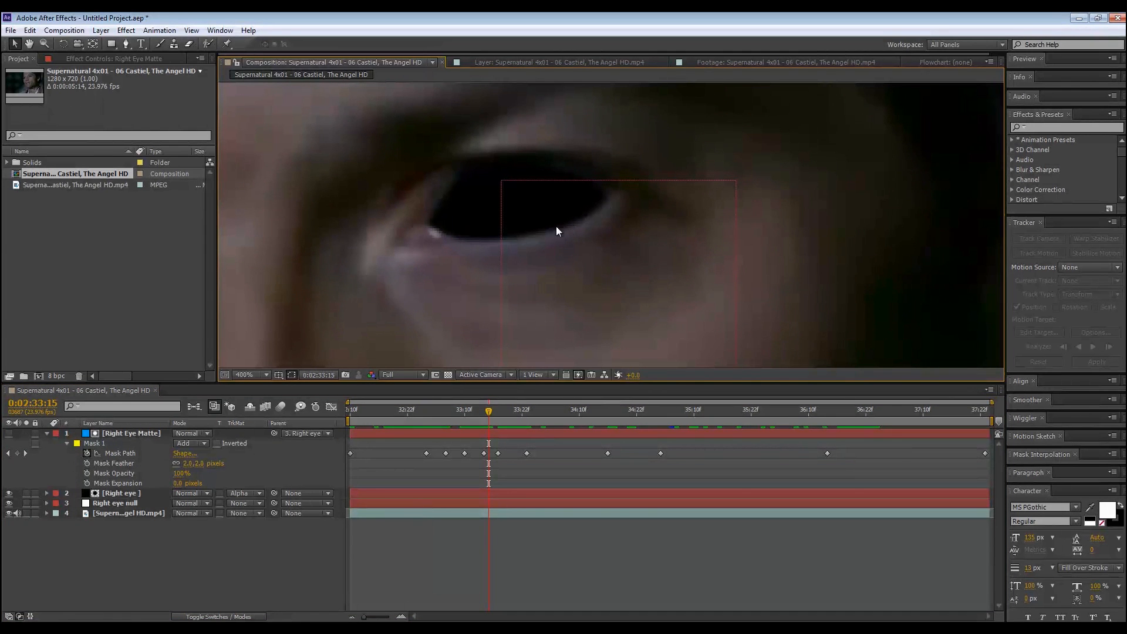
pyautogui.moveTo(486, 412); pyautogui.dragTo(364, 414)
pyautogui.moveTo(372, 166); pyautogui.dragTo(561, 353)
pyautogui.scroll(-1, 560, 352)
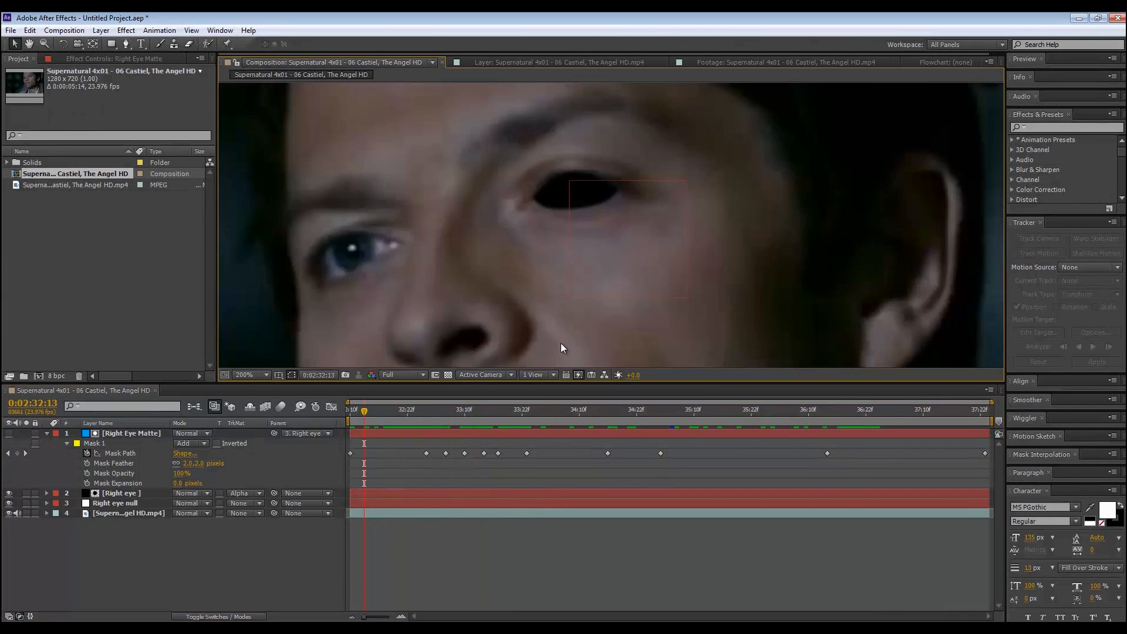
pyautogui.scroll(1, 606, 210)
pyautogui.moveTo(604, 212); pyautogui.dragTo(554, 315)
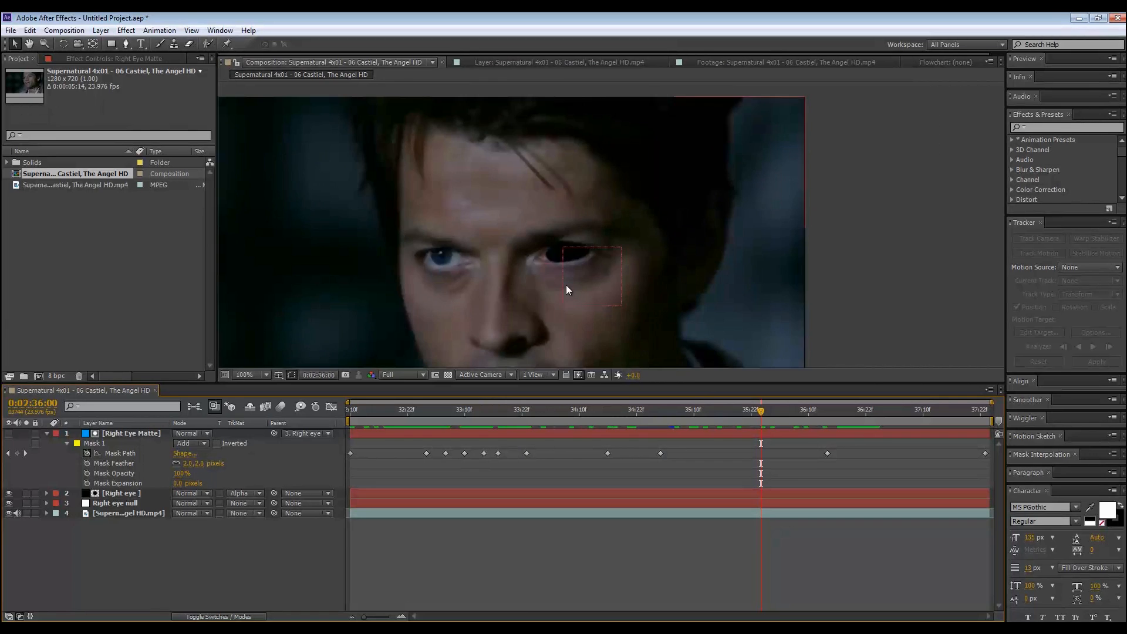
pyautogui.scroll(1, 569, 293)
pyautogui.moveTo(568, 294); pyautogui.dragTo(564, 267)
pyautogui.click(527, 410)
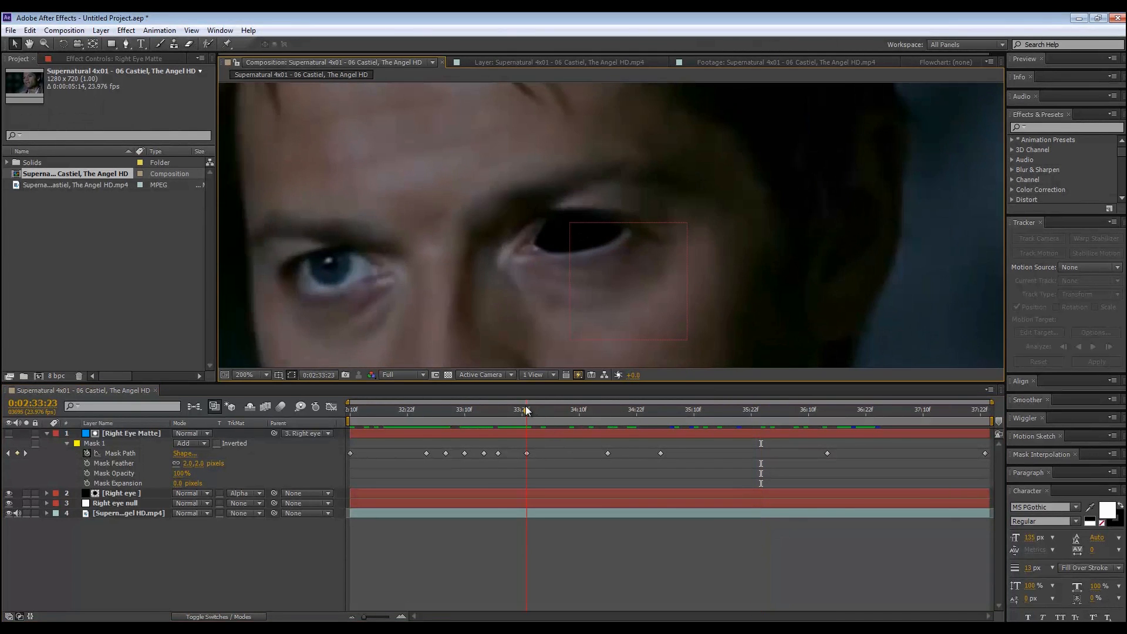
# Lower the Opacity of the Right eye layer to 49% so the original eye reflection shows through at 0:02:33:23.
pyautogui.click(131, 497)
pyautogui.click(46, 433)
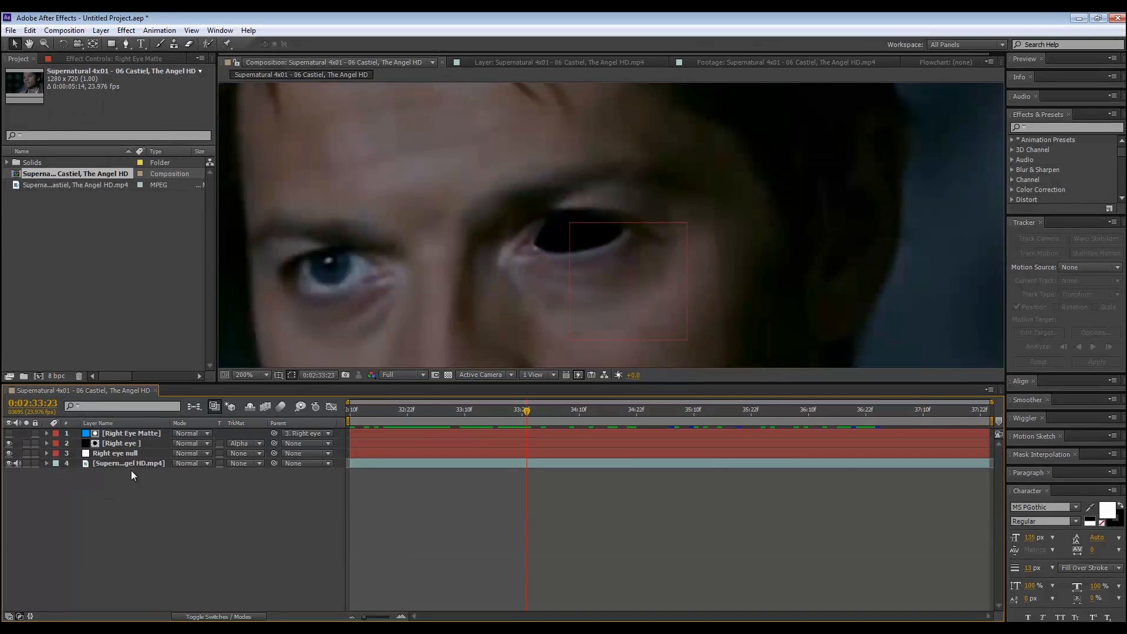
pyautogui.click(98, 444)
pyautogui.press('t')
pyautogui.moveTo(181, 454); pyautogui.dragTo(152, 456)
pyautogui.click(173, 492)
pyautogui.scroll(2, 608, 227)
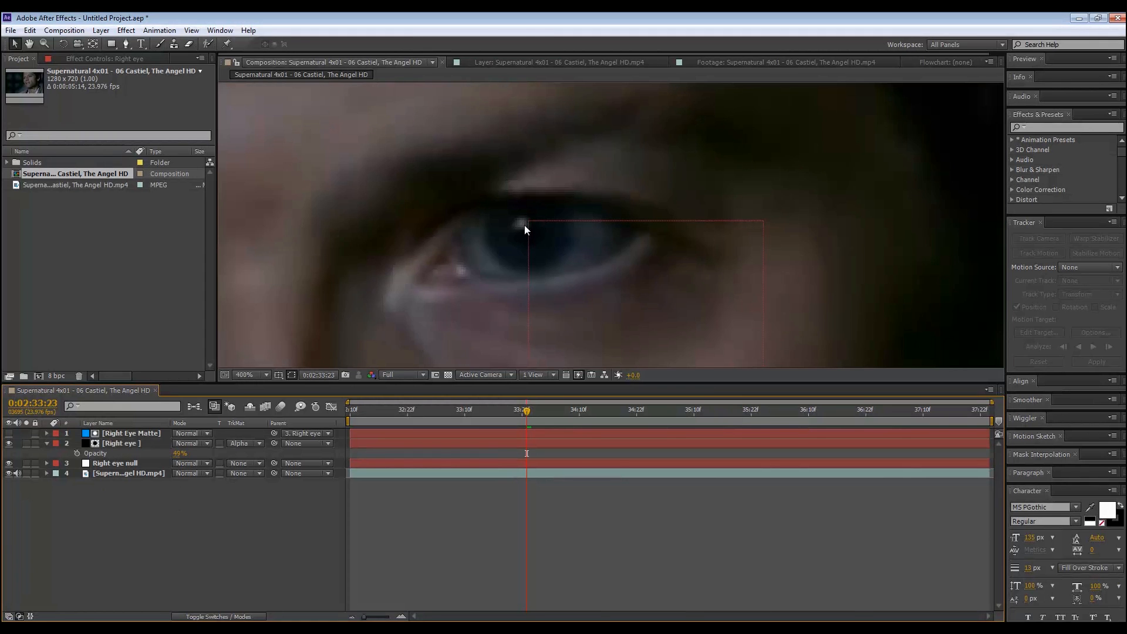
pyautogui.scroll(2, 525, 230)
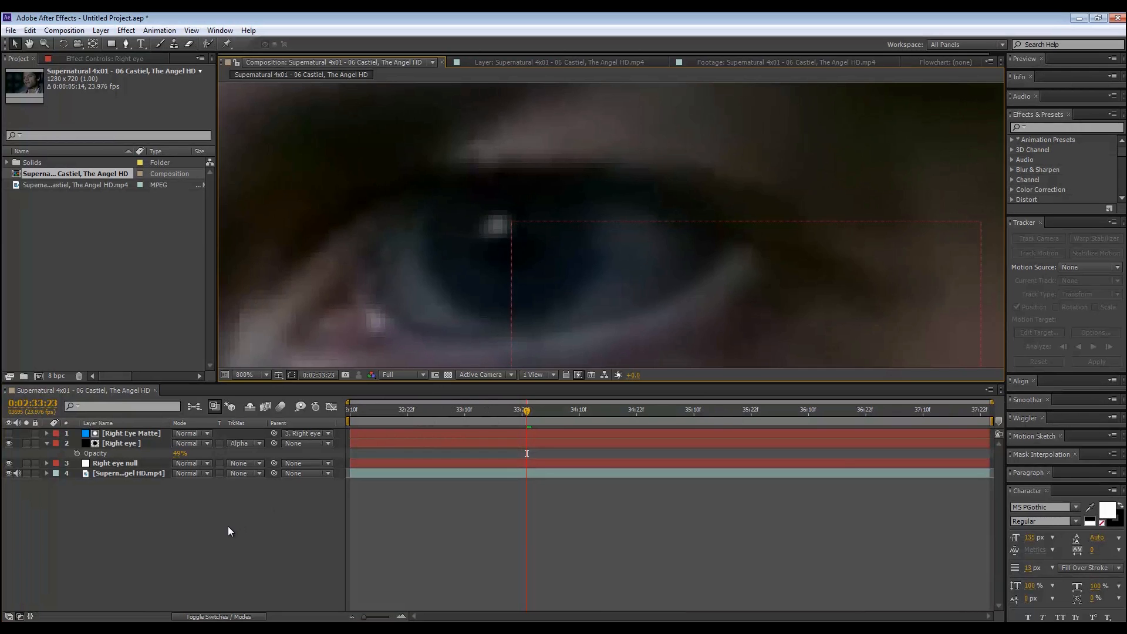
# Create a new 1280 x 720 white solid as the topmost layer.
pyautogui.rightClick(135, 391)
pyautogui.moveTo(303, 406)
pyautogui.click(346, 427)
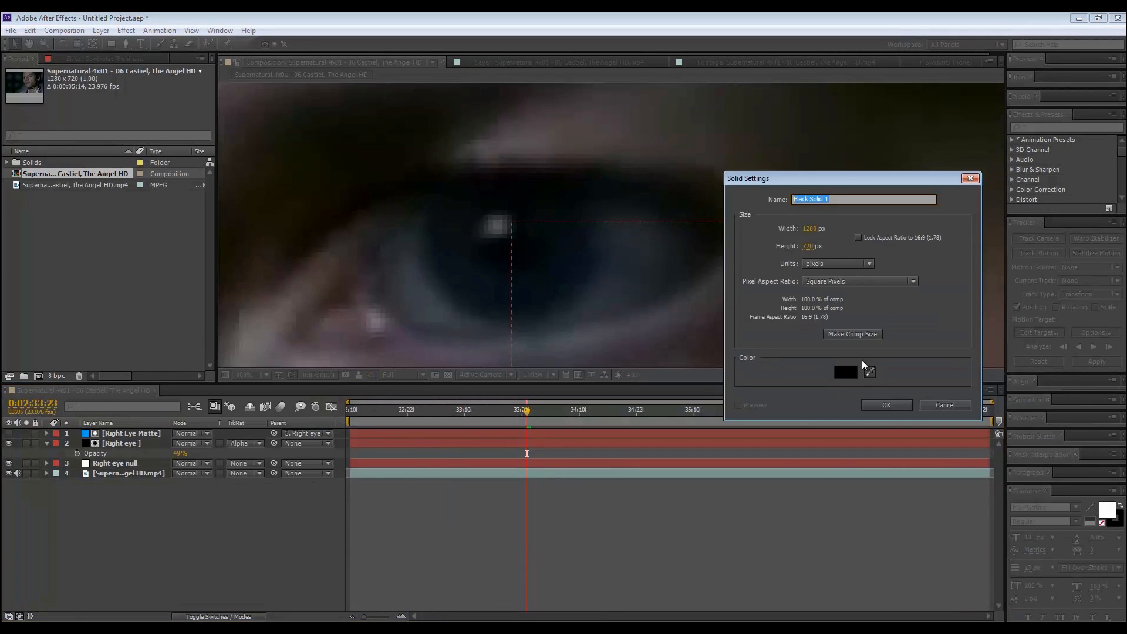
pyautogui.click(846, 371)
pyautogui.click(91, 336)
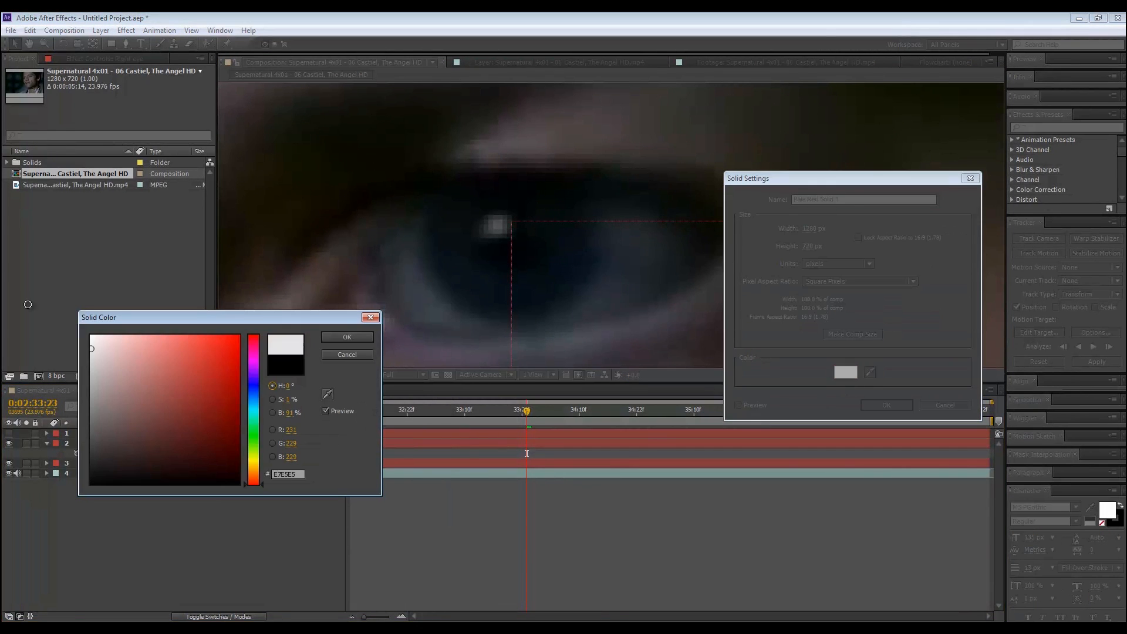
pyautogui.click(360, 337)
pyautogui.click(886, 405)
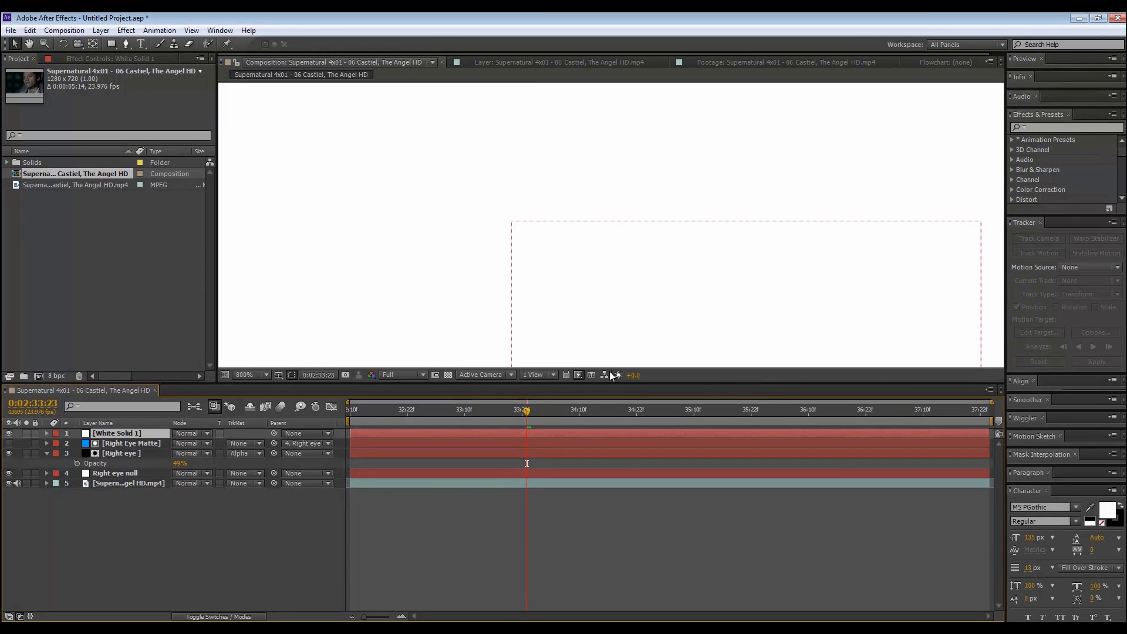
# Hide the new white solid and rename it "Right eye highlight".
pyautogui.click(9, 434)
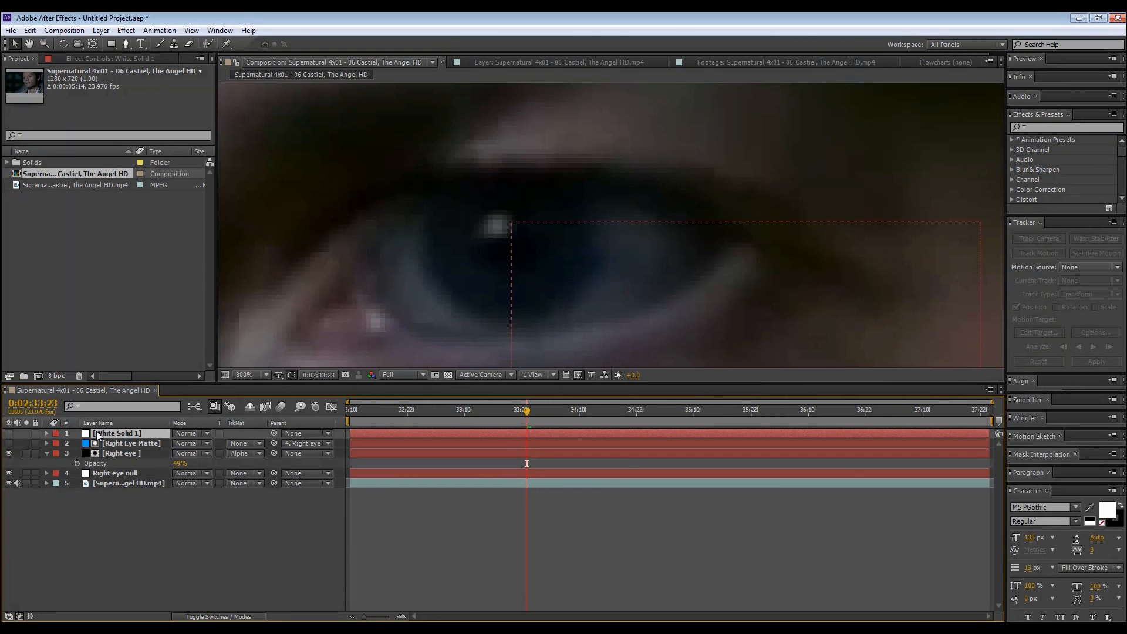
pyautogui.press('Return')
pyautogui.write('E')
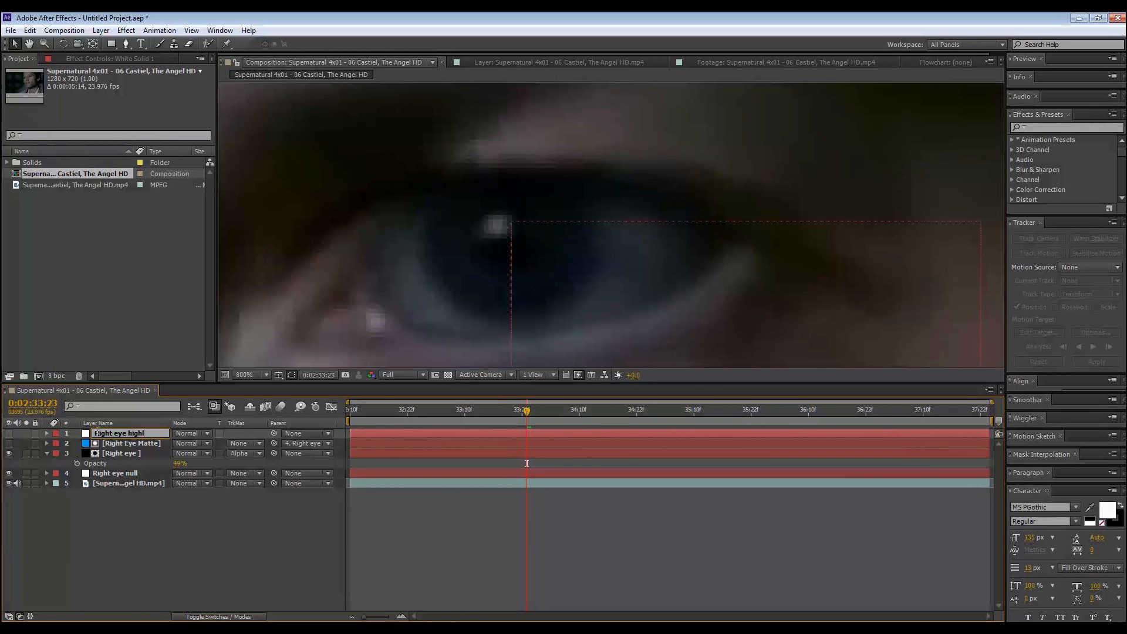
pyautogui.press('Return')
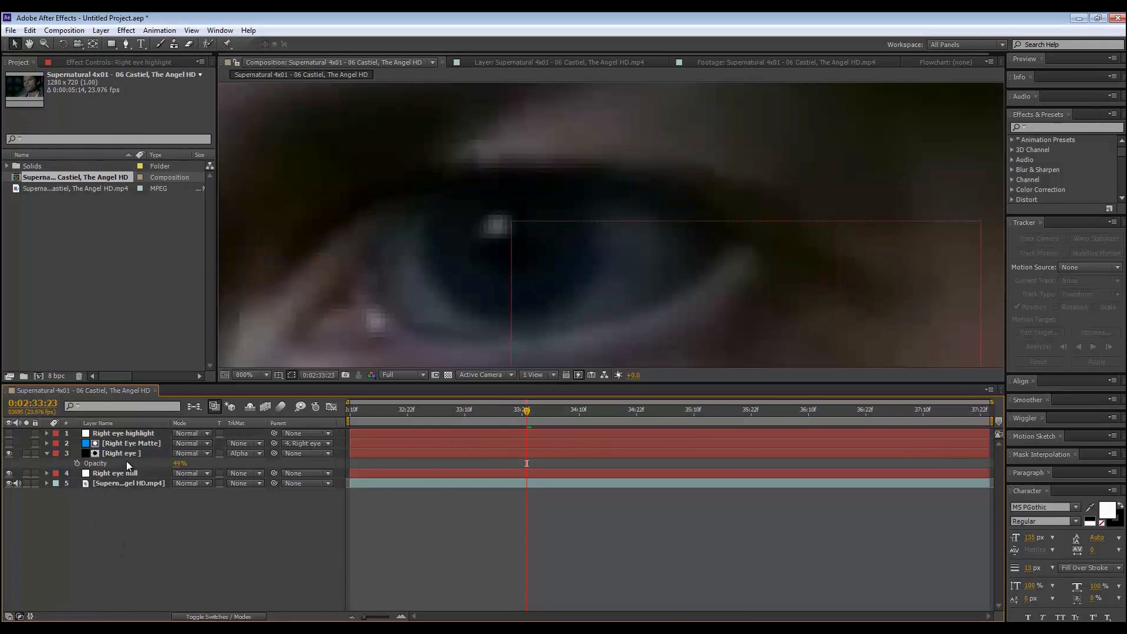
# Draw a small closed oval Pen mask around the eye's bright reflection on the Right eye highlight layer and make the layer visible.
pyautogui.click(126, 44)
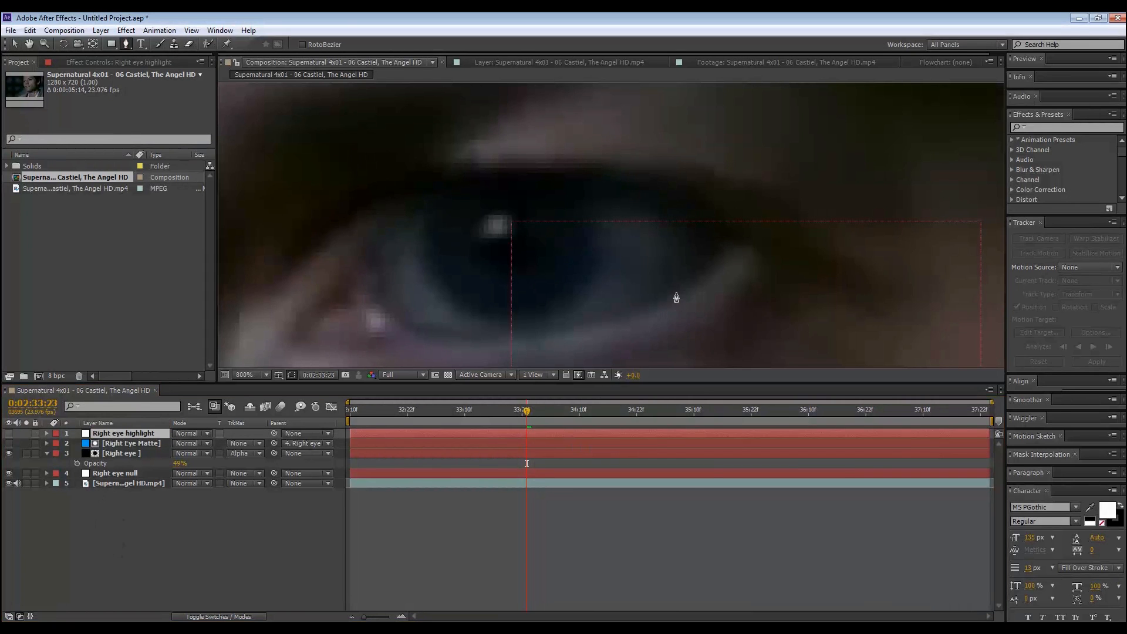
pyautogui.press('.')
pyautogui.click(376, 205)
pyautogui.click(345, 232)
pyautogui.moveTo(345, 238); pyautogui.dragTo(345, 240)
pyautogui.moveTo(373, 248); pyautogui.dragTo(391, 203)
pyautogui.click(376, 204)
pyautogui.click(15, 44)
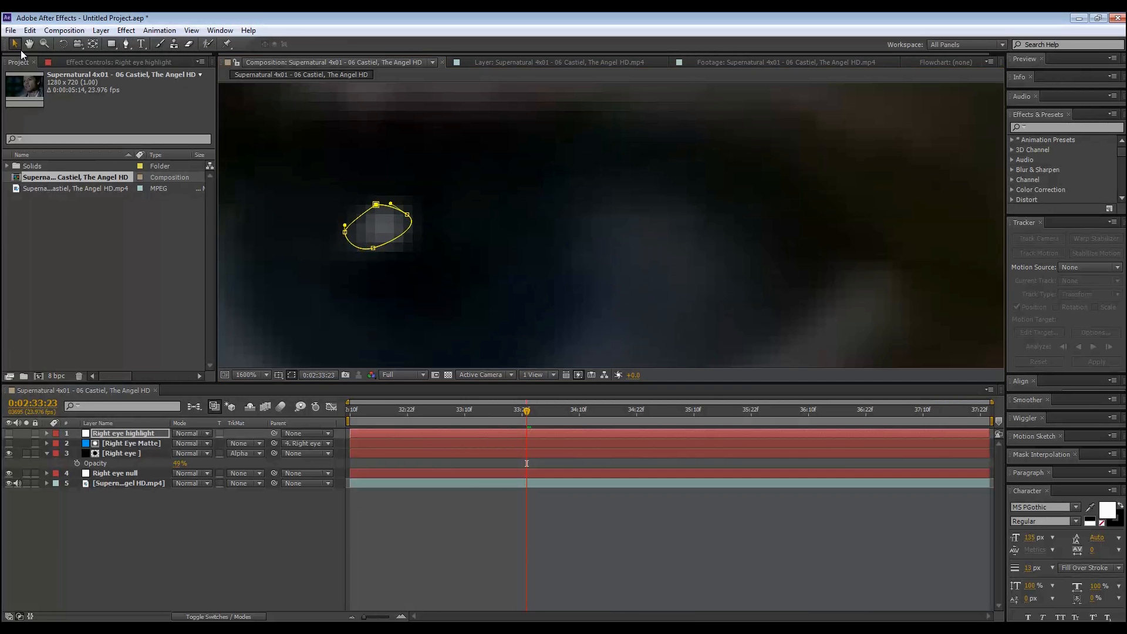
pyautogui.click(8, 433)
pyautogui.scroll(-2, 503, 287)
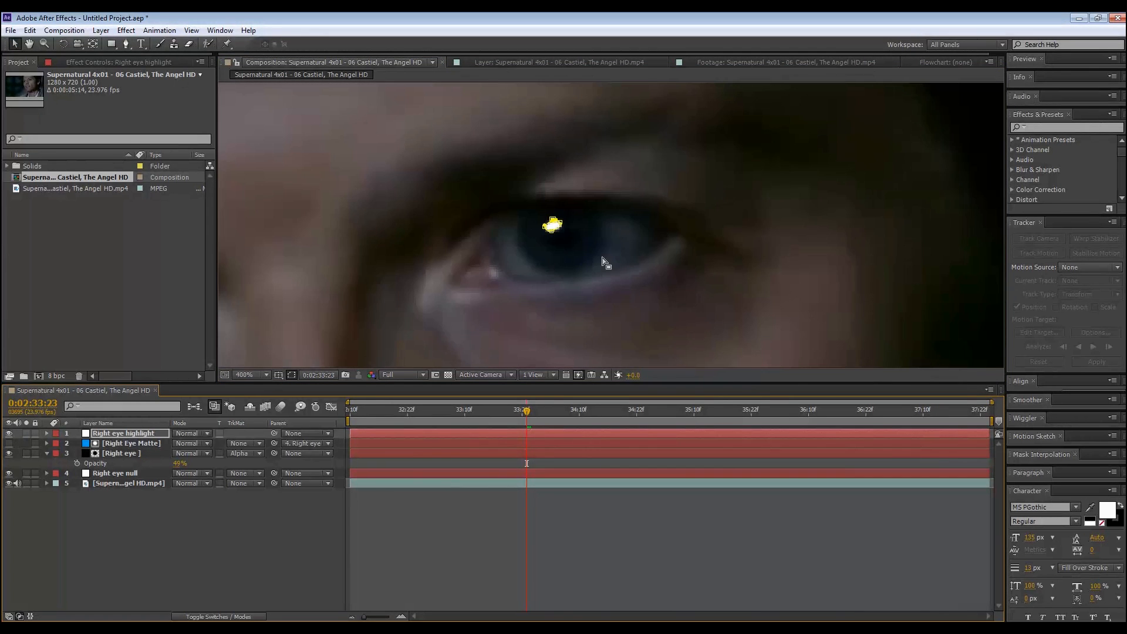
pyautogui.click(239, 576)
# Set the Opacity of the Right eye layer to 100% and check the white highlight against the black eye.
pyautogui.click(9, 444)
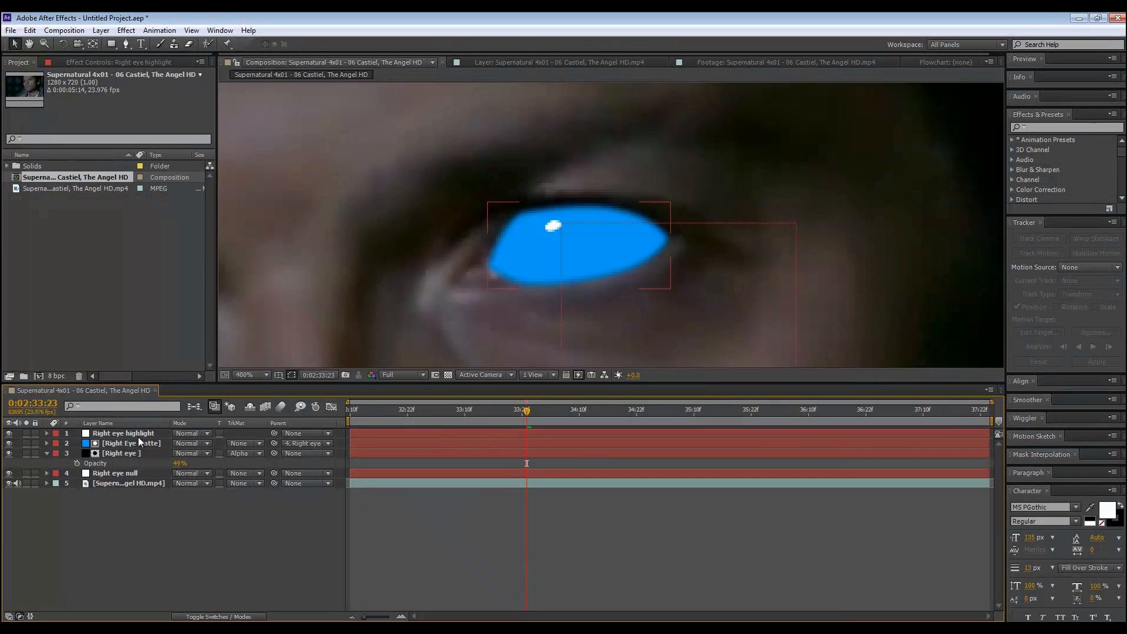
pyautogui.click(9, 444)
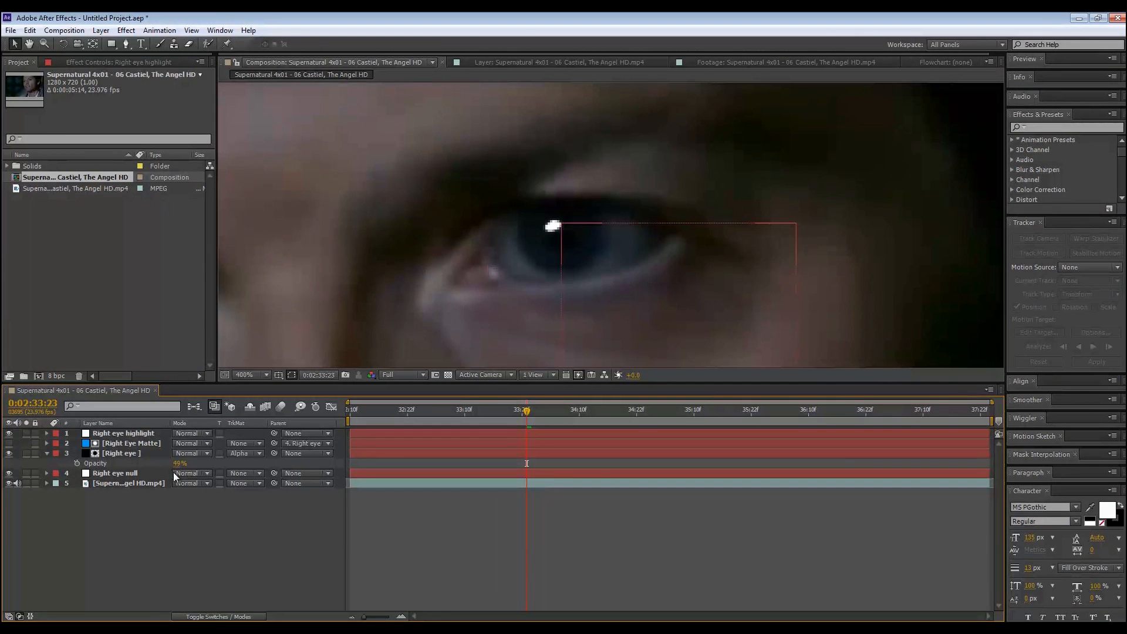
pyautogui.moveTo(178, 463); pyautogui.dragTo(351, 464)
pyautogui.click(702, 236)
pyautogui.scroll(-6, 748, 213)
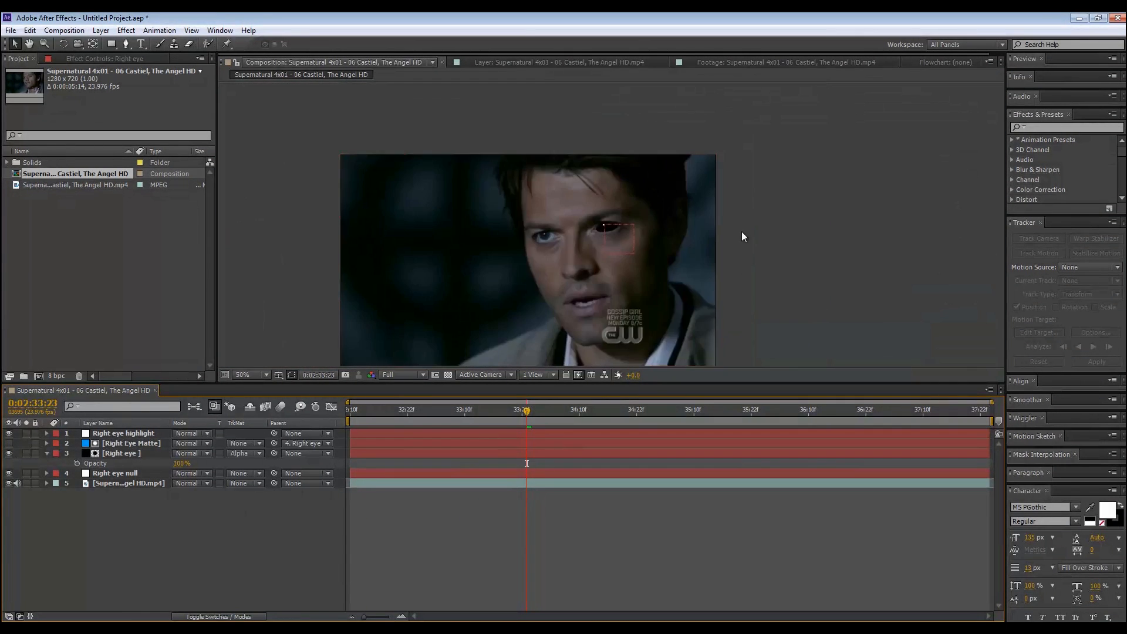
pyautogui.scroll(4, 700, 244)
pyautogui.moveTo(678, 245); pyautogui.dragTo(659, 250)
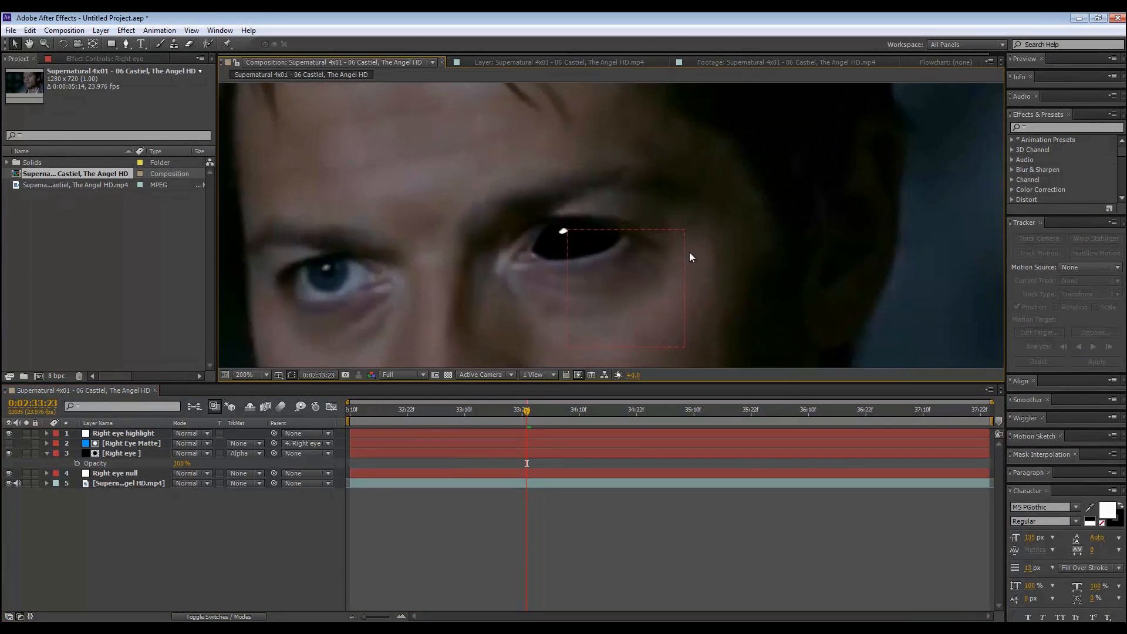
# Set the Mask Feather of the Right eye highlight mask to 2 pixels.
pyautogui.click(563, 233)
pyautogui.press('.')
pyautogui.press('.')
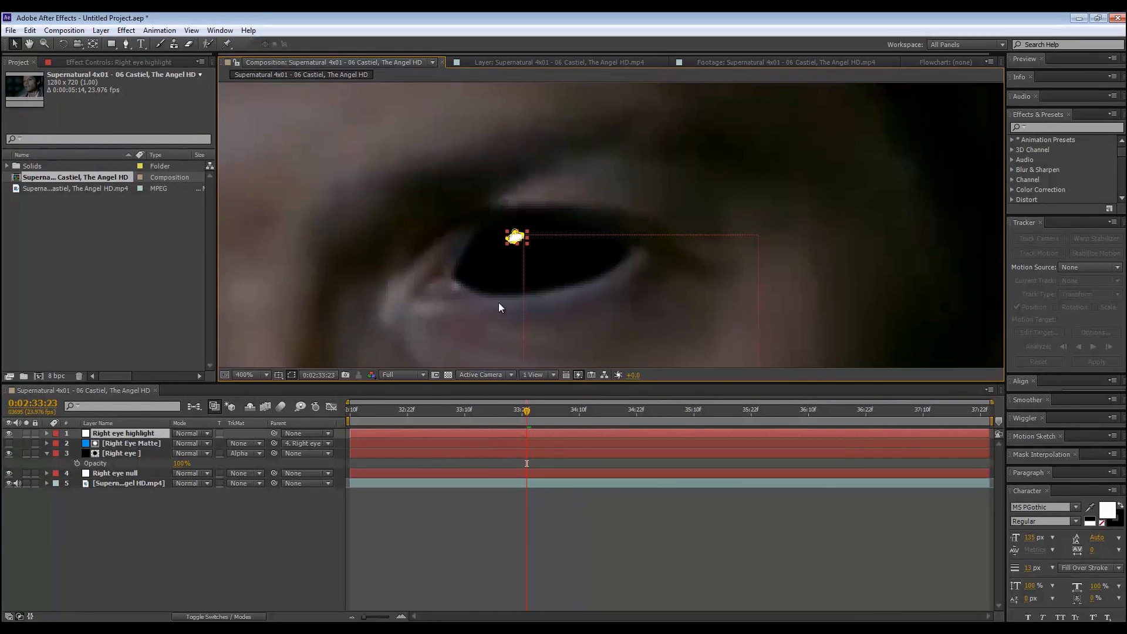
pyautogui.click(285, 531)
pyautogui.click(112, 437)
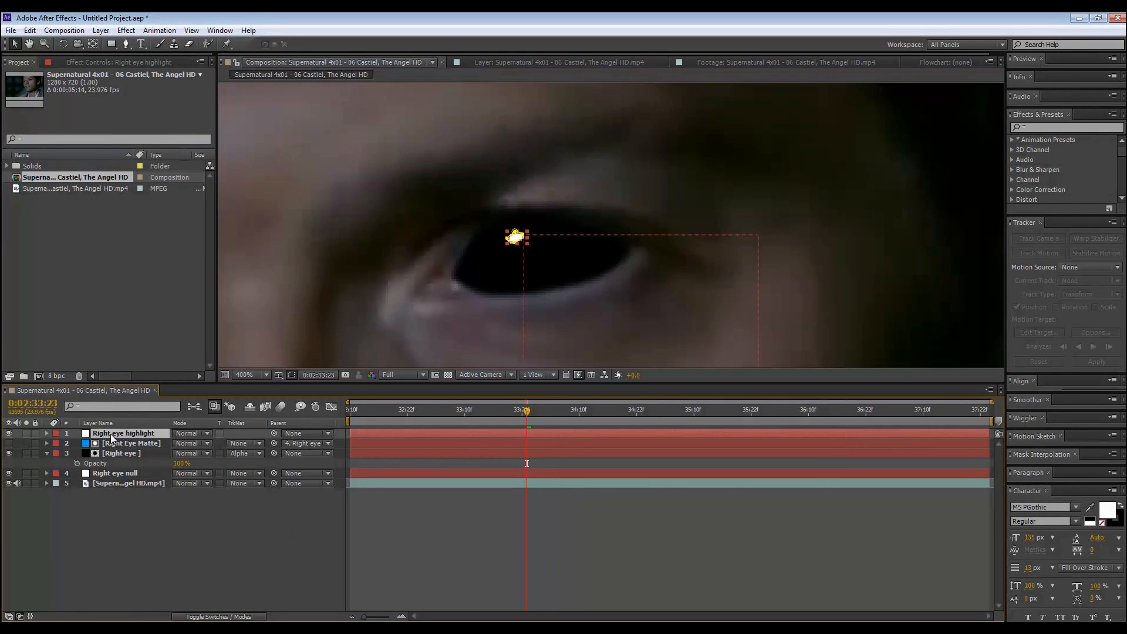
pyautogui.press('m')
pyautogui.press('m')
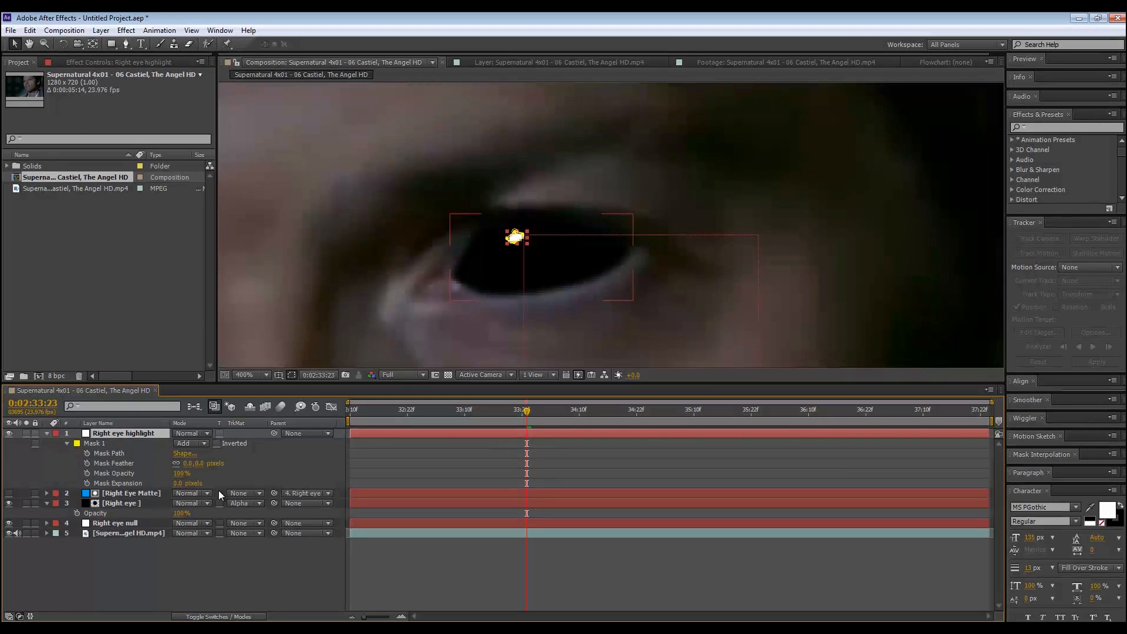
pyautogui.click(188, 463)
pyautogui.write('2')
pyautogui.click(329, 464)
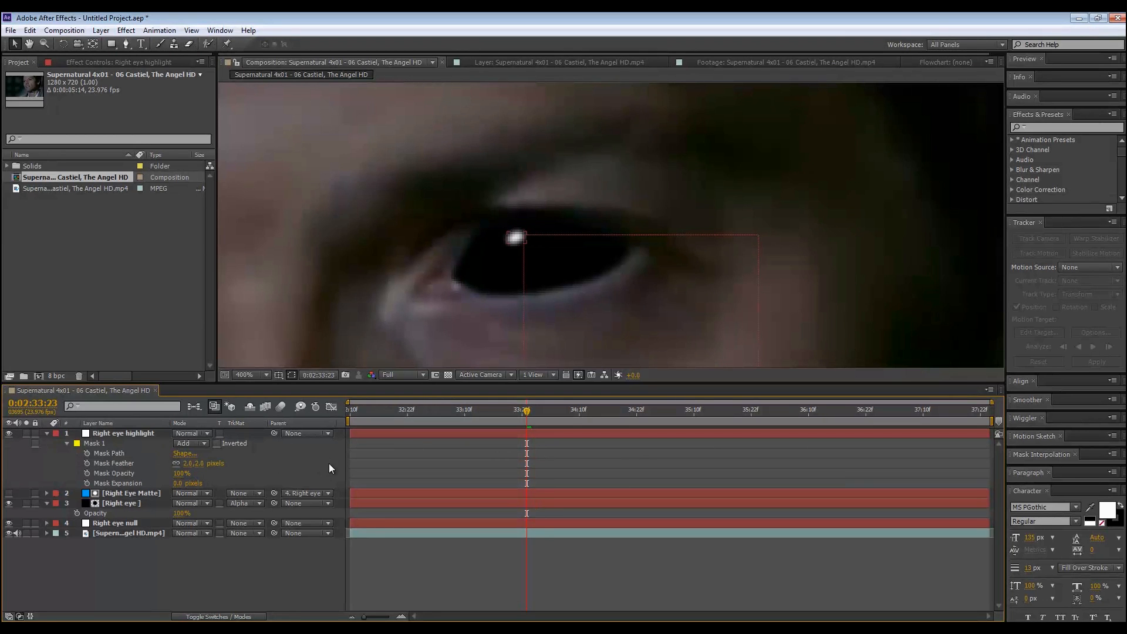
# Set the Opacity of the Right eye highlight layer to 80%.
pyautogui.click(89, 433)
pyautogui.press('t')
pyautogui.click(181, 443)
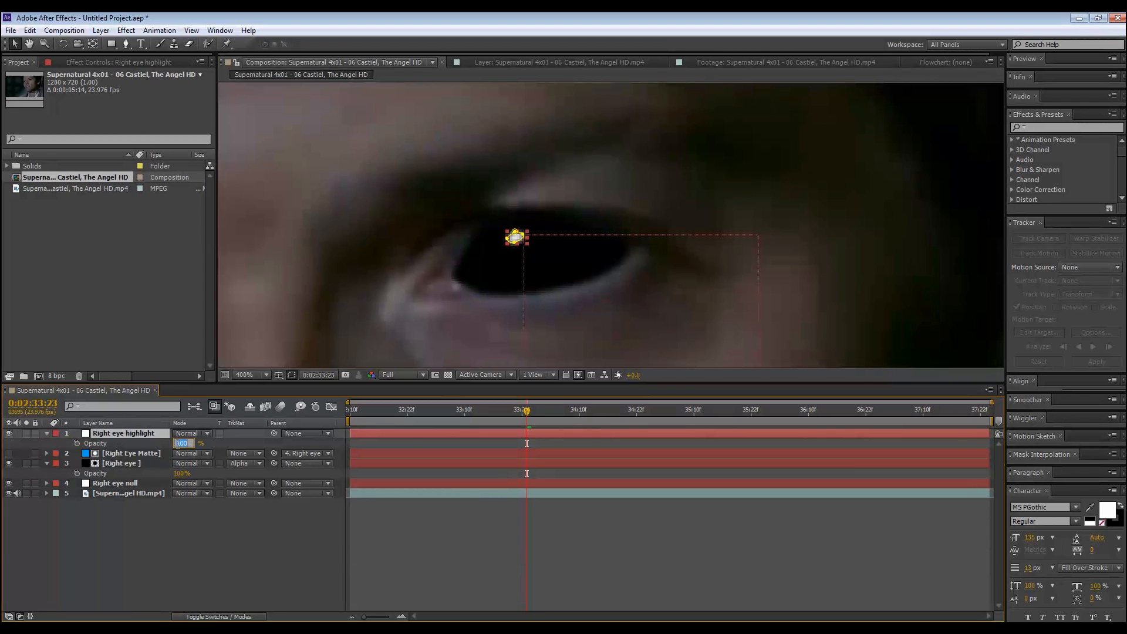
pyautogui.write('80')
pyautogui.click(108, 519)
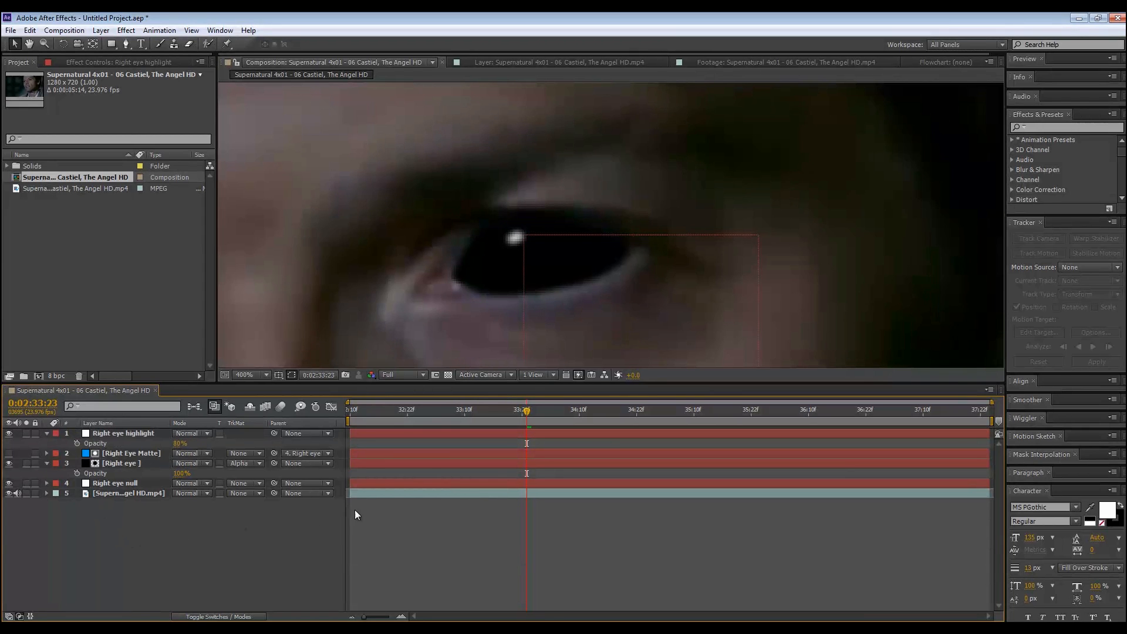
# Hide the Right eye and Right eye highlight layers to expose the footage's original reflection up close.
pyautogui.scroll(-1, 530, 306)
pyautogui.scroll(1, 530, 307)
pyautogui.click(9, 463)
pyautogui.click(9, 434)
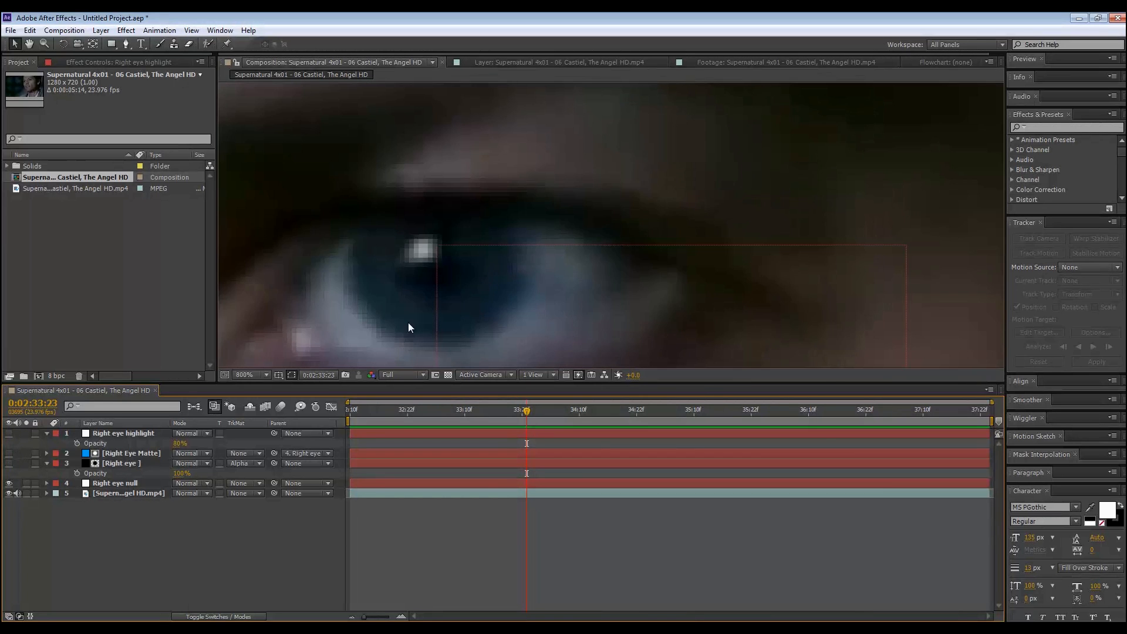
pyautogui.scroll(1, 408, 323)
# Recolor the Right eye highlight solid to the gray 868C8F sampled from the original reflection in the eye.
pyautogui.click(150, 434)
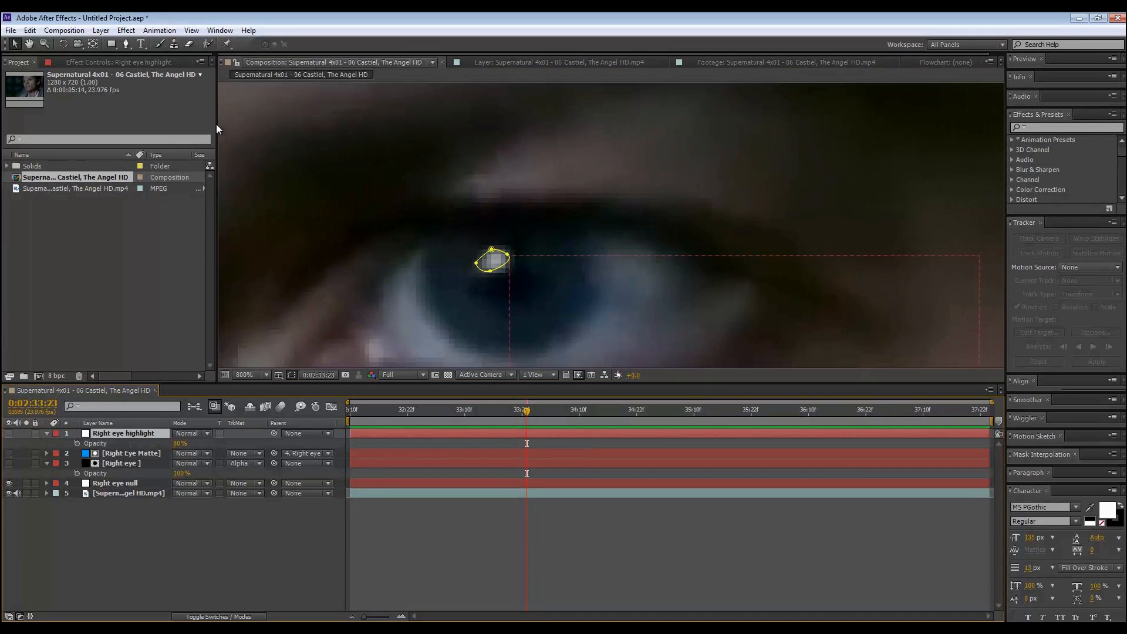
pyautogui.click(101, 30)
pyautogui.click(132, 56)
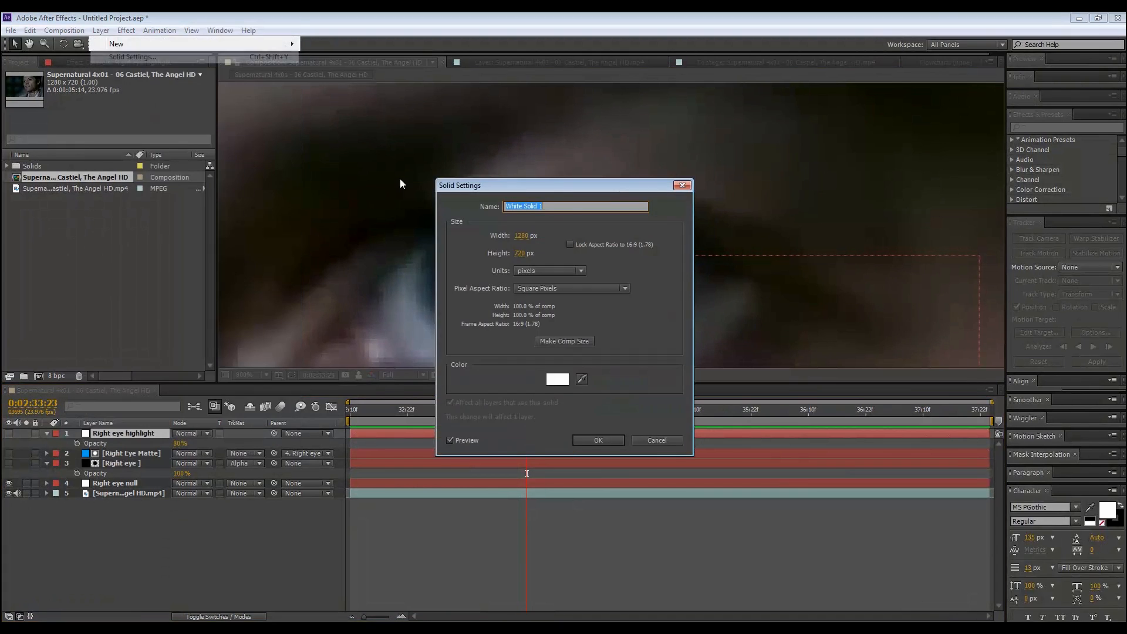
pyautogui.moveTo(527, 183); pyautogui.dragTo(153, 155)
pyautogui.click(206, 349)
pyautogui.click(328, 306)
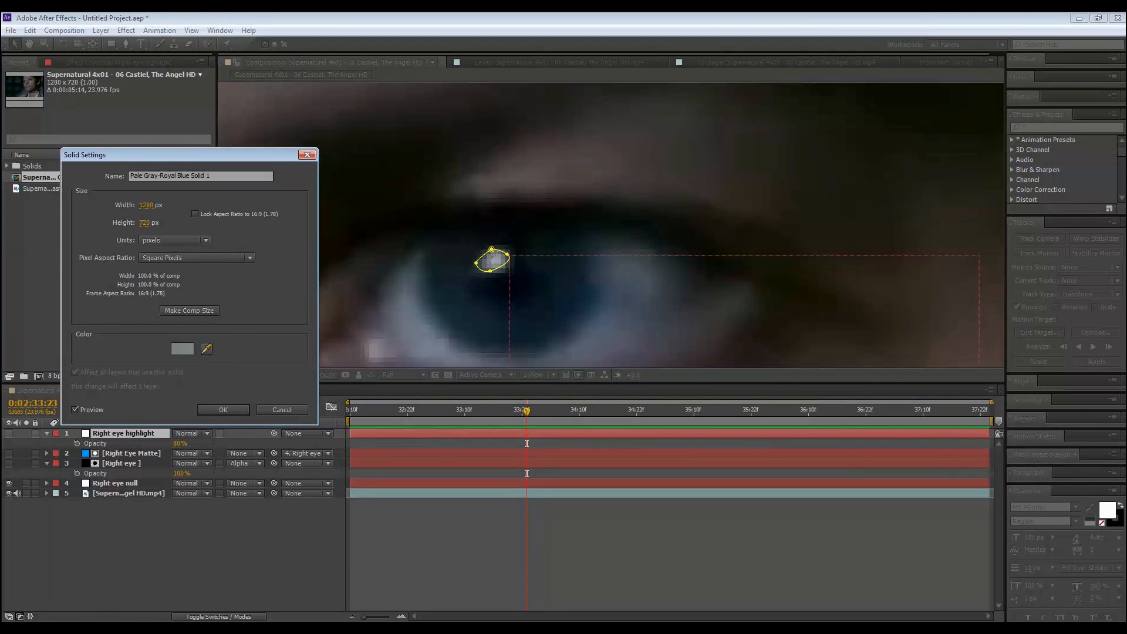
pyautogui.click(493, 265)
pyautogui.click(182, 349)
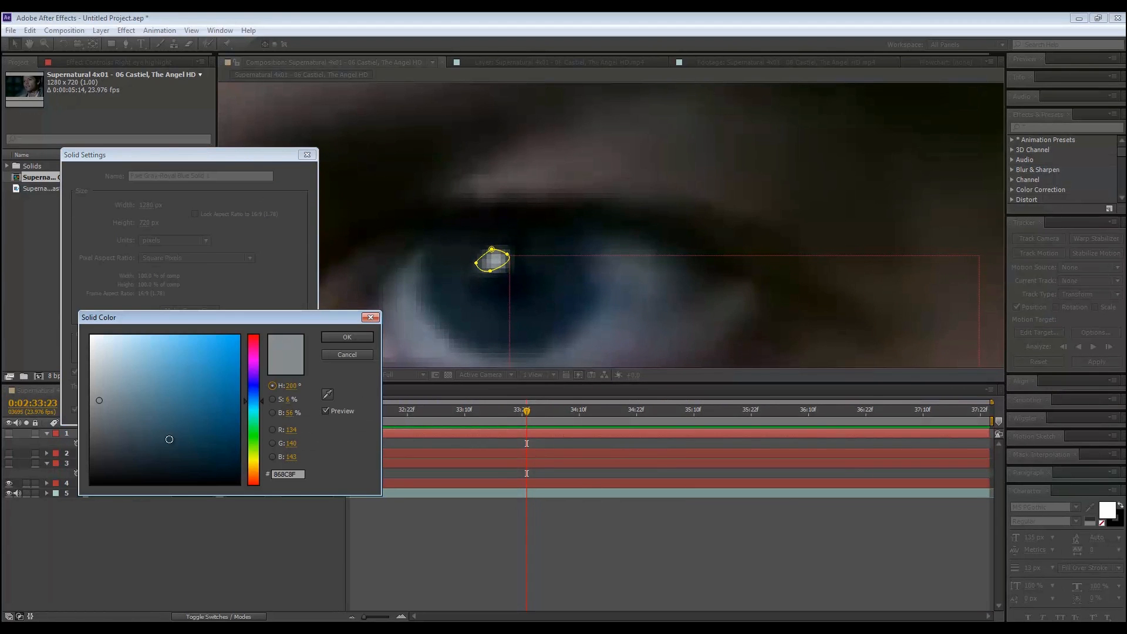
pyautogui.click(337, 338)
pyautogui.click(224, 406)
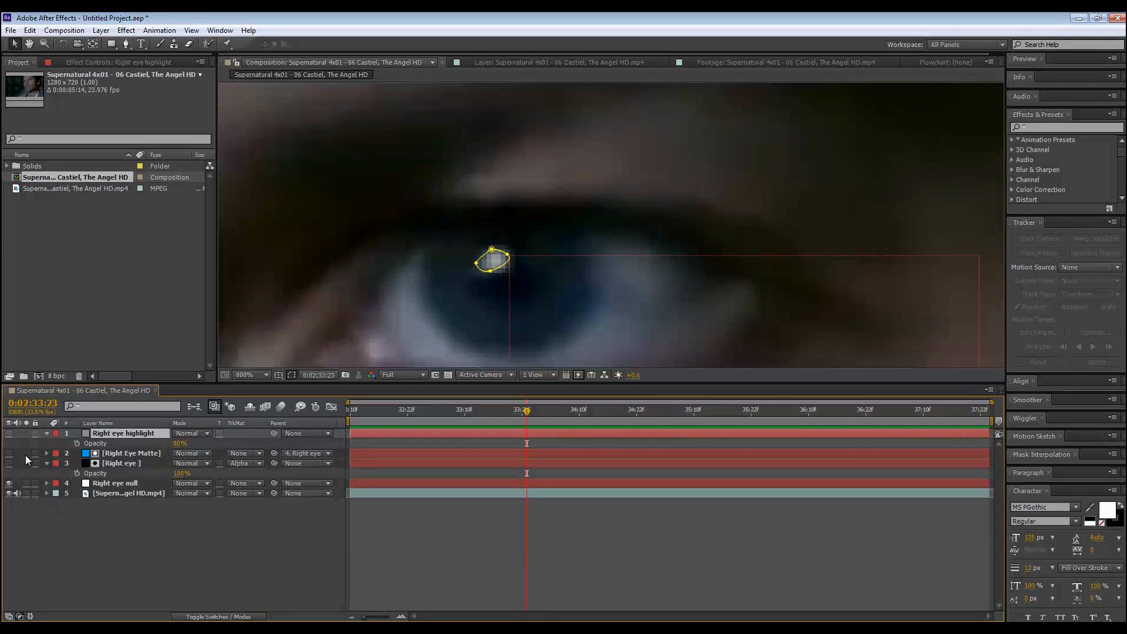
# Show the Right eye highlight and Right eye layers again and check the gray highlight against the whole face.
pyautogui.click(9, 433)
pyautogui.click(9, 463)
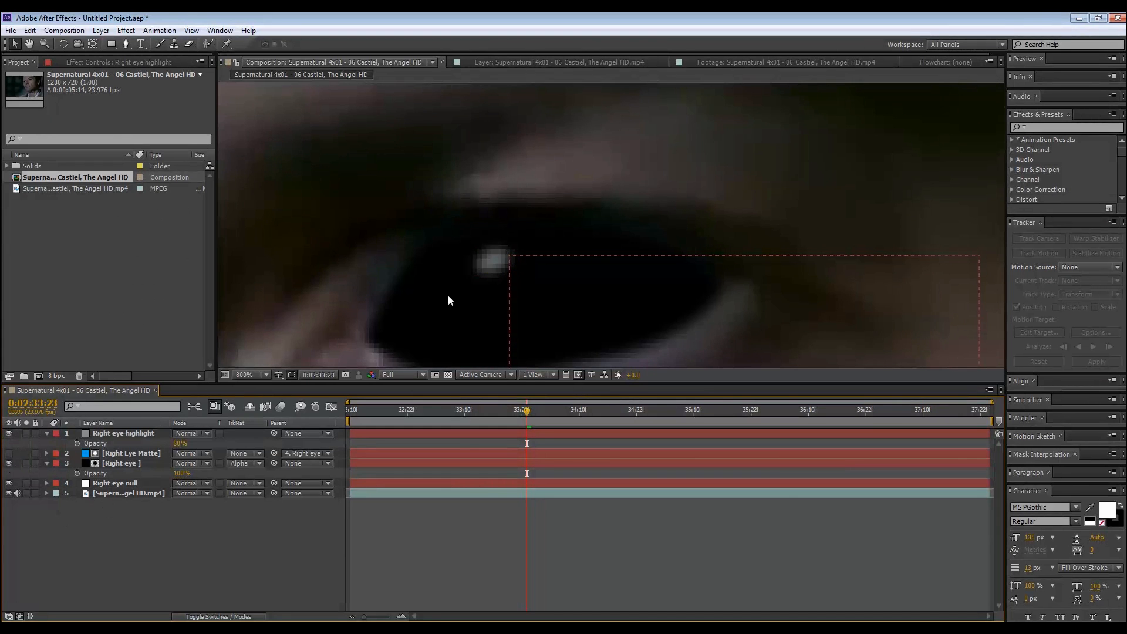
pyautogui.press(',')
pyautogui.press(',')
pyautogui.scroll(-1, 562, 272)
pyautogui.scroll(1, 562, 273)
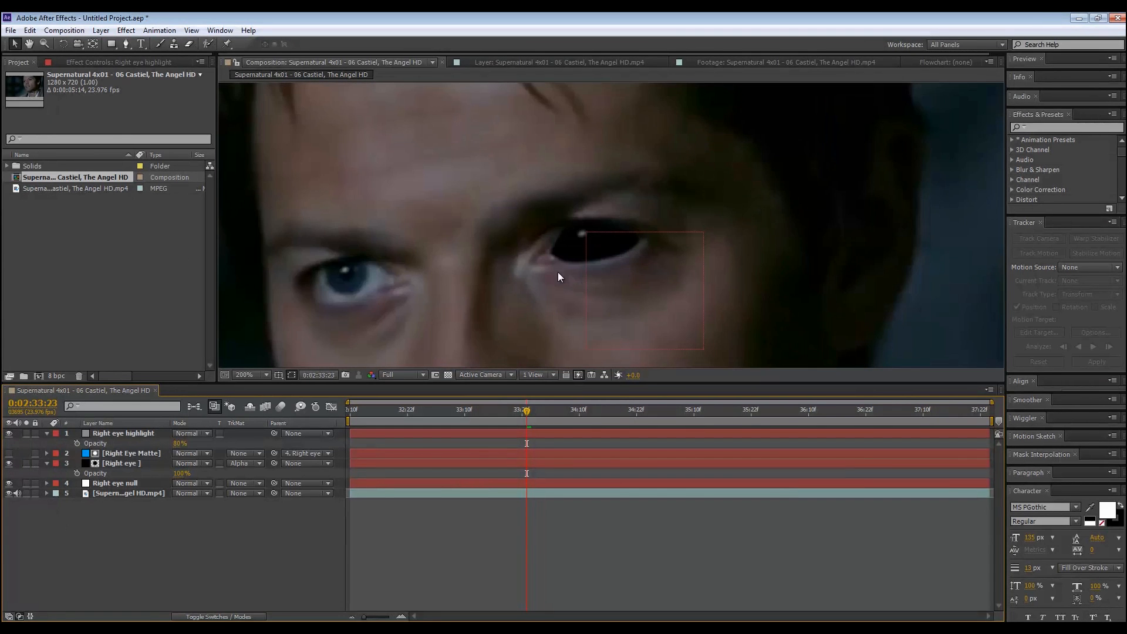
pyautogui.scroll(1, 568, 262)
pyautogui.scroll(-2, 572, 263)
pyautogui.scroll(1, 574, 263)
# Parent the Right eye highlight layer to the Right eye null.
pyautogui.click(122, 435)
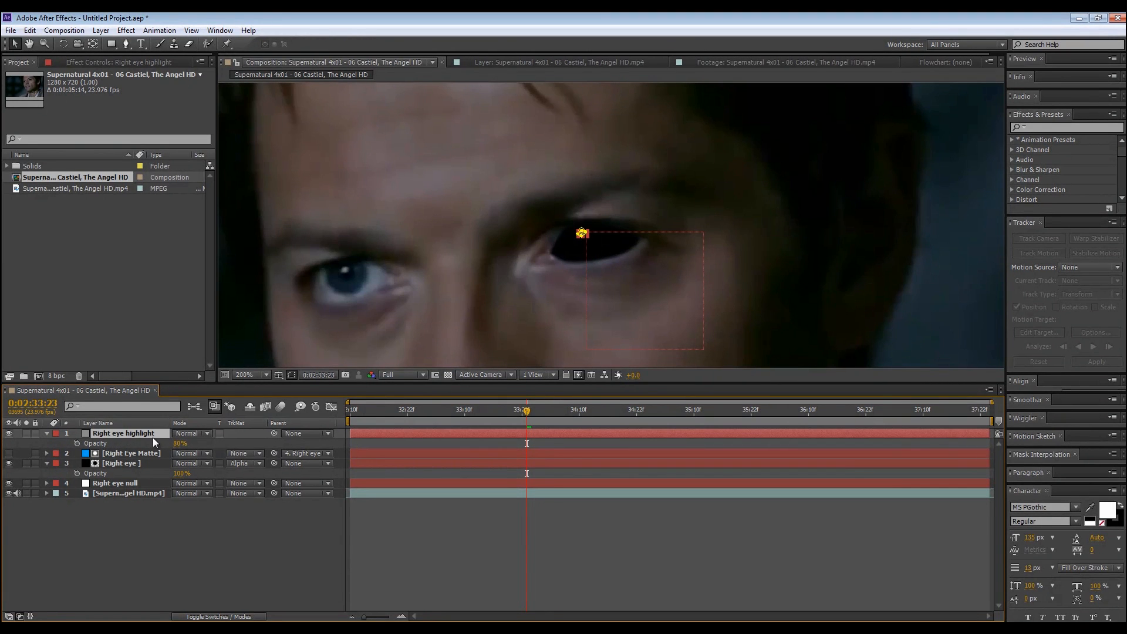
pyautogui.click(254, 537)
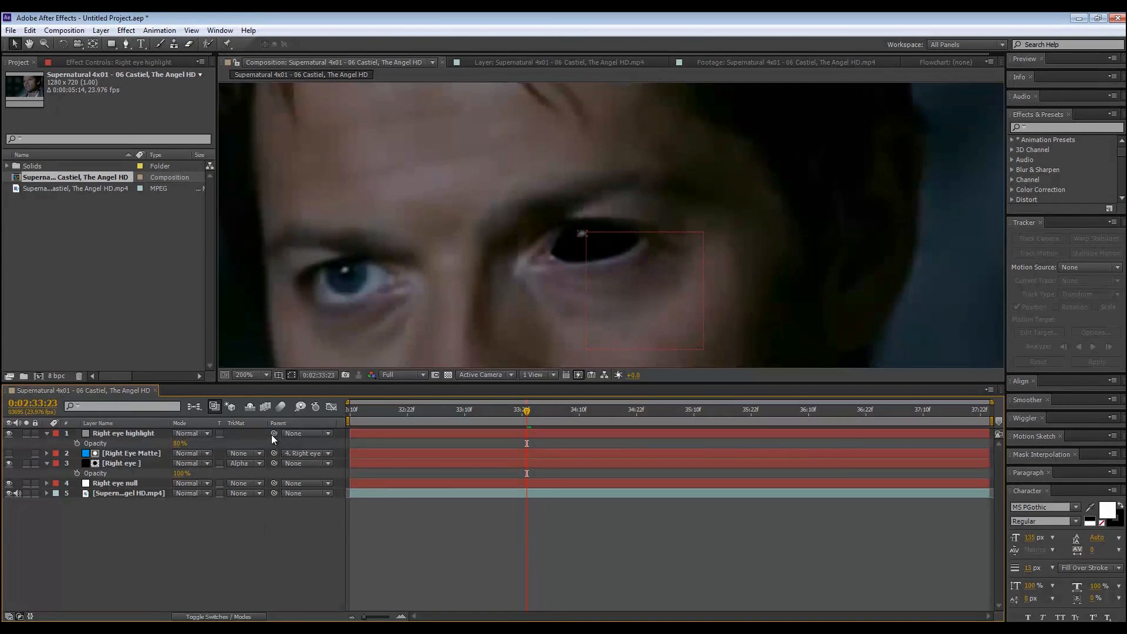
pyautogui.moveTo(275, 436); pyautogui.dragTo(133, 484)
# Hide the Right eye null layer and scrub through the clip to check how the highlight follows the eye.
pyautogui.moveTo(373, 413); pyautogui.dragTo(350, 414)
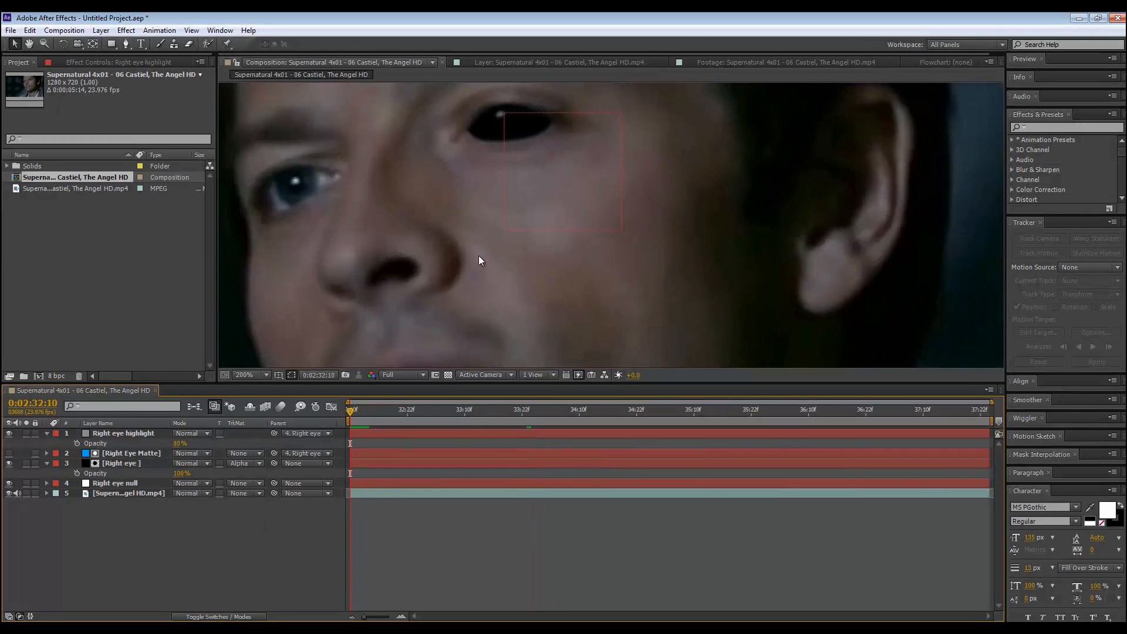
pyautogui.scroll(-1, 478, 255)
pyautogui.click(9, 483)
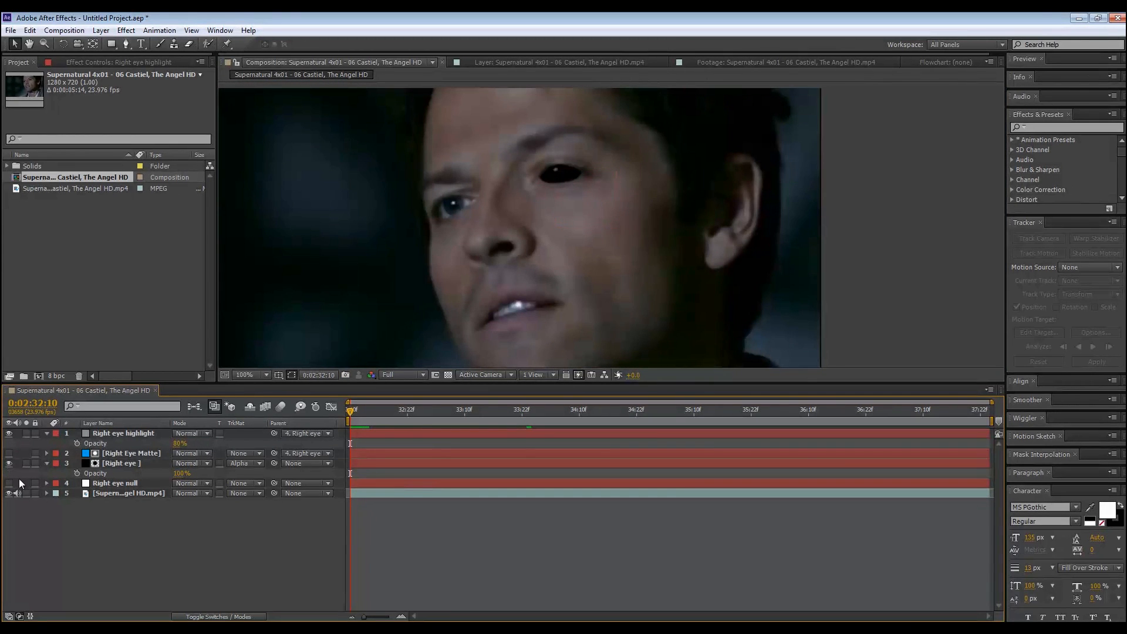
pyautogui.moveTo(364, 409); pyautogui.dragTo(479, 409)
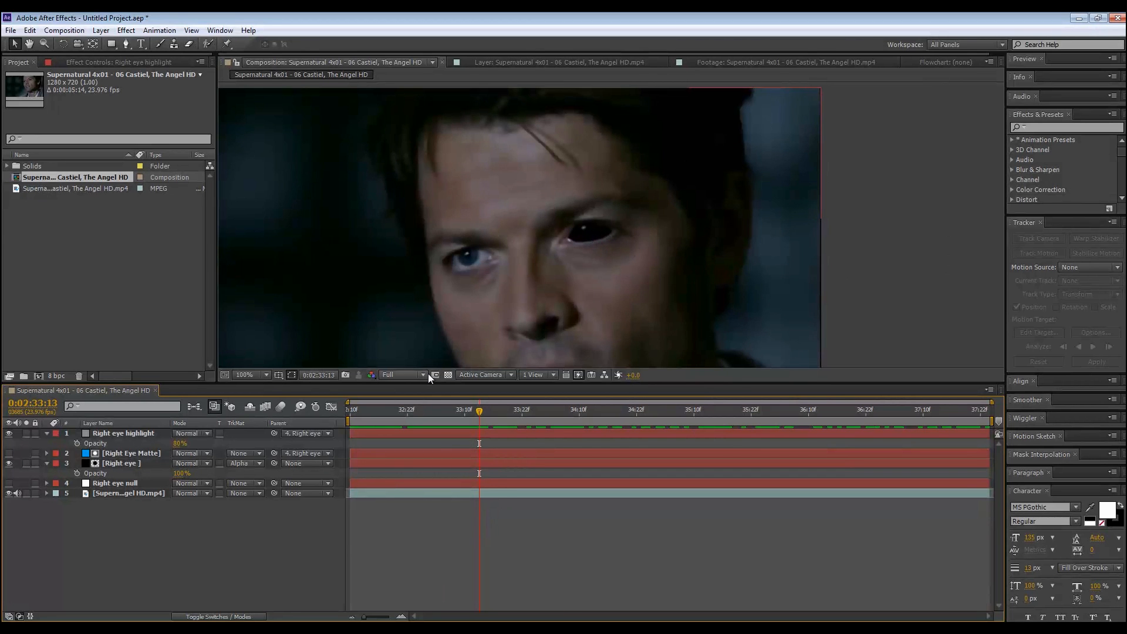
pyautogui.moveTo(390, 421); pyautogui.dragTo(446, 419)
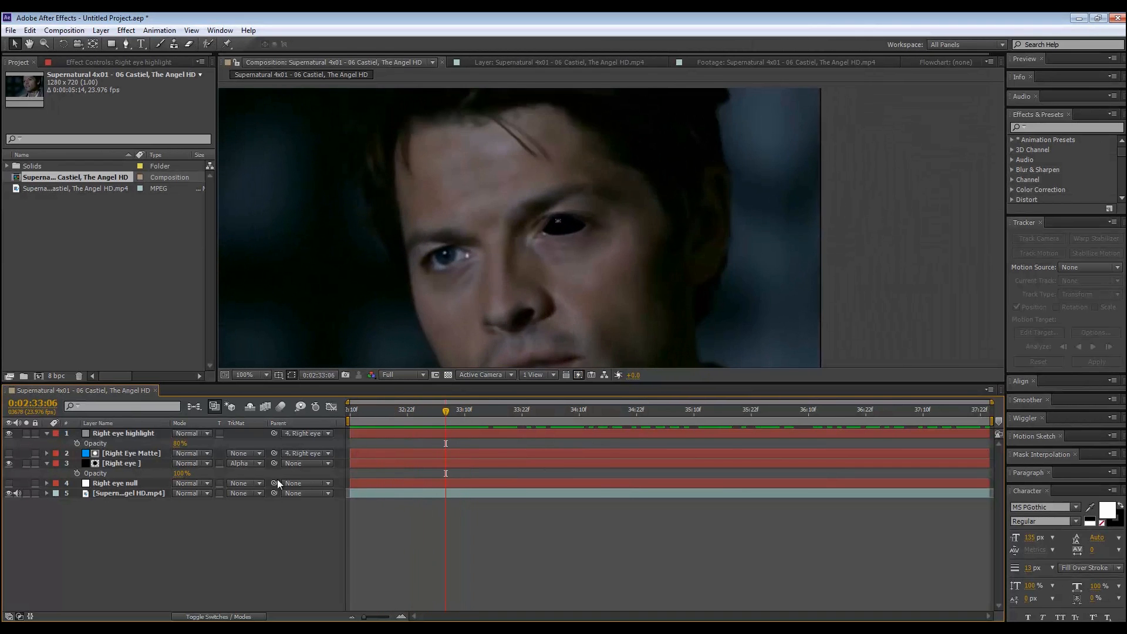
# Create a new comp-sized solid in the dark gray color 303132.
pyautogui.rightClick(148, 526)
pyautogui.moveTo(311, 403)
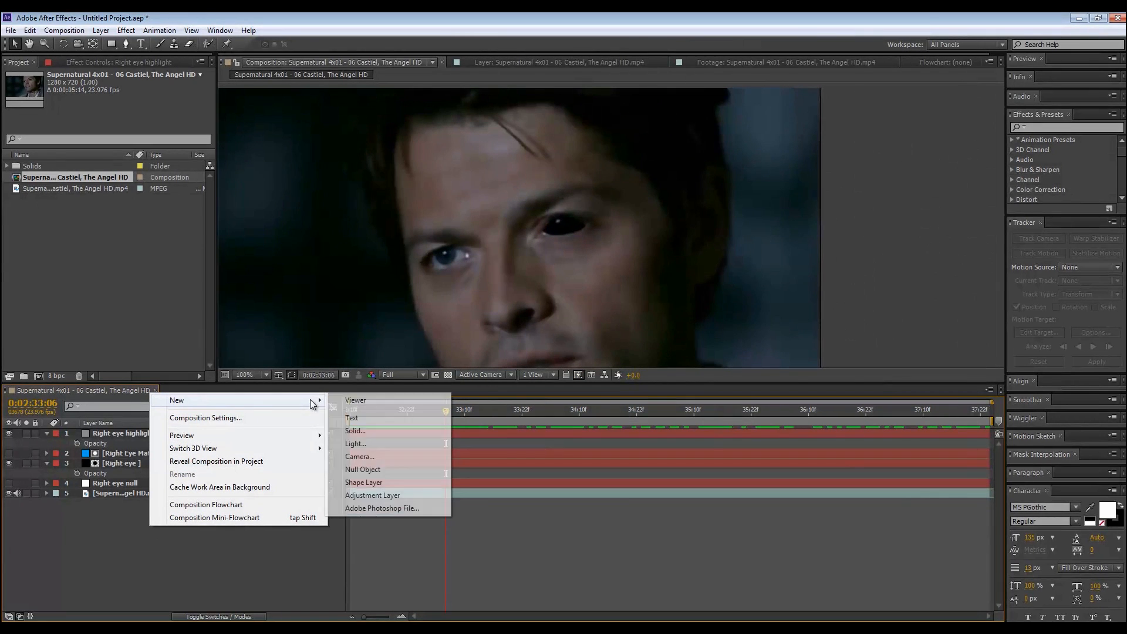
pyautogui.click(364, 432)
pyautogui.click(846, 376)
pyautogui.moveTo(92, 432); pyautogui.dragTo(89, 460)
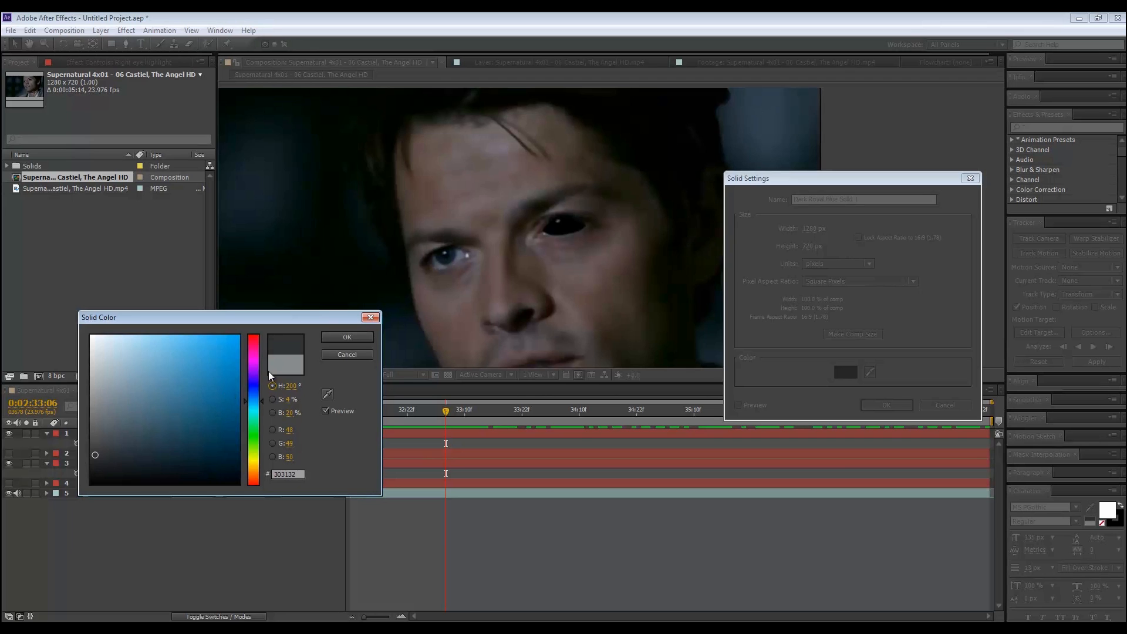
pyautogui.click(347, 337)
pyautogui.press('Return')
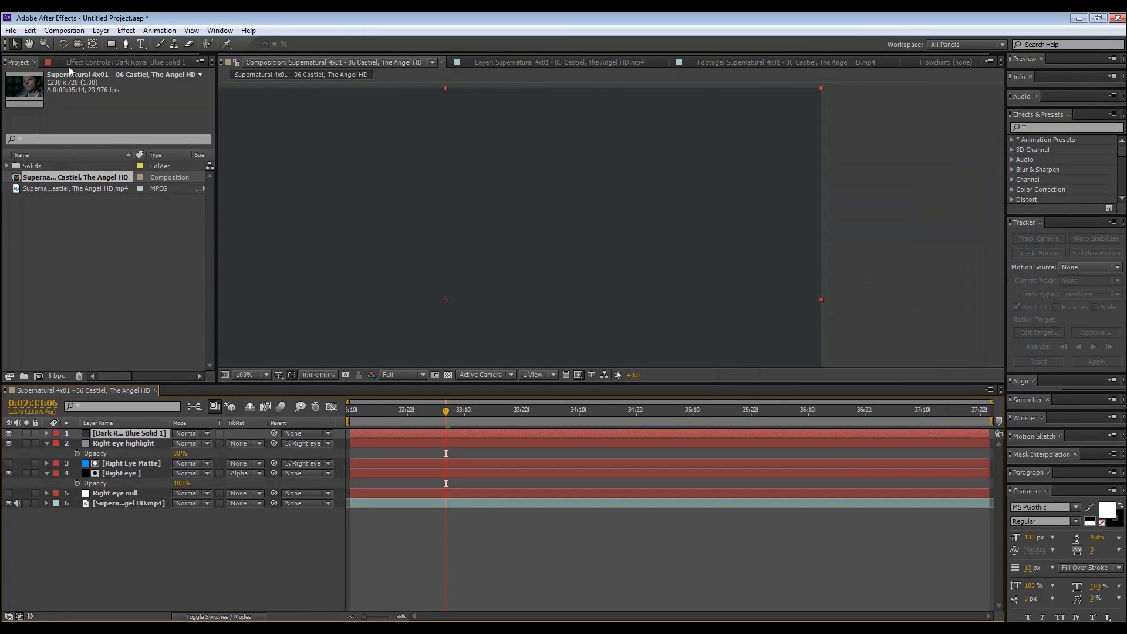
# Hide the new dark gray solid and draw a rounded closed mask on it with the Pen tool over the iris area.
pyautogui.click(9, 434)
pyautogui.click(125, 44)
pyautogui.scroll(4, 563, 223)
pyautogui.moveTo(389, 223); pyautogui.dragTo(530, 277)
pyautogui.click(459, 257)
pyautogui.click(474, 278)
pyautogui.moveTo(459, 257); pyautogui.dragTo(470, 227)
pyautogui.click(14, 43)
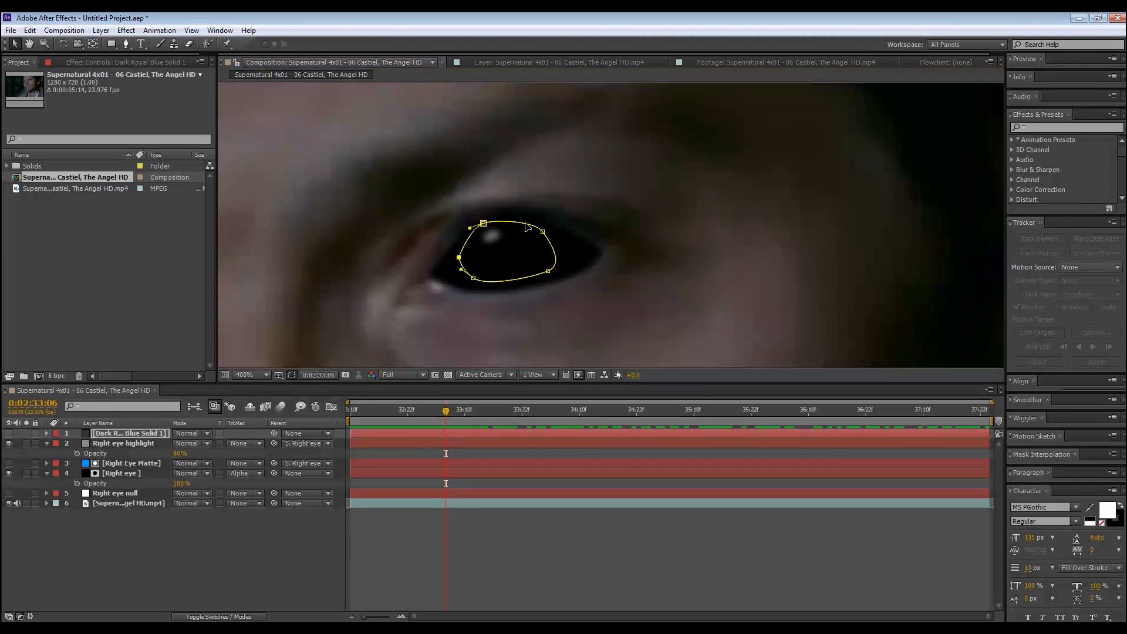
pyautogui.click(152, 542)
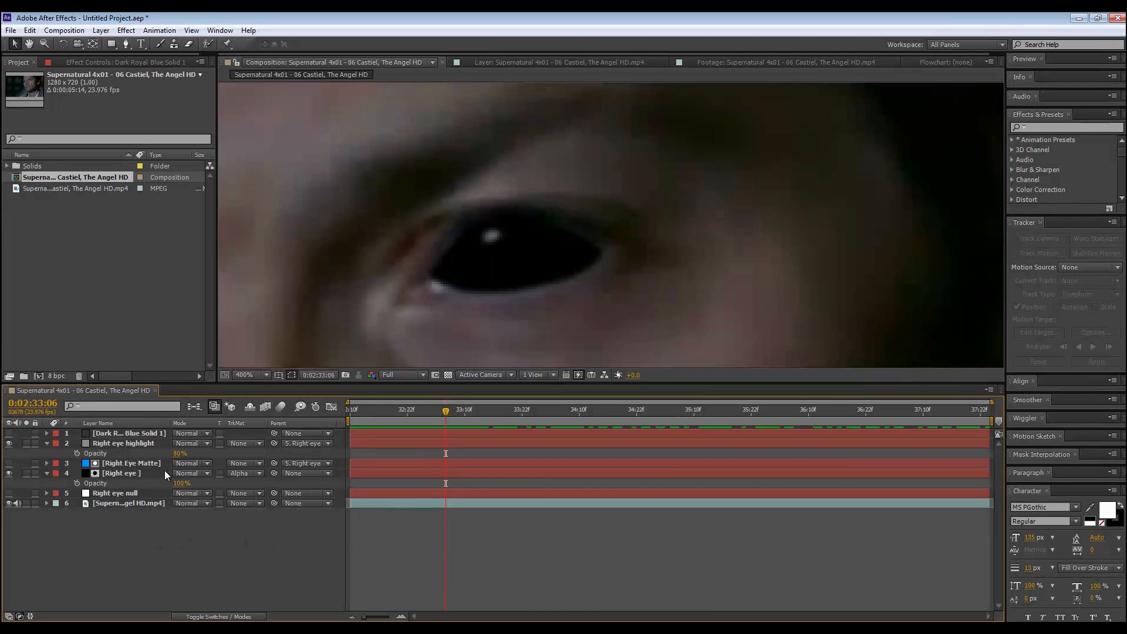
# Duplicate the Right Eye Matte layer and stack the copy directly above the dark gray solid, with Right eye highlight on top.
pyautogui.click(151, 463)
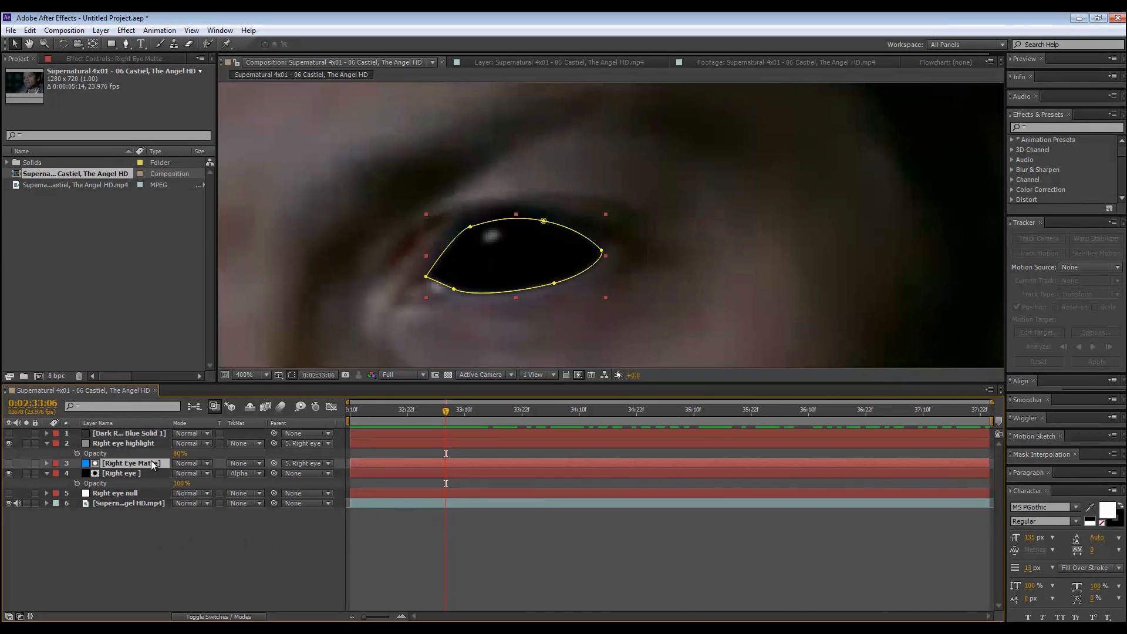
pyautogui.hotkey('ctrl', 'd')
pyautogui.moveTo(132, 466); pyautogui.dragTo(132, 432)
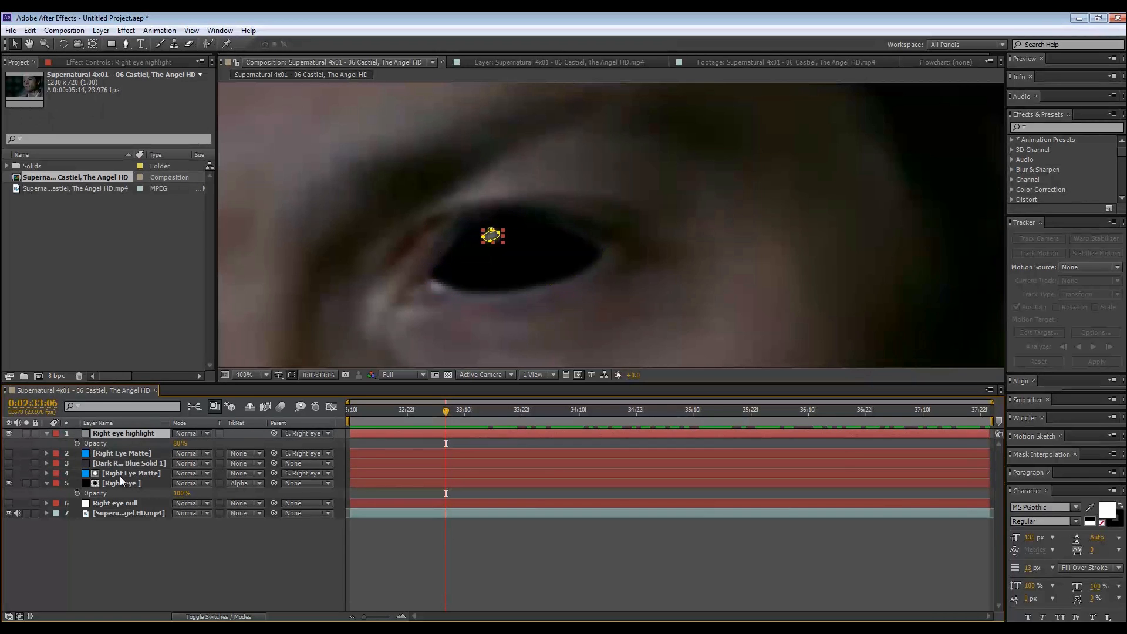
pyautogui.click(125, 454)
pyautogui.click(125, 464)
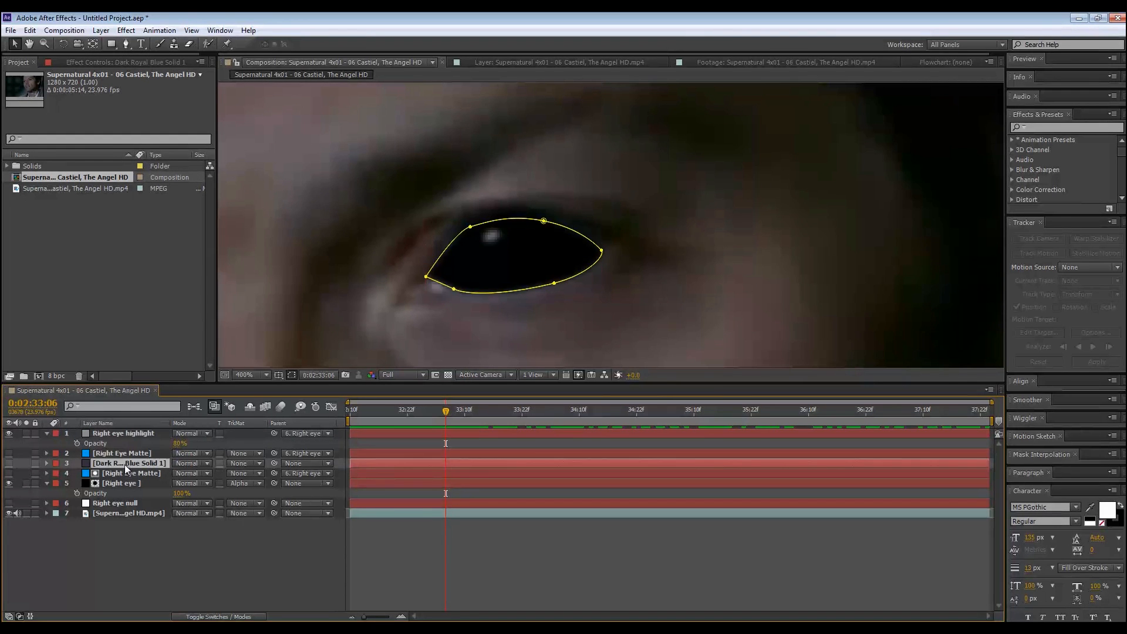
# Set the dark gray solid's track matte to Alpha Matte using the Right Eye Matte copy, and make the solid visible.
pyautogui.click(9, 463)
pyautogui.click(9, 463)
pyautogui.click(239, 464)
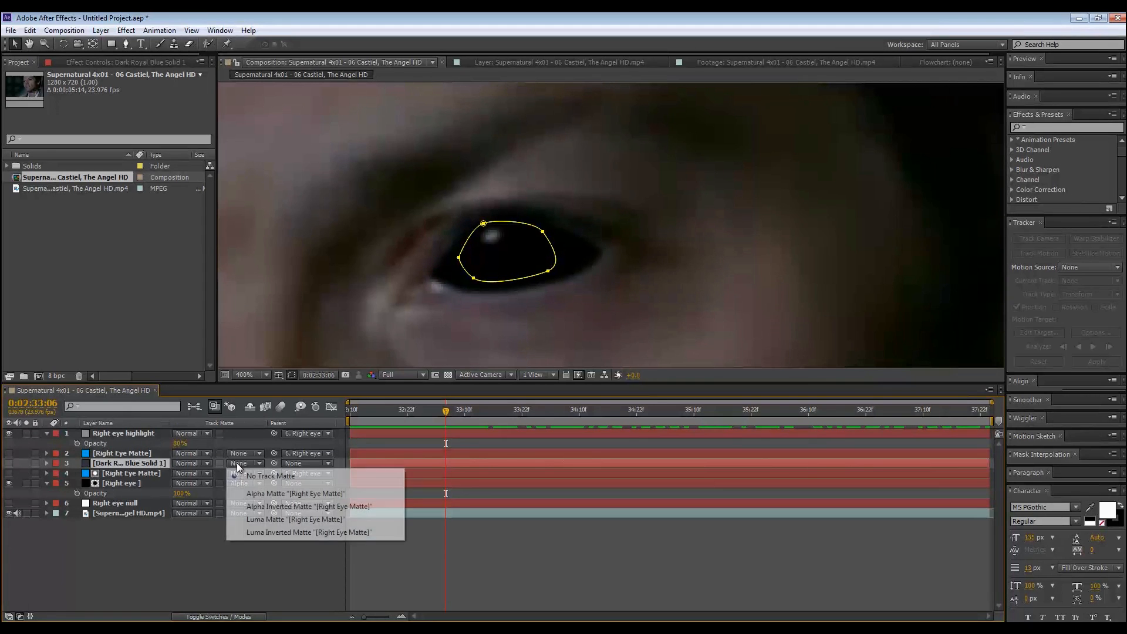
pyautogui.click(239, 498)
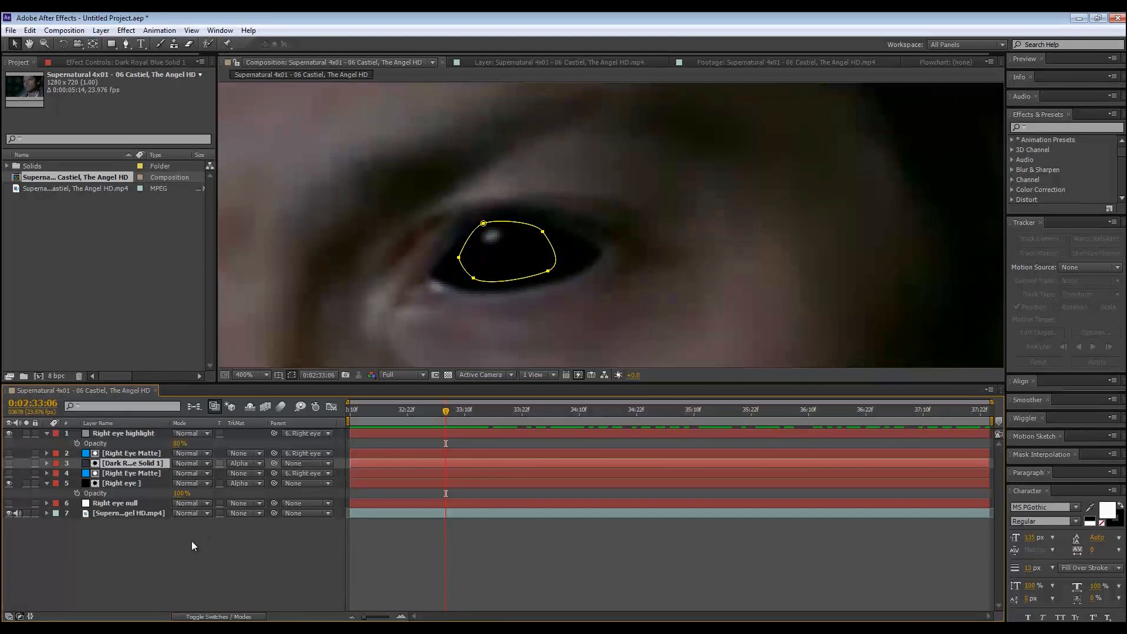
pyautogui.click(151, 533)
pyautogui.click(10, 463)
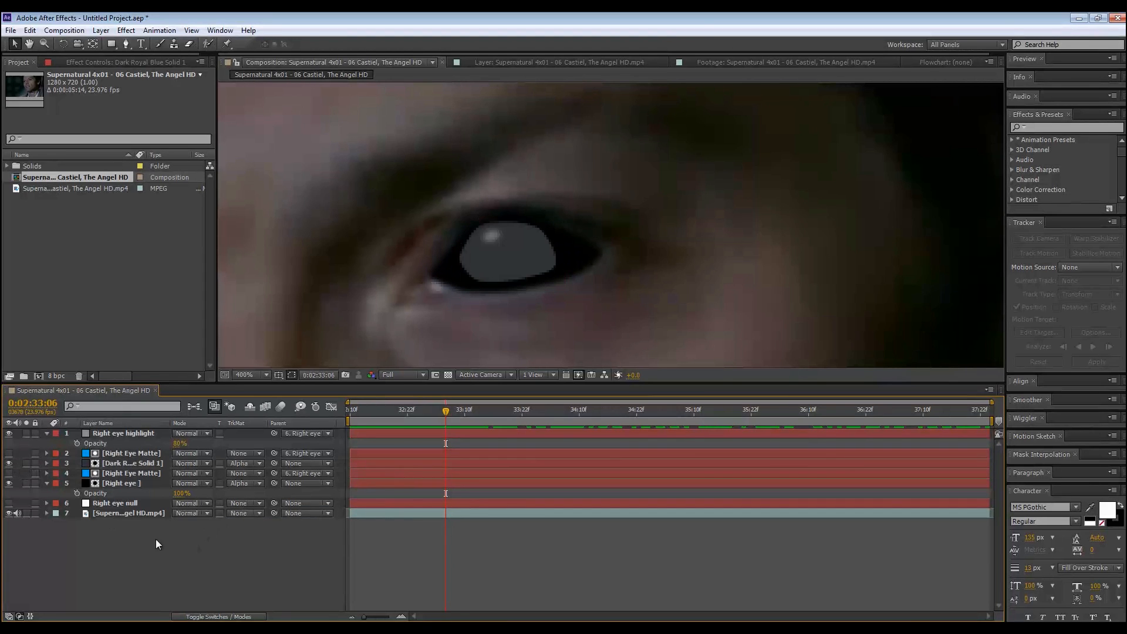
# Set the Mask Feather of the dark gray solid to 31 pixels and check the softened iris against the face.
pyautogui.click(143, 464)
pyautogui.click(143, 455)
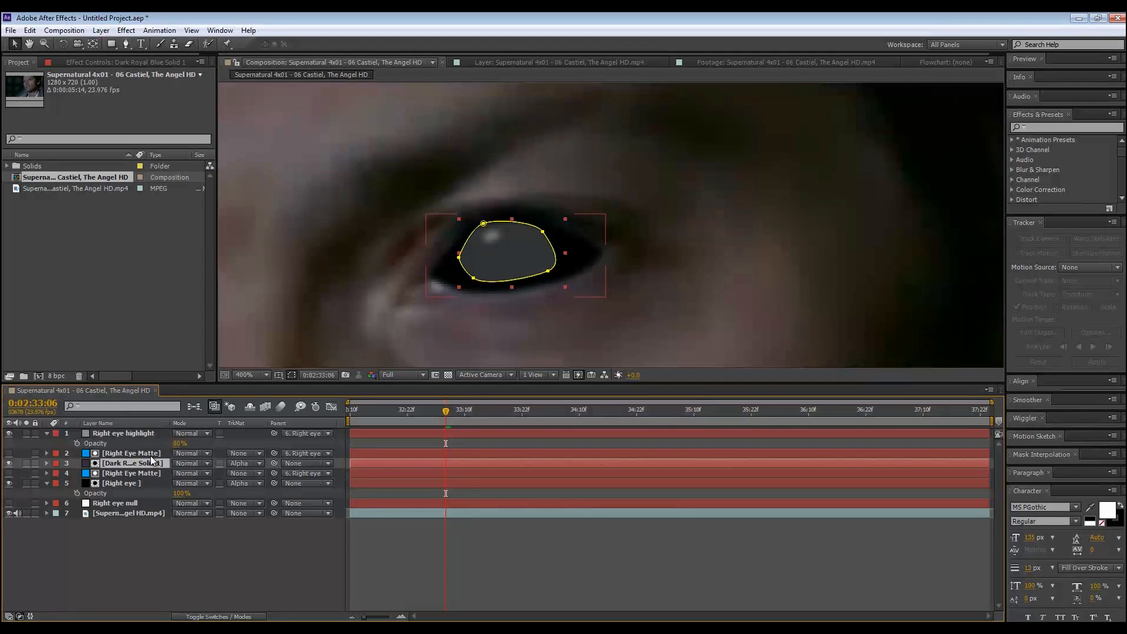
pyautogui.click(143, 464)
pyautogui.press('m')
pyautogui.press('m')
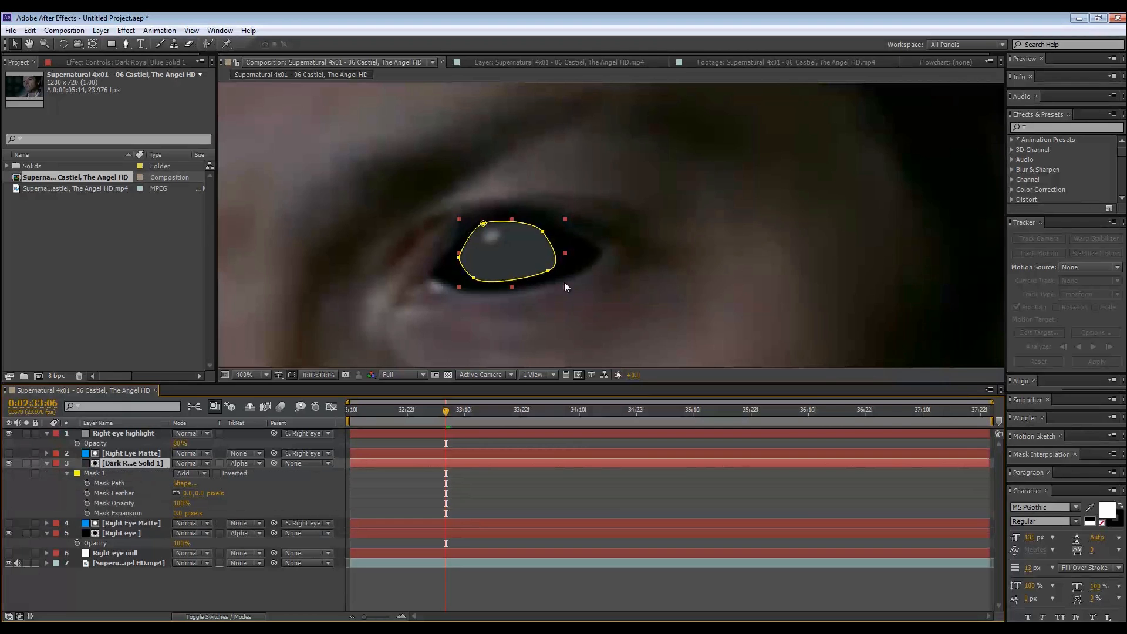
pyautogui.moveTo(186, 494); pyautogui.dragTo(193, 493)
pyautogui.click(259, 492)
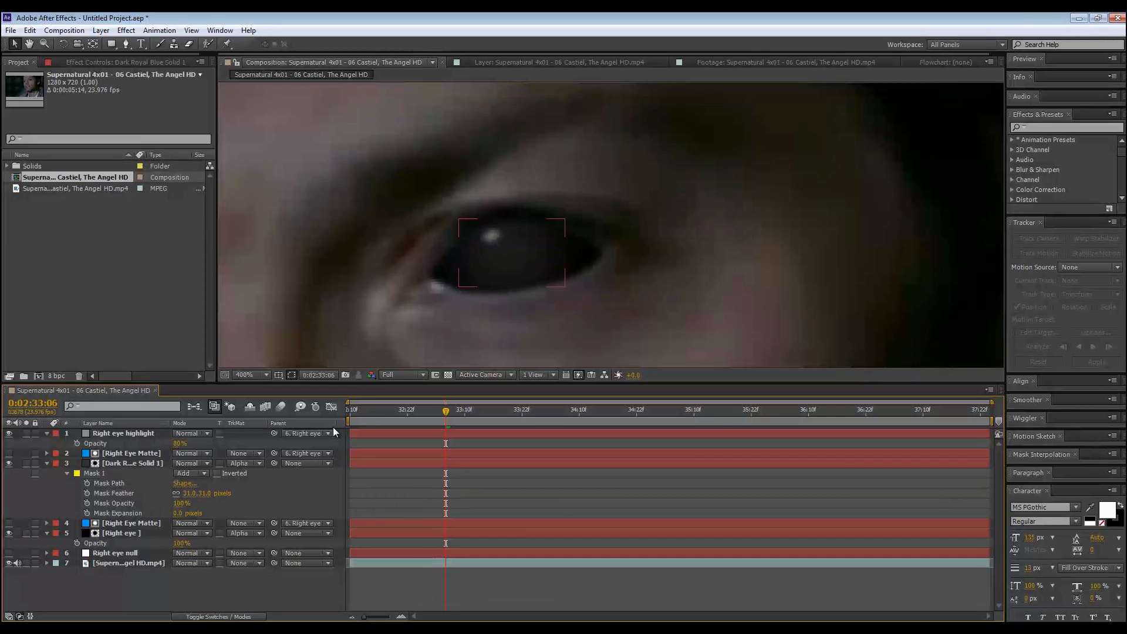
pyautogui.press('/')
pyautogui.scroll(4, 753, 294)
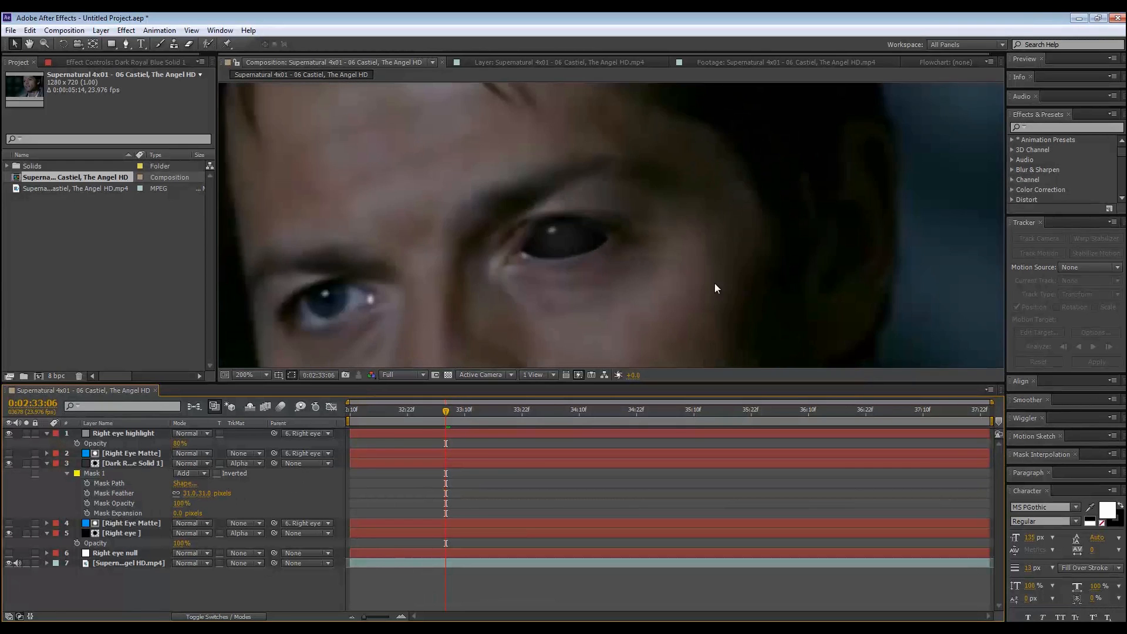
pyautogui.moveTo(537, 258); pyautogui.dragTo(548, 257)
pyautogui.scroll(-2, 549, 257)
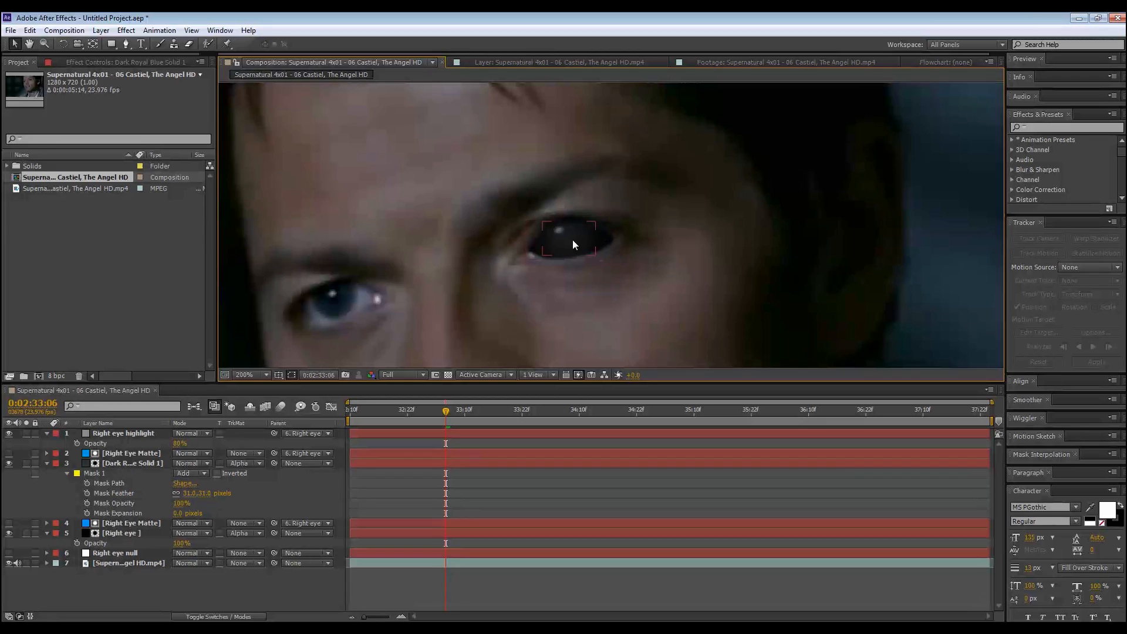
# Set the Opacity of the dark gray solid to 60% and check the eye up close and from further out.
pyautogui.click(147, 464)
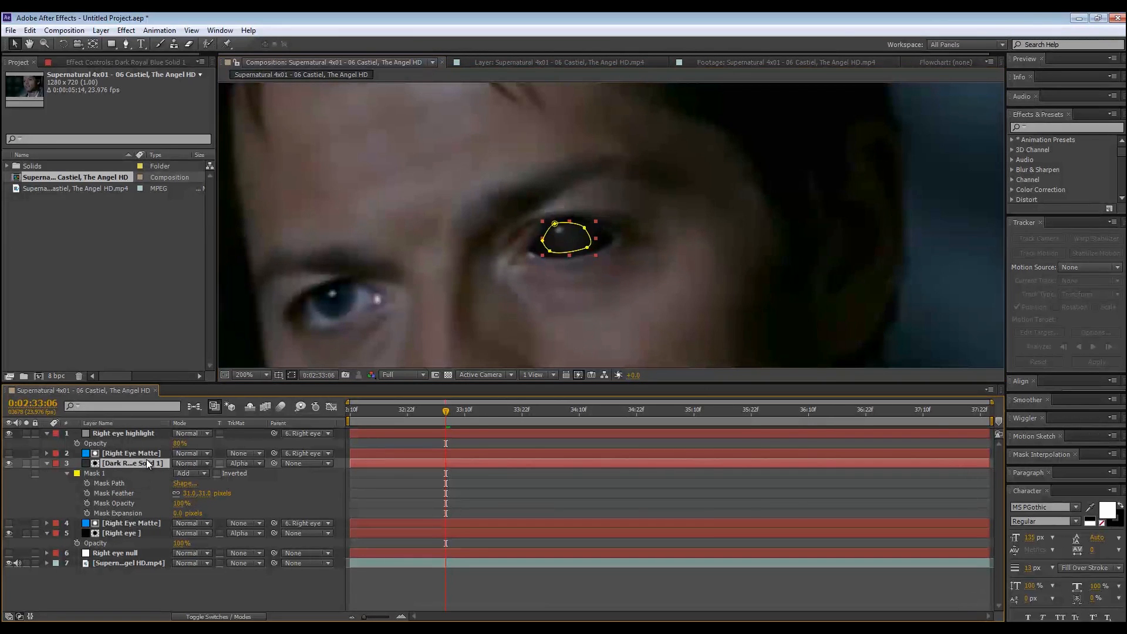
pyautogui.press('t')
pyautogui.click(182, 473)
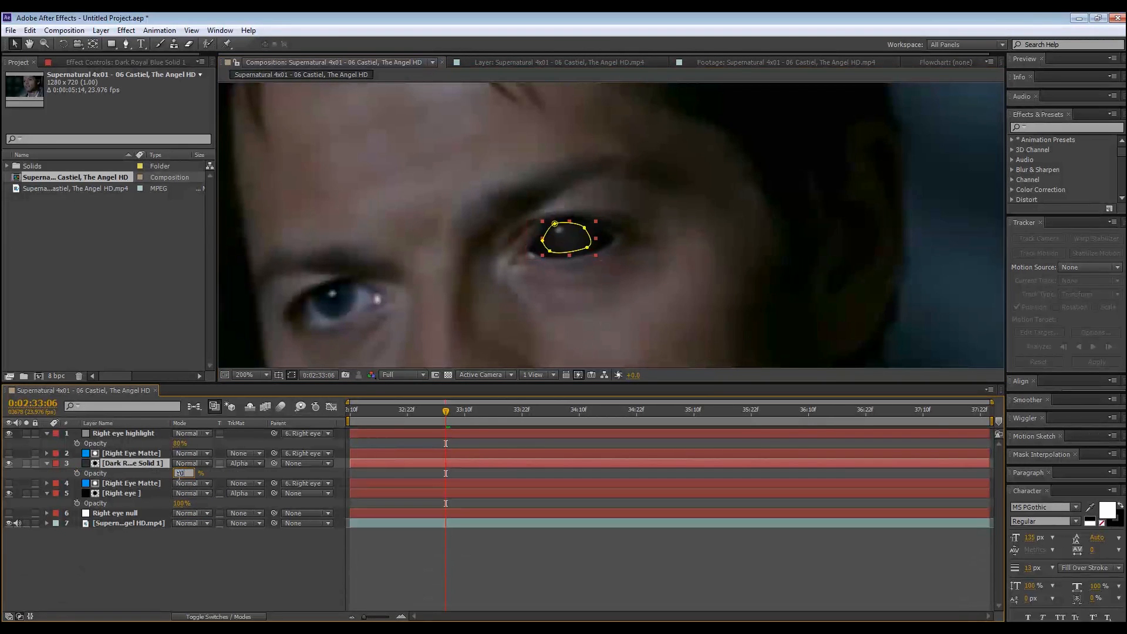
pyautogui.click(191, 562)
pyautogui.scroll(1, 611, 244)
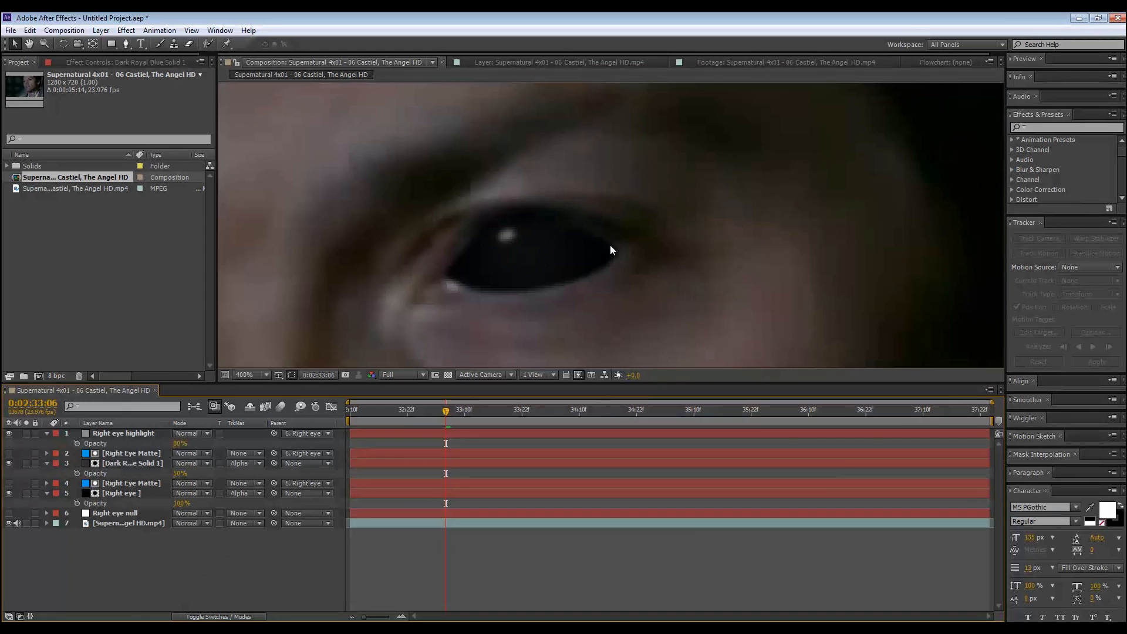
pyautogui.click(180, 474)
pyautogui.write('60')
pyautogui.click(265, 551)
pyautogui.scroll(-6, 528, 258)
pyautogui.scroll(2, 554, 262)
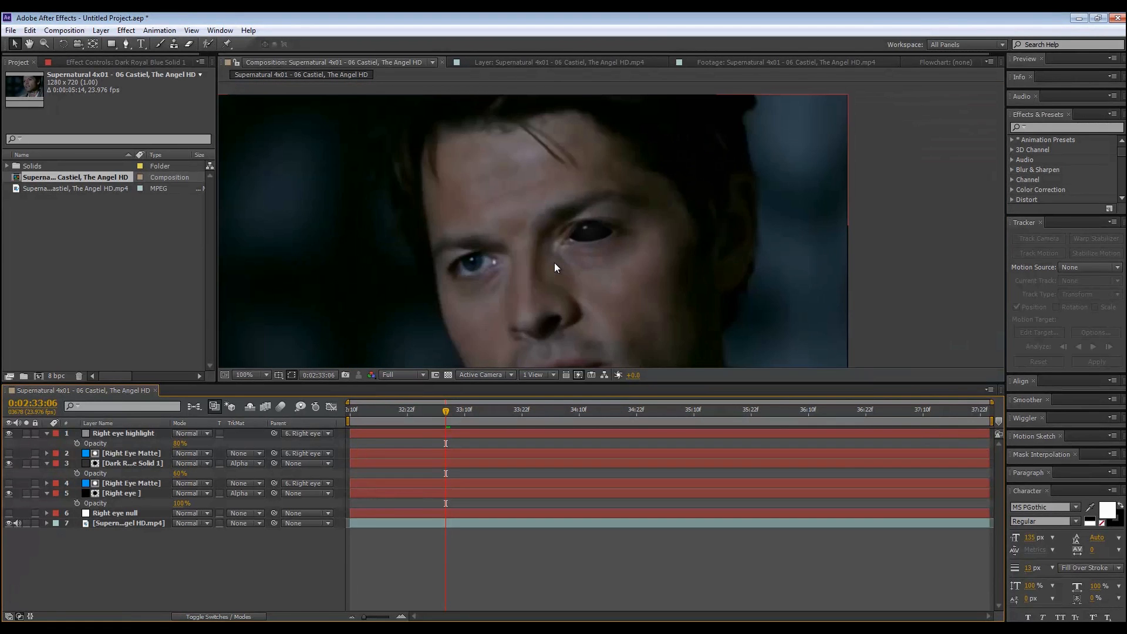
# Toggle the dark gray solid off and on to compare the eye, and return to the start of the clip.
pyautogui.click(7, 466)
pyautogui.click(8, 466)
pyautogui.click(7, 466)
pyautogui.click(9, 466)
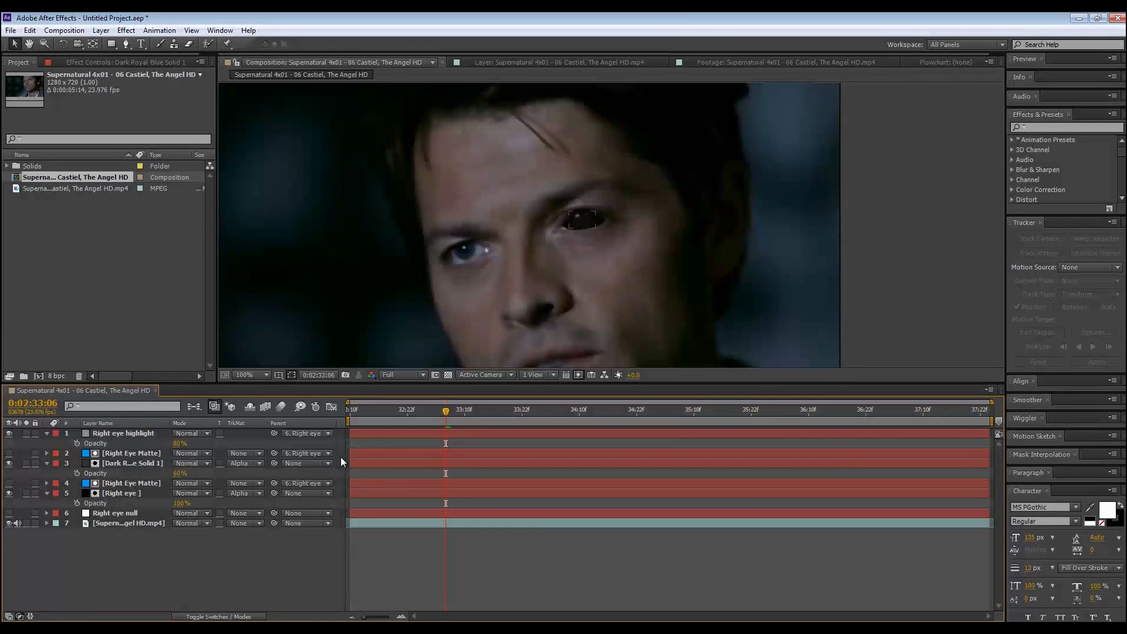
pyautogui.click(350, 414)
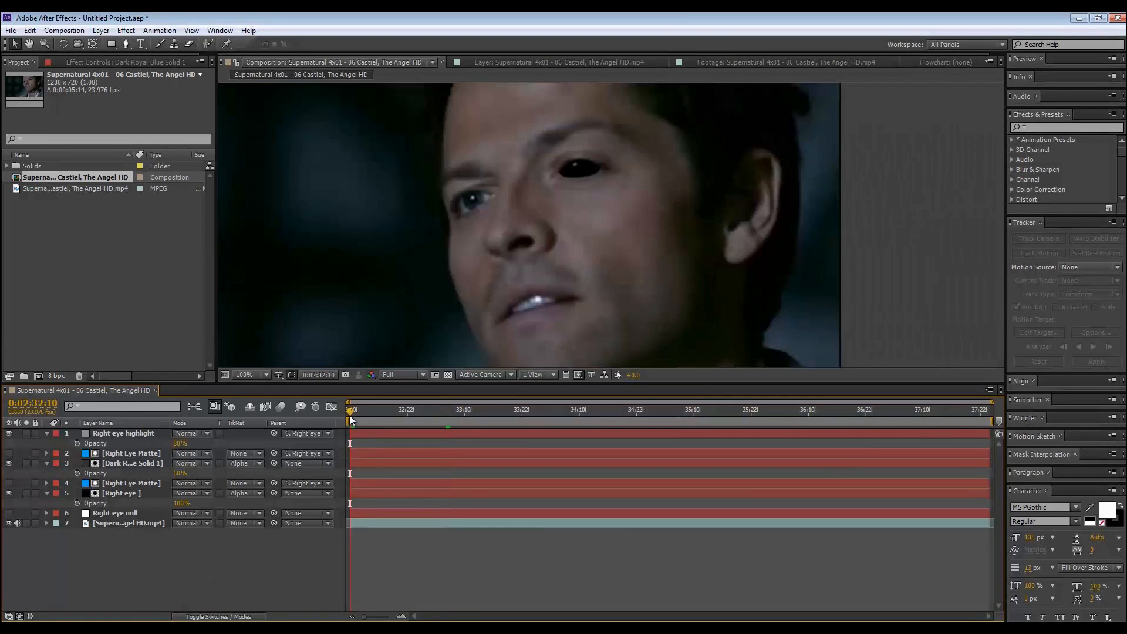
# Play the clip from the start, compare the eye with the dark gray solid hidden and shown, and inspect the iris reflection up close.
pyautogui.press('space')
pyautogui.click(67, 463)
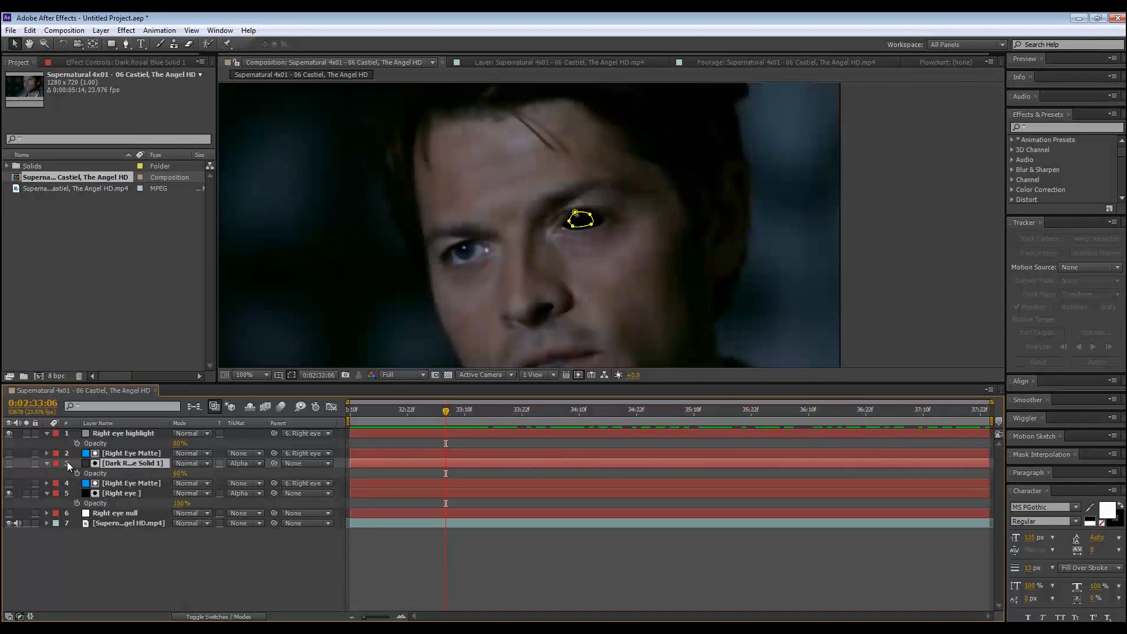
pyautogui.click(8, 463)
pyautogui.click(87, 564)
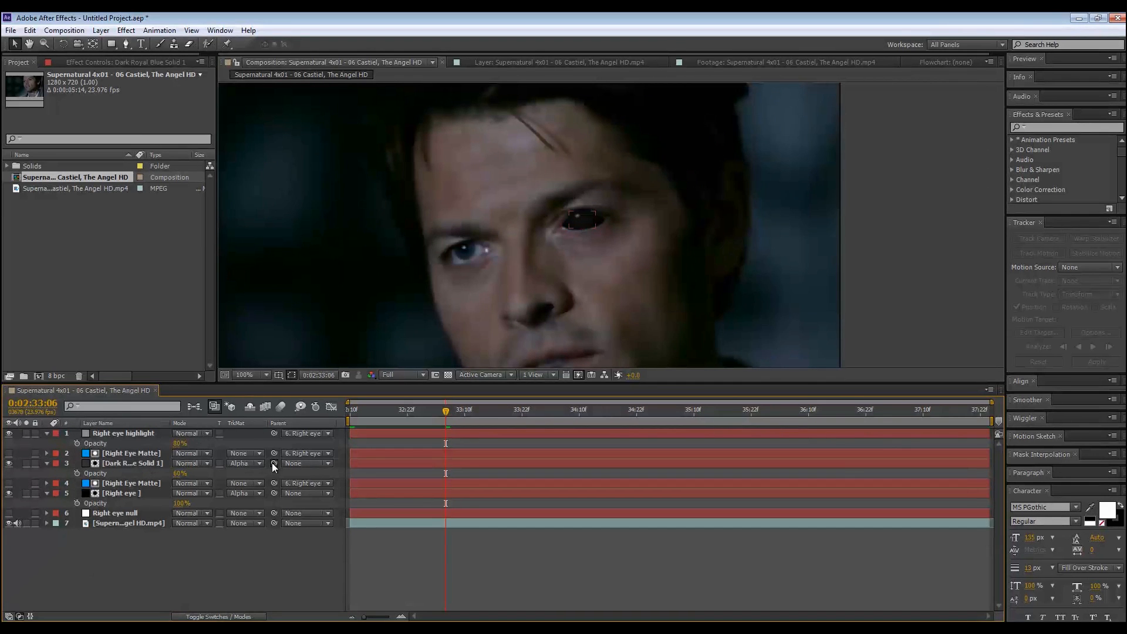
pyautogui.scroll(4, 611, 235)
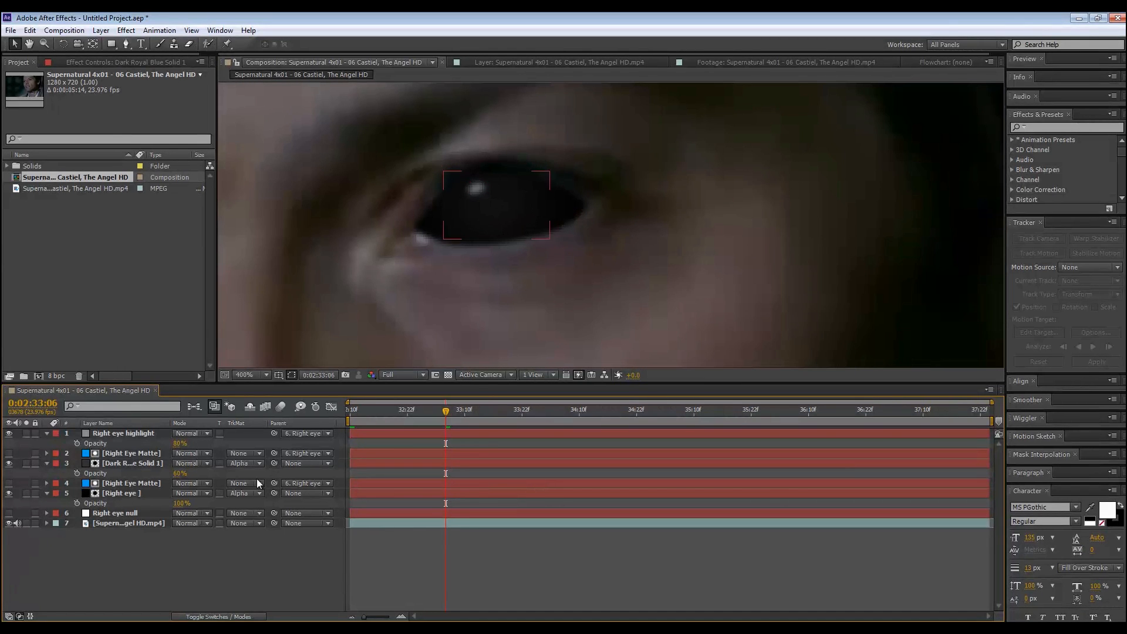
pyautogui.moveTo(137, 503); pyautogui.dragTo(139, 518)
# Scrub through the whole clip and check the black eye's tracking, both up close and with the full frame in view.
pyautogui.scroll(-2, 555, 212)
pyautogui.moveTo(398, 411); pyautogui.dragTo(921, 417)
pyautogui.moveTo(848, 414); pyautogui.dragTo(435, 418)
pyautogui.scroll(-1, 547, 286)
pyautogui.moveTo(517, 314); pyautogui.dragTo(522, 321)
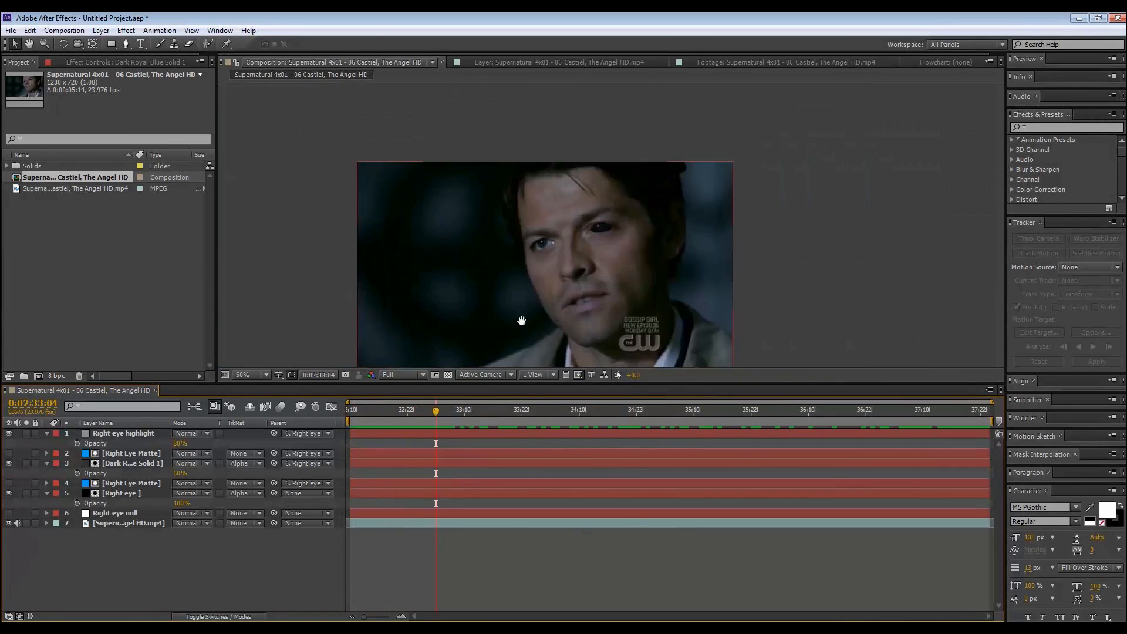
pyautogui.scroll(2, 514, 323)
pyautogui.scroll(-1, 452, 312)
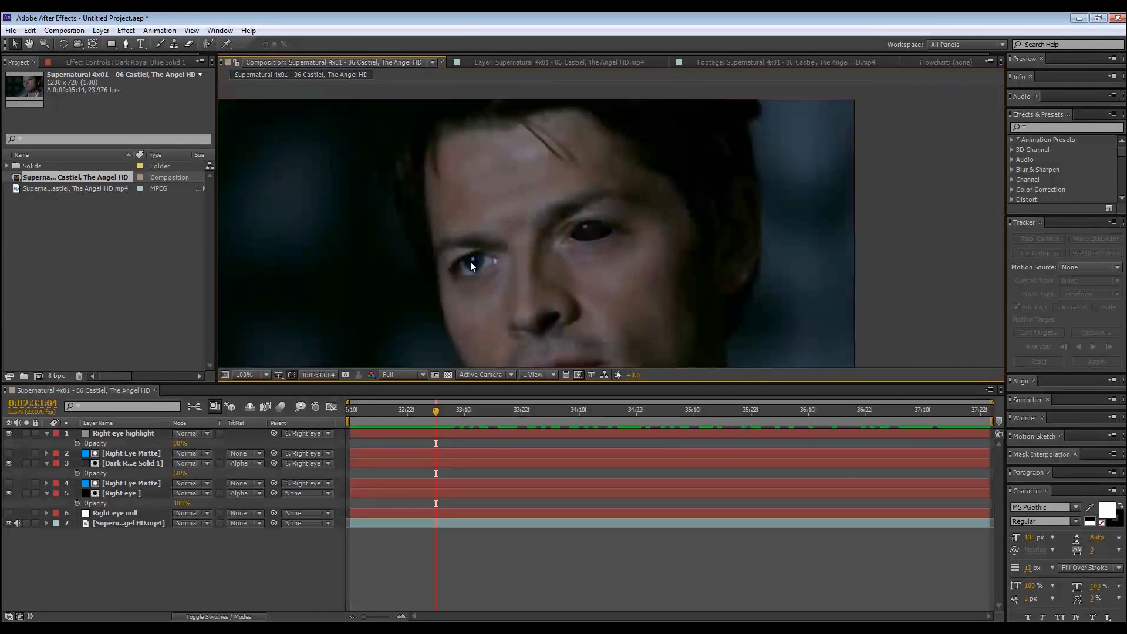
# Scrub from the clip's start to 0:02:33:13 and back, comparing the black eye with the untouched eye as the head turns.
pyautogui.moveTo(368, 412); pyautogui.dragTo(344, 415)
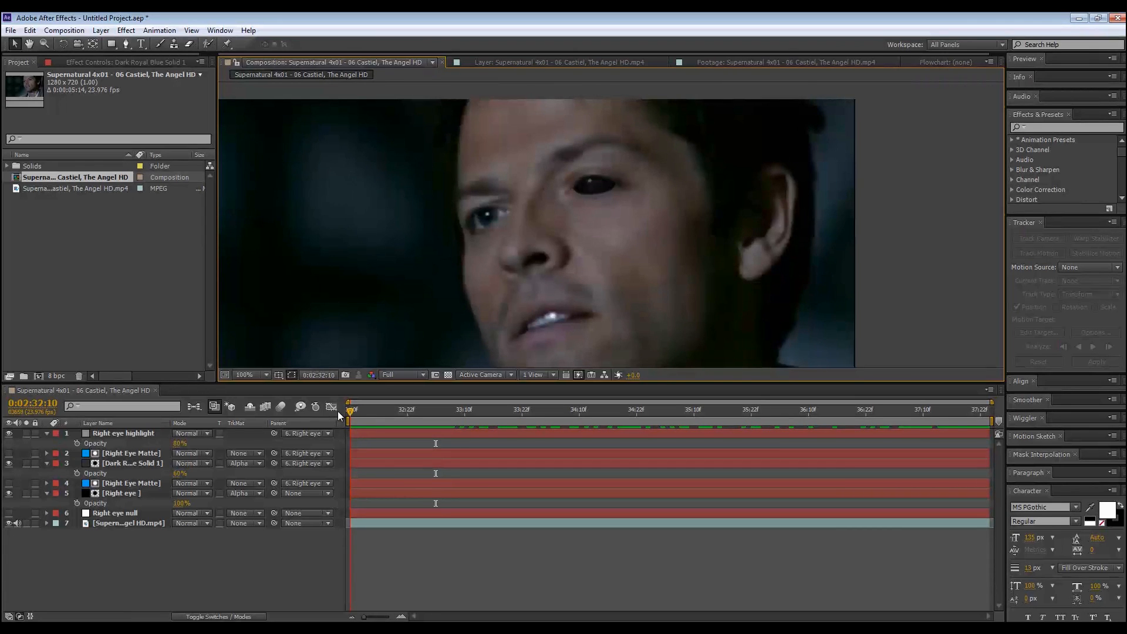
pyautogui.moveTo(350, 410); pyautogui.dragTo(450, 401)
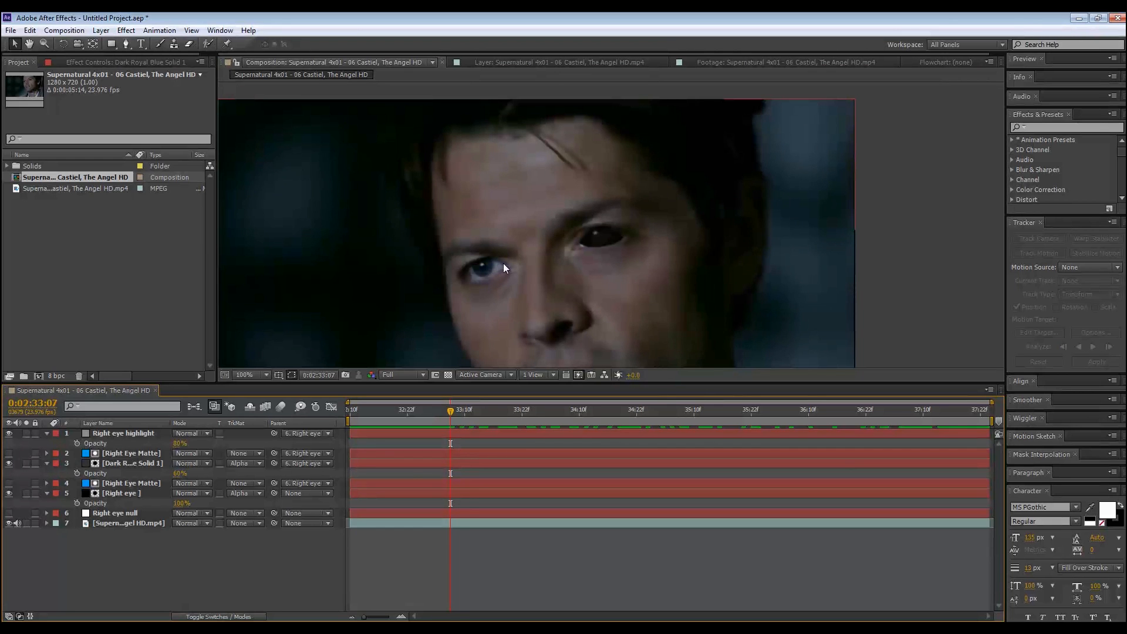
pyautogui.moveTo(452, 414)
pyautogui.mouseDown()
pyautogui.moveTo(348, 415)
pyautogui.moveTo(457, 408)
pyautogui.mouseUp()
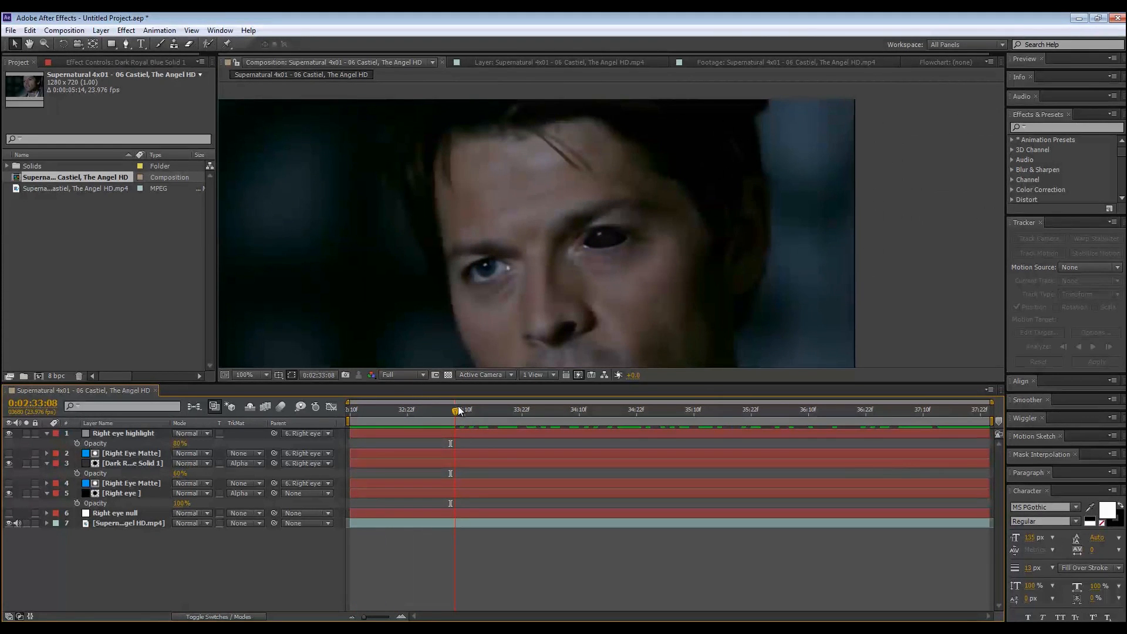
pyautogui.moveTo(458, 407); pyautogui.dragTo(480, 415)
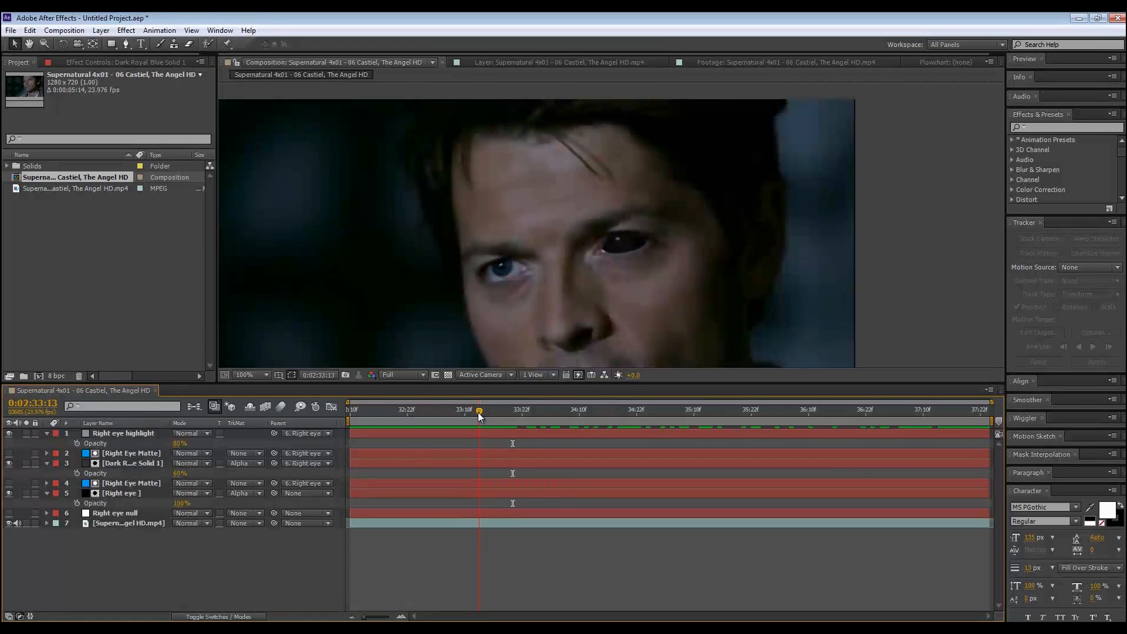
pyautogui.moveTo(480, 416); pyautogui.dragTo(342, 417)
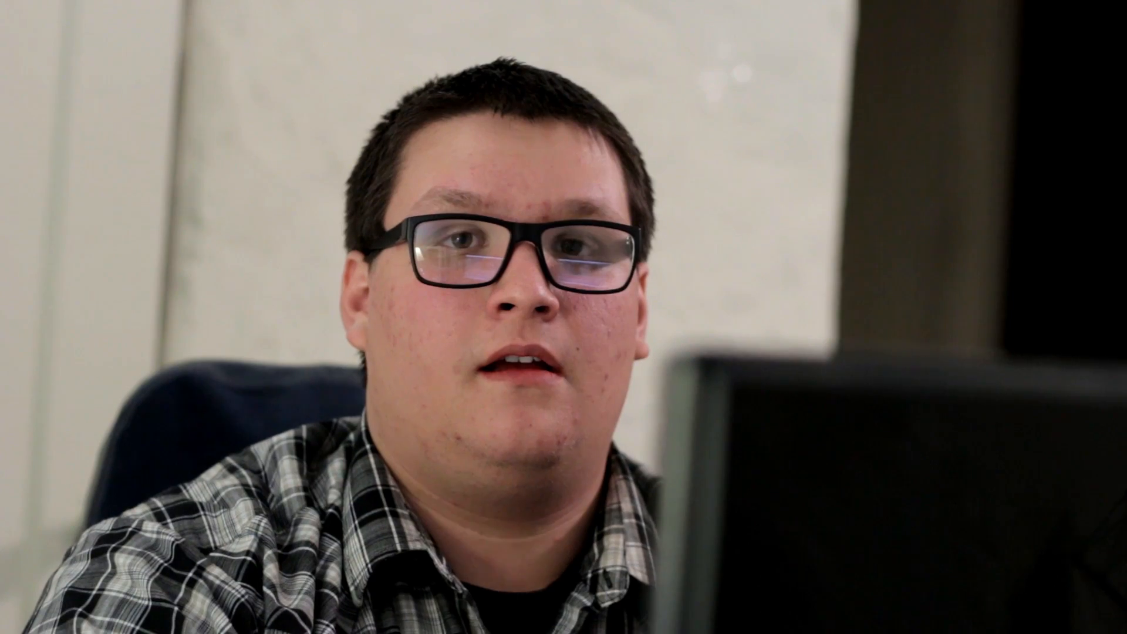